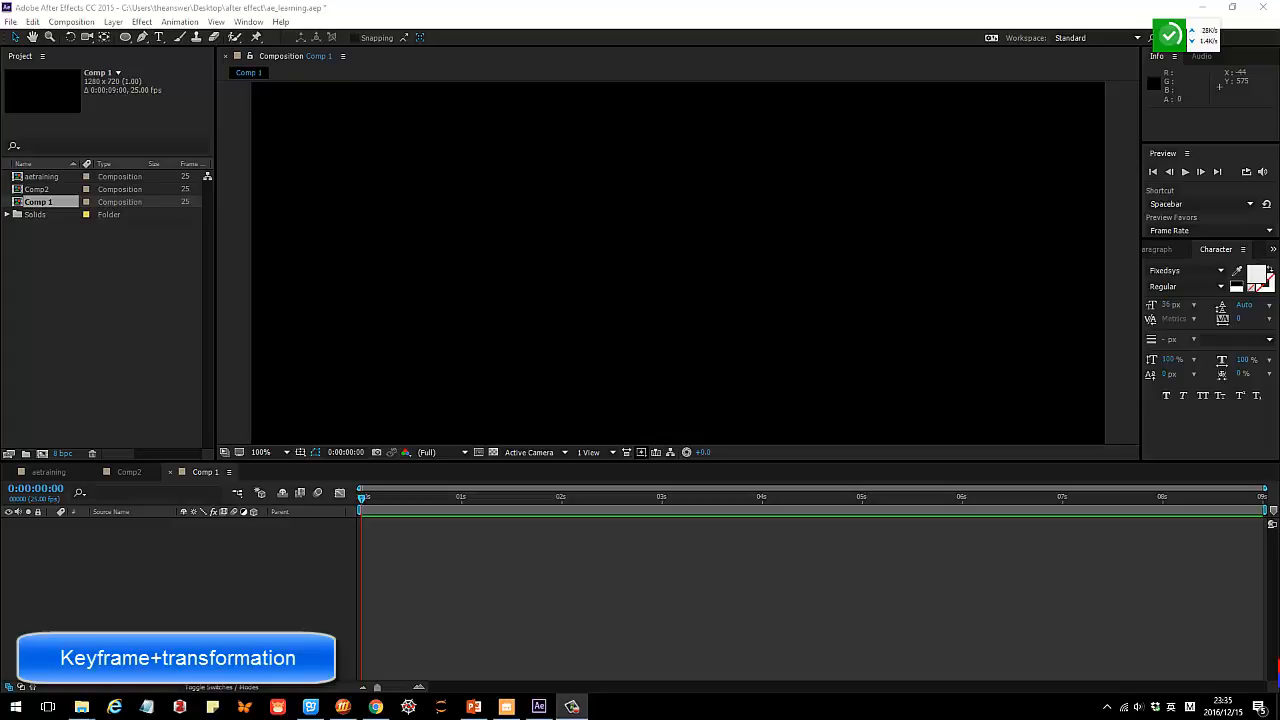
# Draw a pink rectangle about 308 by 248 px in the left half of Comp 1, and deselect it.
pyautogui.click(760, 166)
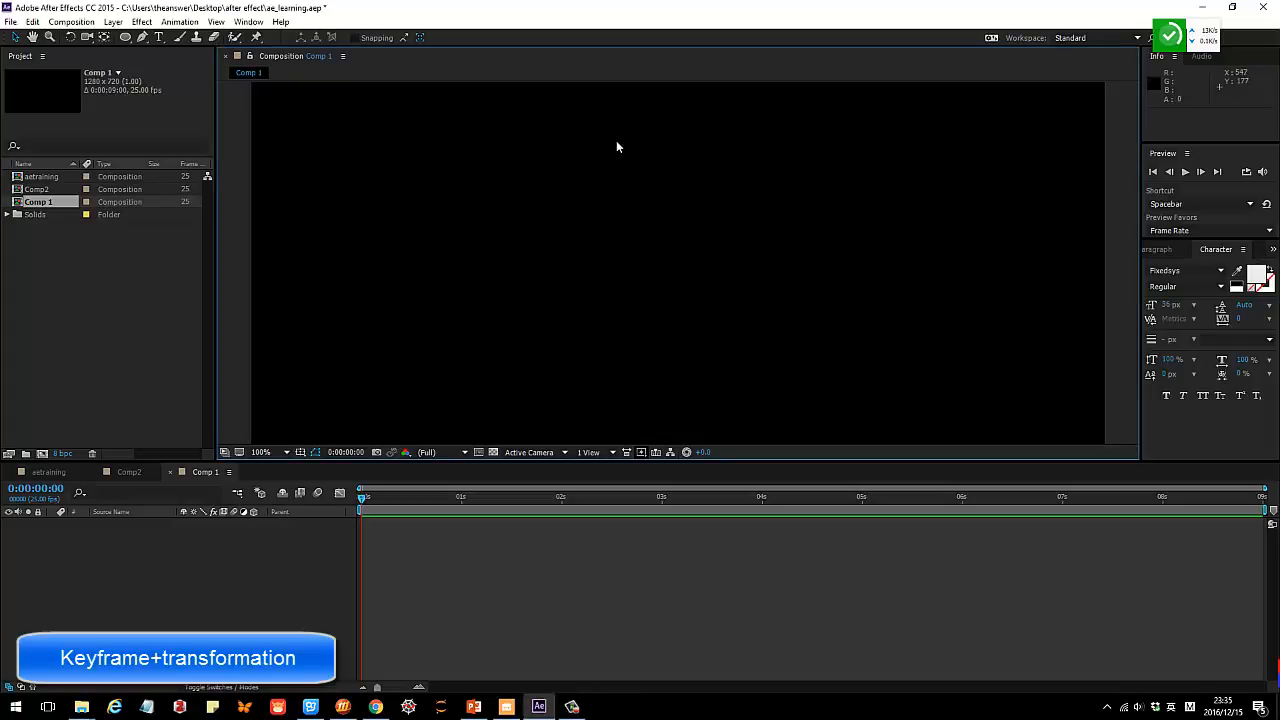
pyautogui.scroll(-4, 620, 234)
pyautogui.scroll(4, 689, 243)
pyautogui.scroll(-2, 677, 243)
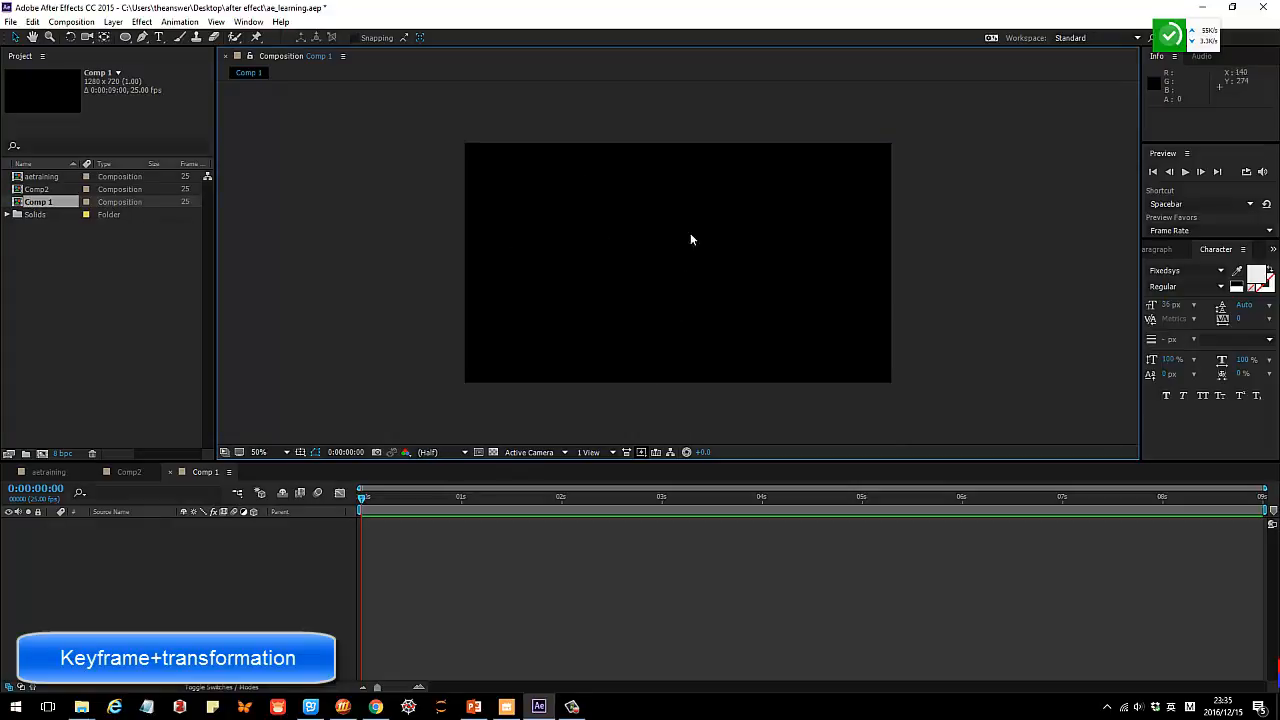
pyautogui.scroll(2, 664, 245)
pyautogui.scroll(-1, 666, 246)
pyautogui.moveTo(653, 250); pyautogui.dragTo(580, 245)
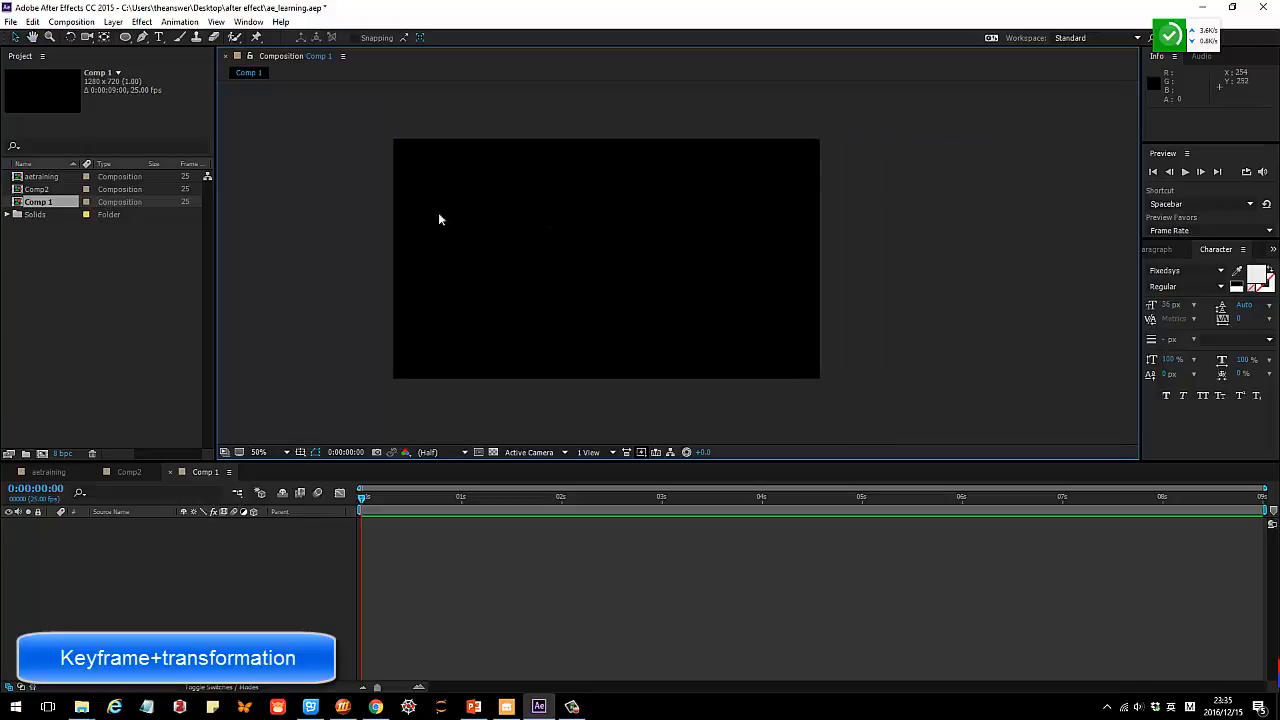
pyautogui.click(125, 37)
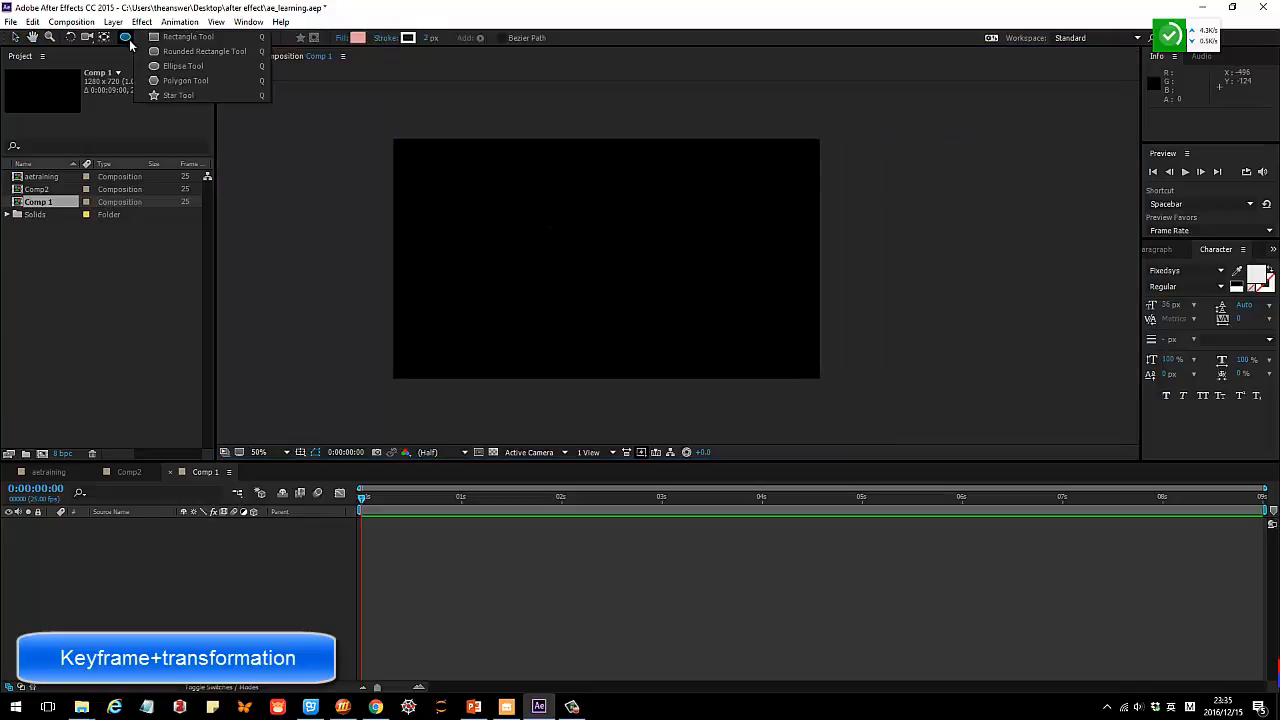
pyautogui.click(166, 40)
pyautogui.moveTo(446, 207); pyautogui.dragTo(550, 291)
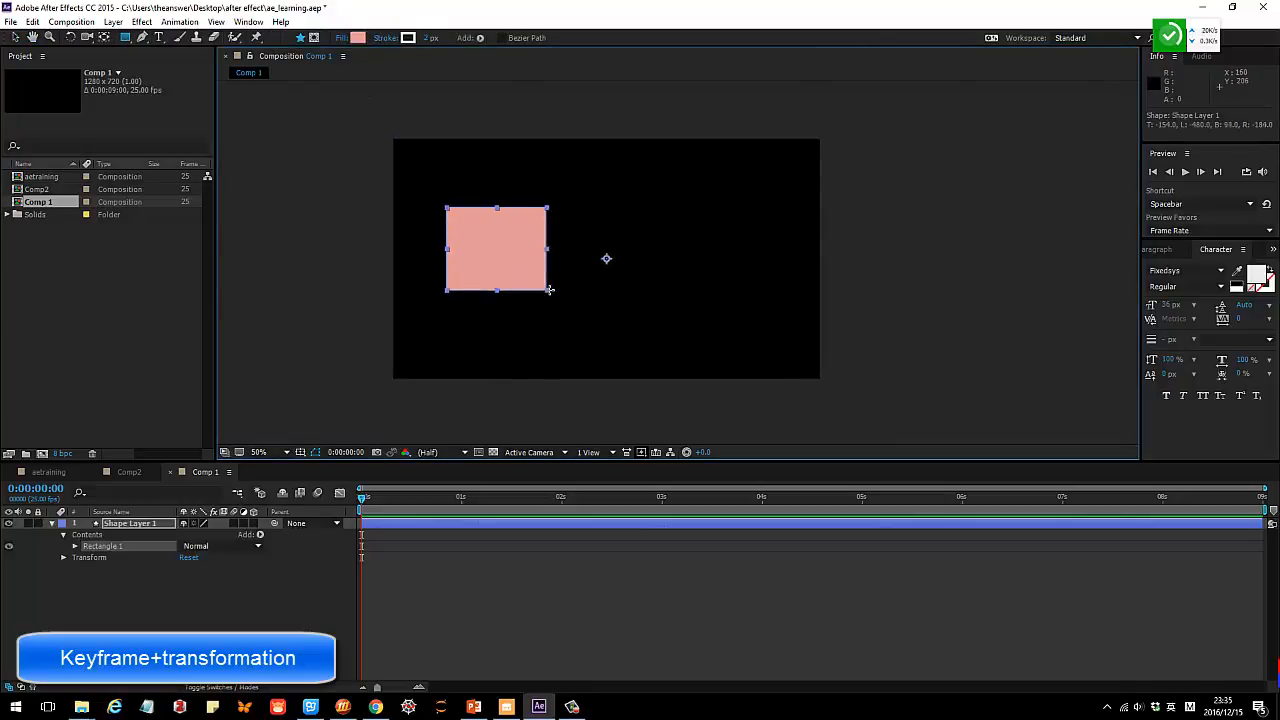
pyautogui.click(15, 37)
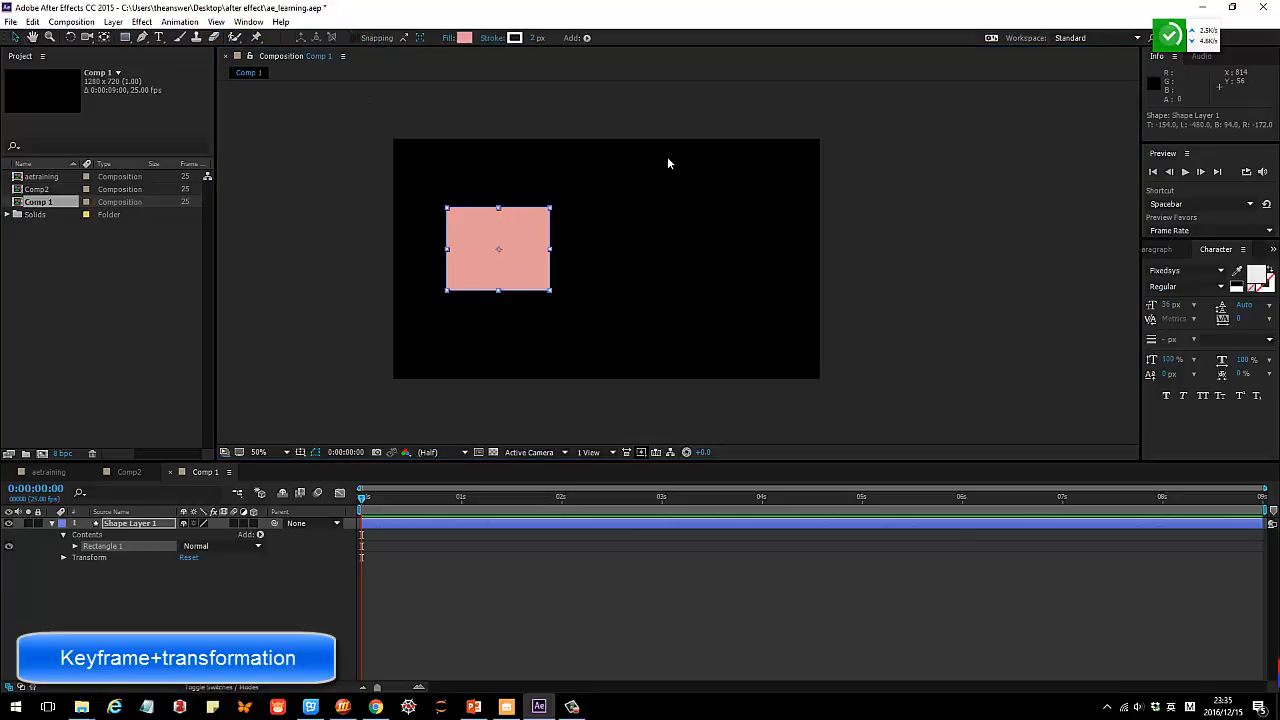
pyautogui.click(606, 200)
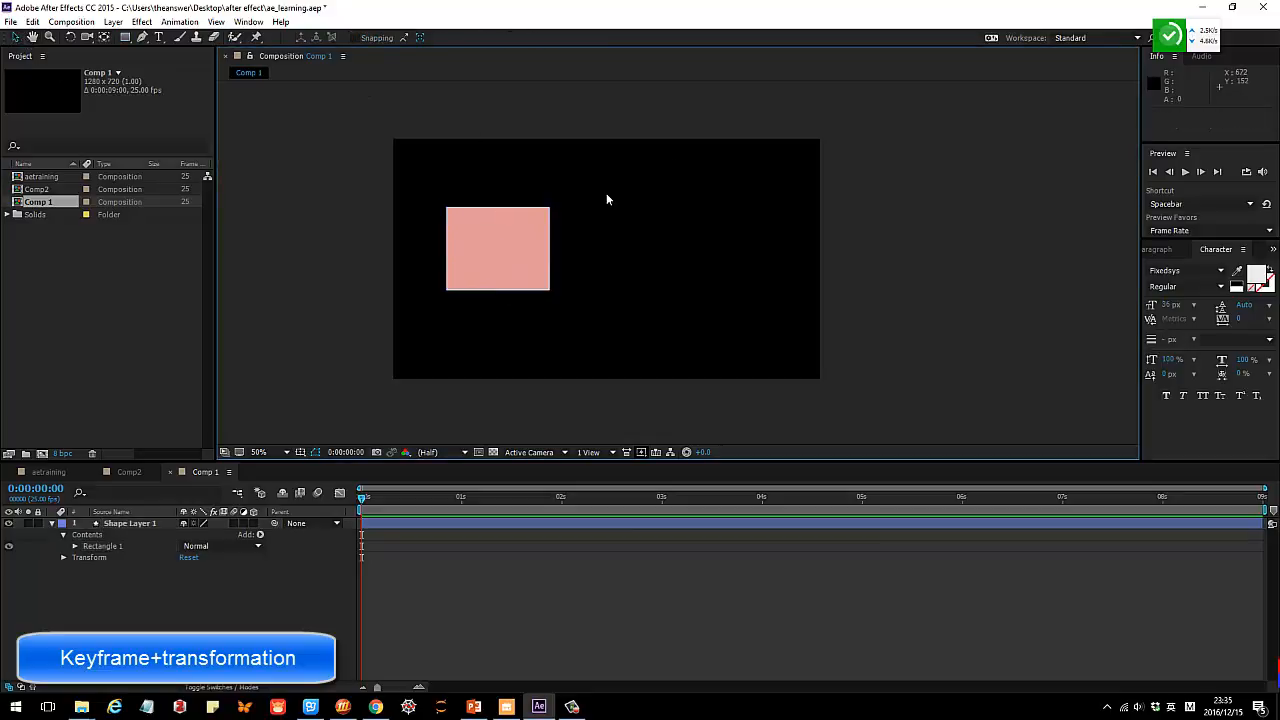
# Draw a second rectangle on its own layer in the right half, shrinking and shifting it to roughly match the first one's size.
pyautogui.click(125, 37)
pyautogui.moveTo(615, 182)
pyautogui.mouseDown()
pyautogui.moveTo(720, 292)
pyautogui.moveTo(747, 292)
pyautogui.mouseUp()
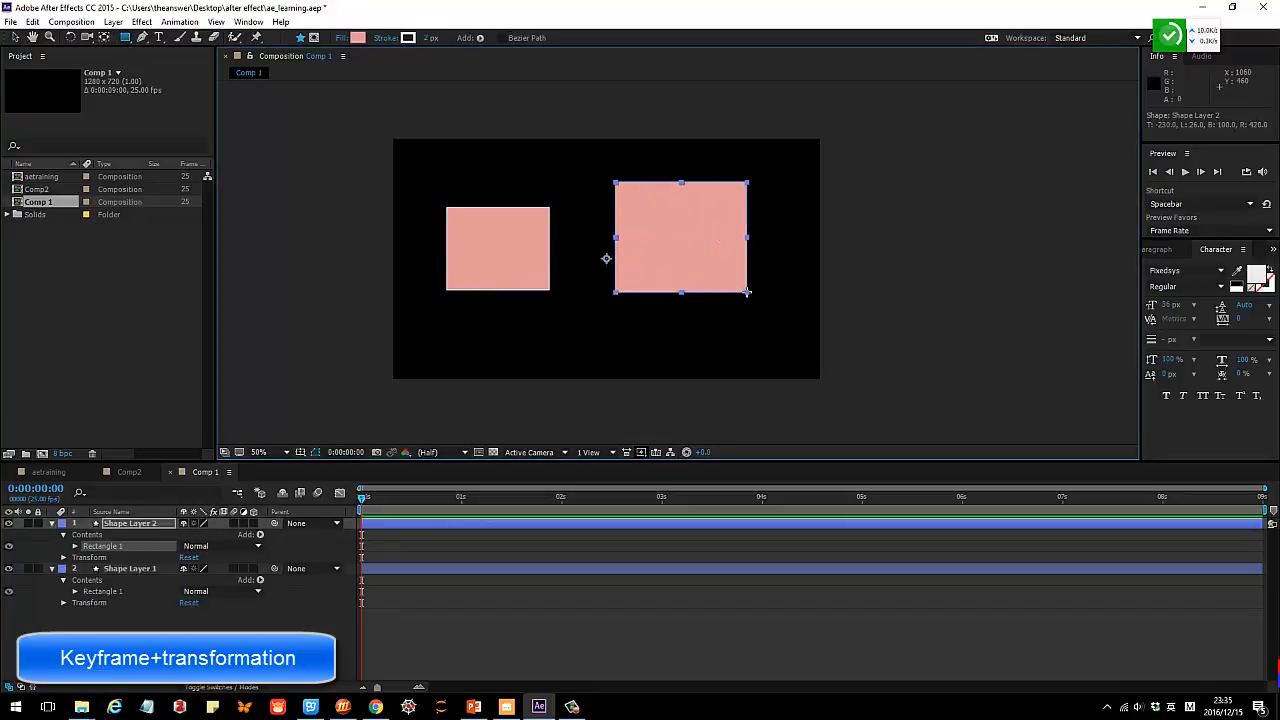
pyautogui.click(15, 38)
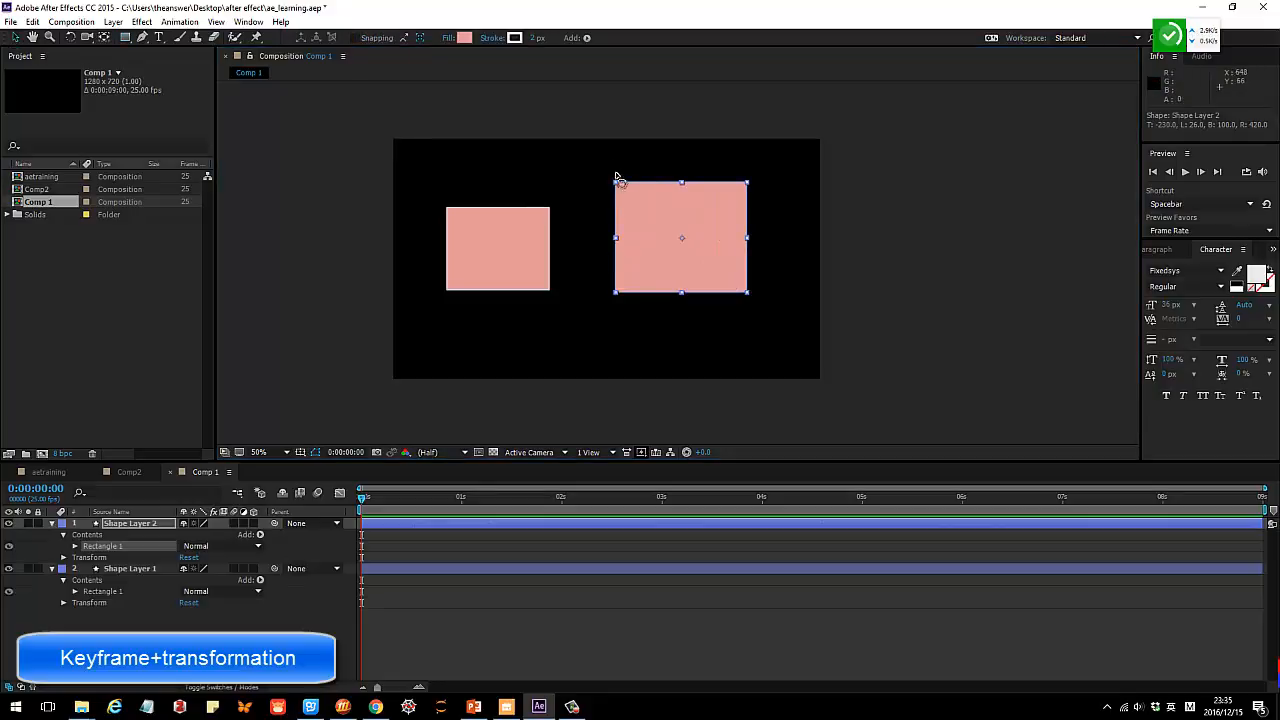
pyautogui.moveTo(615, 183)
pyautogui.mouseDown()
pyautogui.moveTo(642, 215)
pyautogui.moveTo(632, 196)
pyautogui.mouseUp()
pyautogui.moveTo(685, 215); pyautogui.dragTo(696, 225)
pyautogui.click(599, 186)
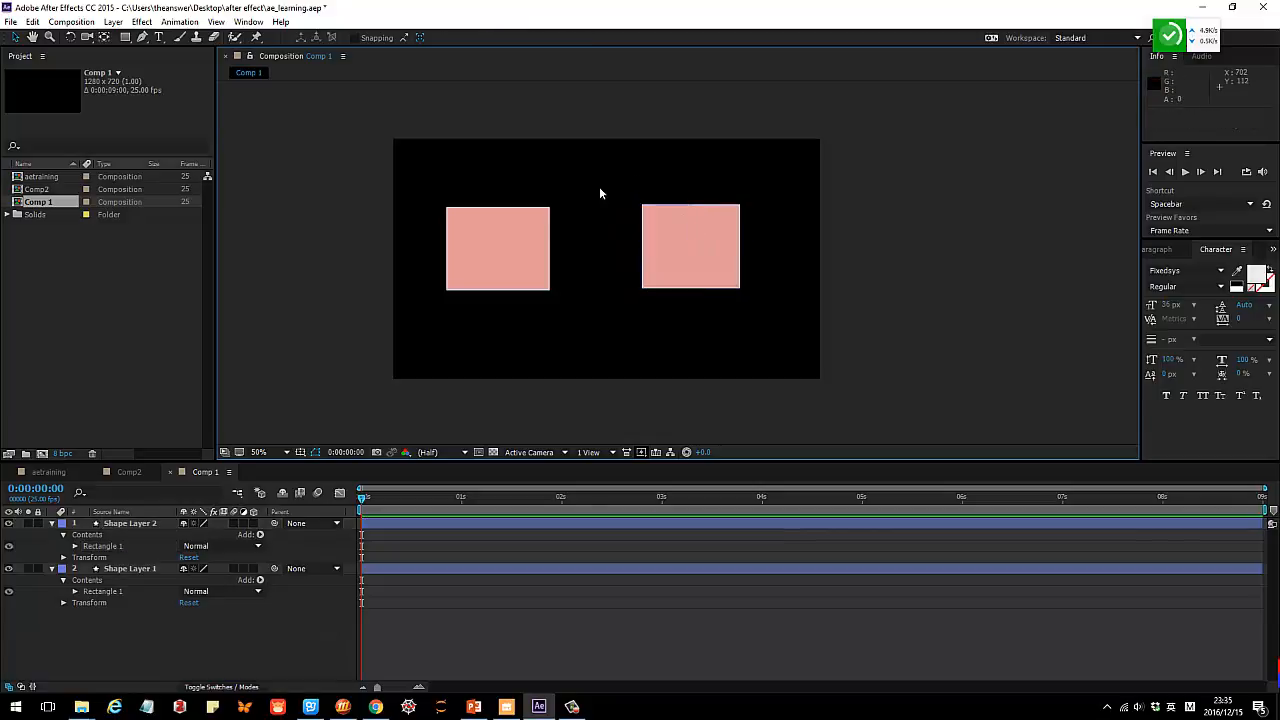
# Collapse both shape layers and select each in turn to see which rectangle it holds.
pyautogui.click(52, 523)
pyautogui.click(52, 535)
pyautogui.click(117, 525)
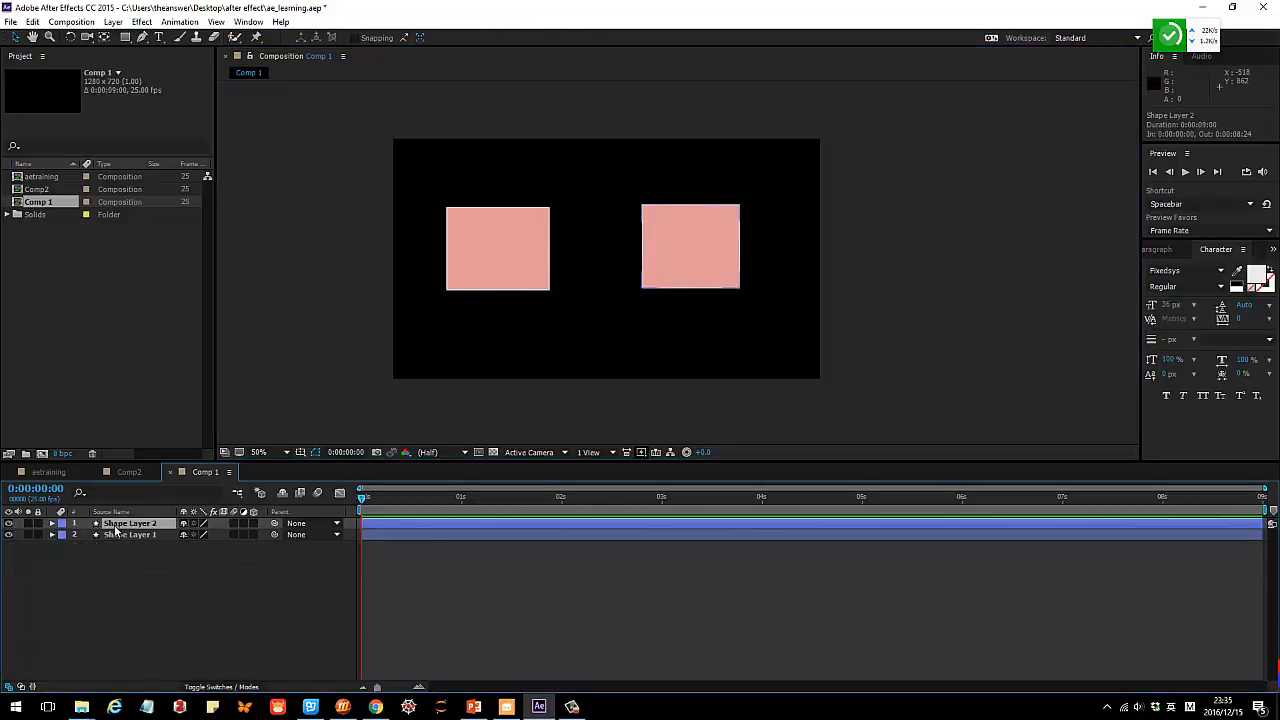
pyautogui.click(124, 537)
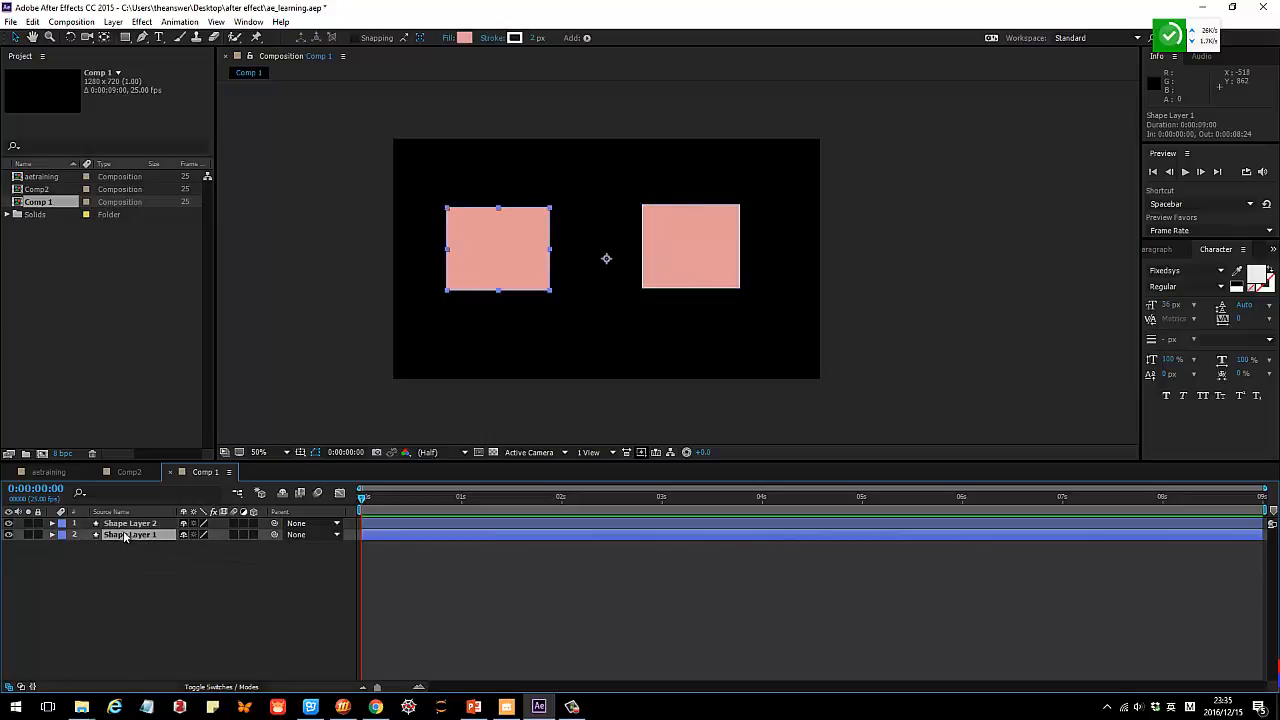
pyautogui.click(125, 525)
pyautogui.click(123, 536)
# Expand Shape Layer 2, select its Contents and Rectangle 1, and reveal the layer's Transform properties.
pyautogui.click(53, 524)
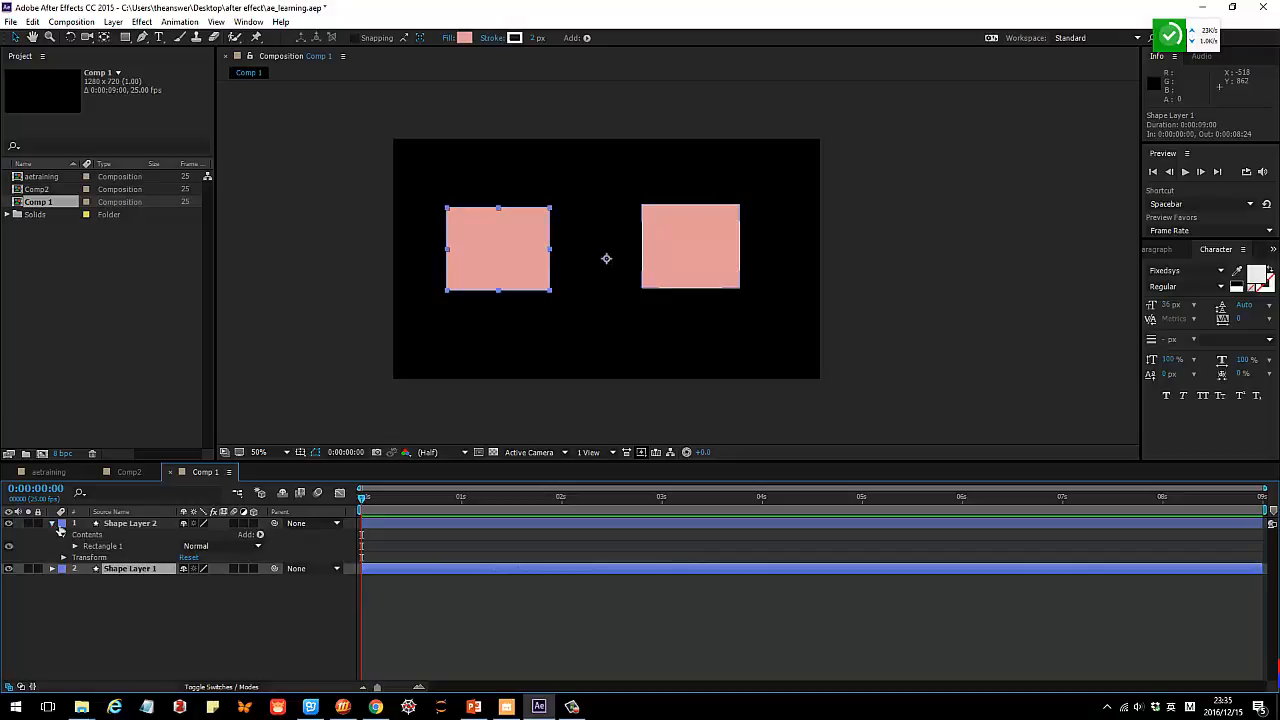
pyautogui.click(88, 537)
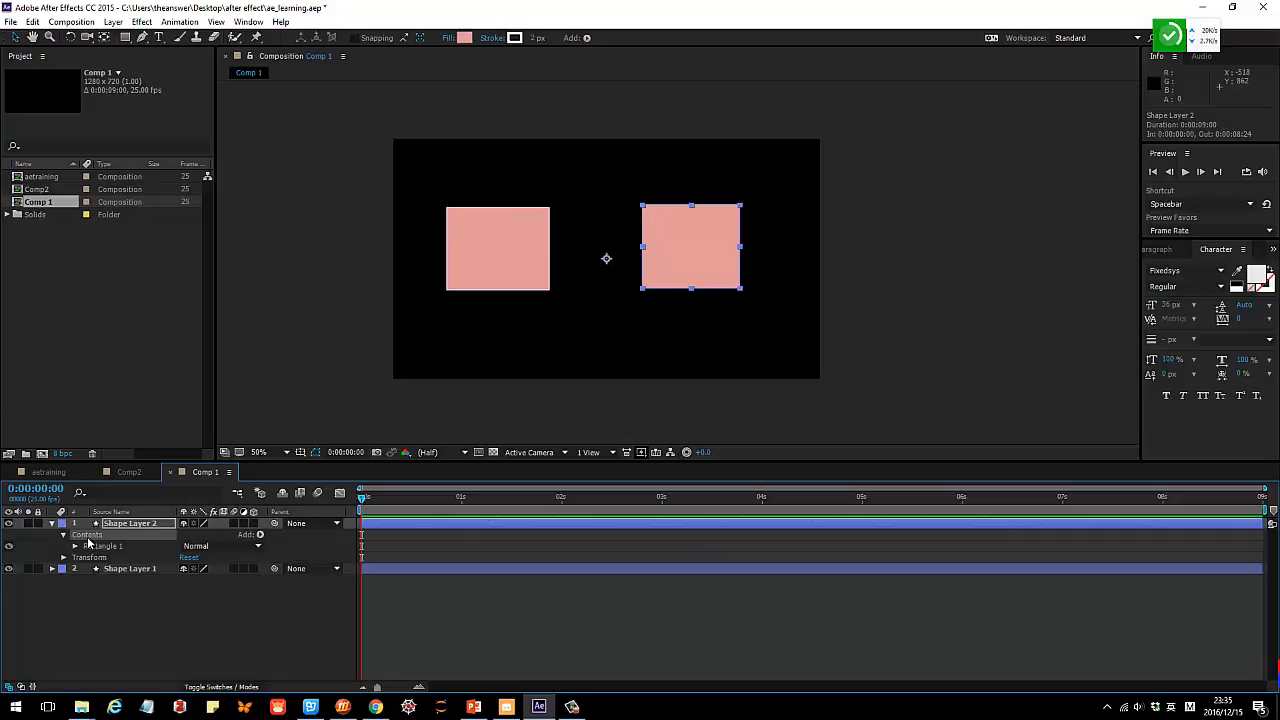
pyautogui.click(92, 547)
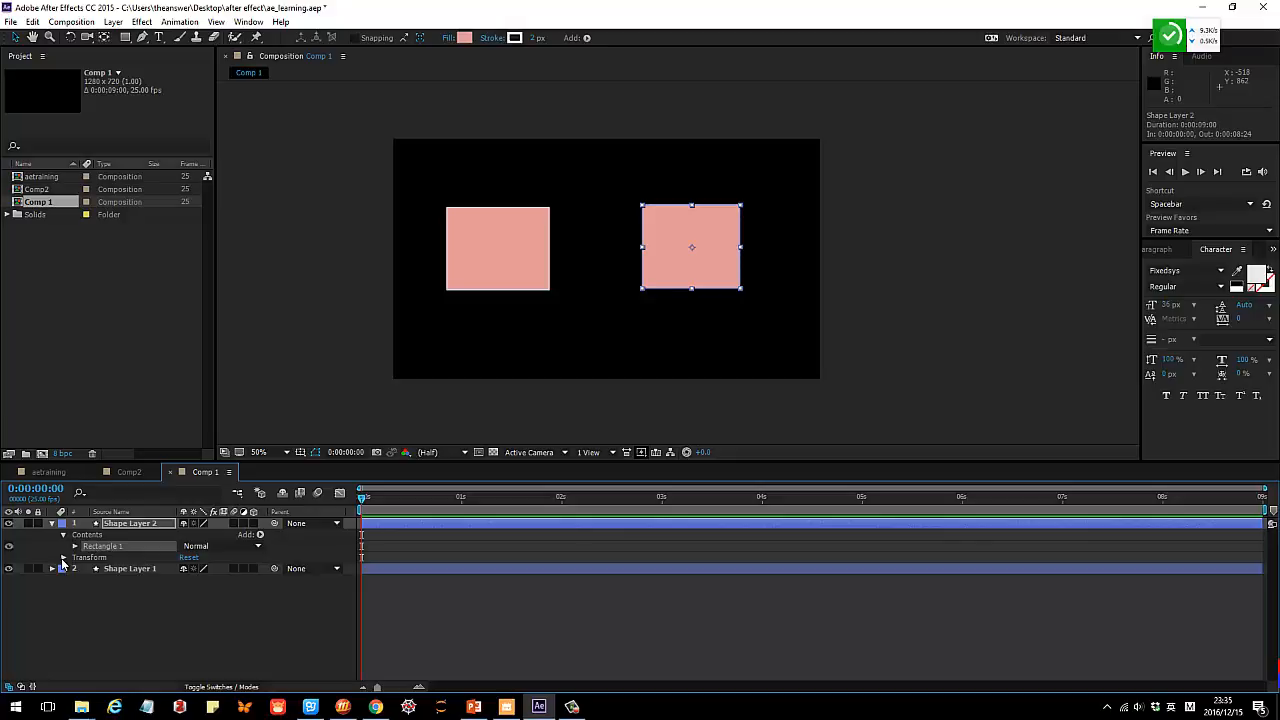
pyautogui.click(62, 558)
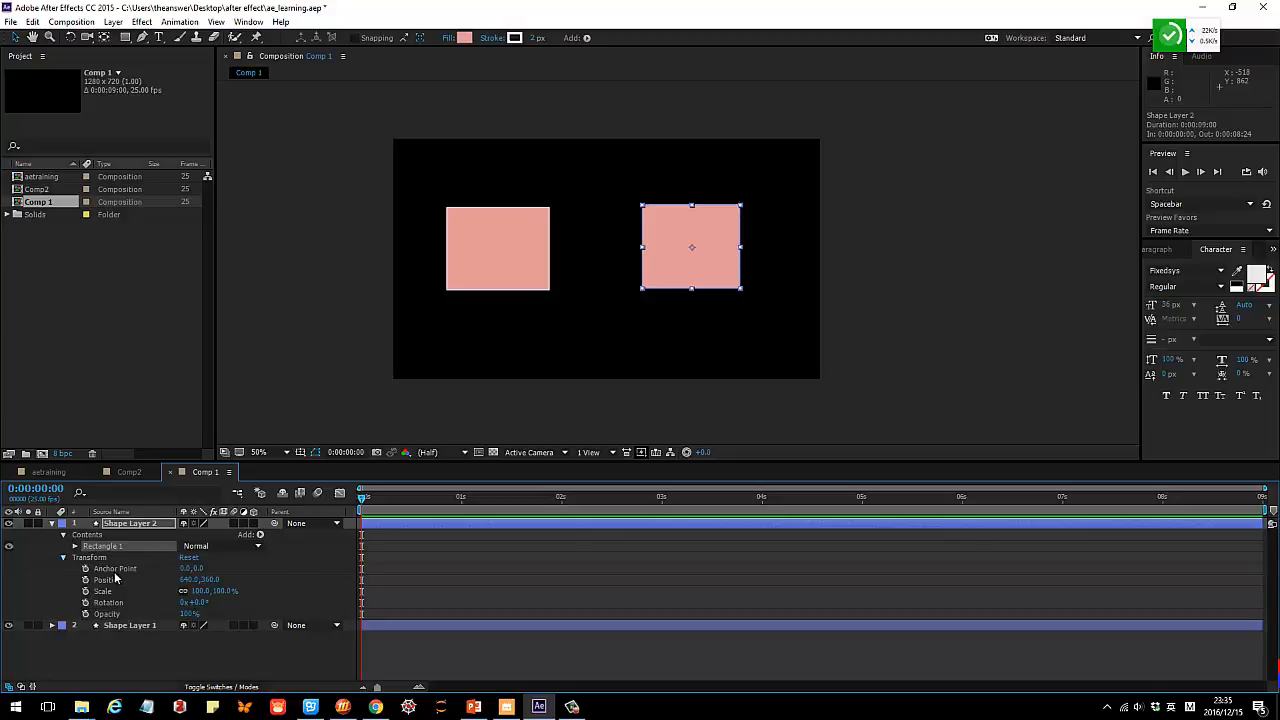
# Go through Shape Layer 2's Anchor Point, Position, Scale, Rotation and Opacity properties one by one.
pyautogui.click(115, 572)
pyautogui.click(115, 581)
pyautogui.click(112, 591)
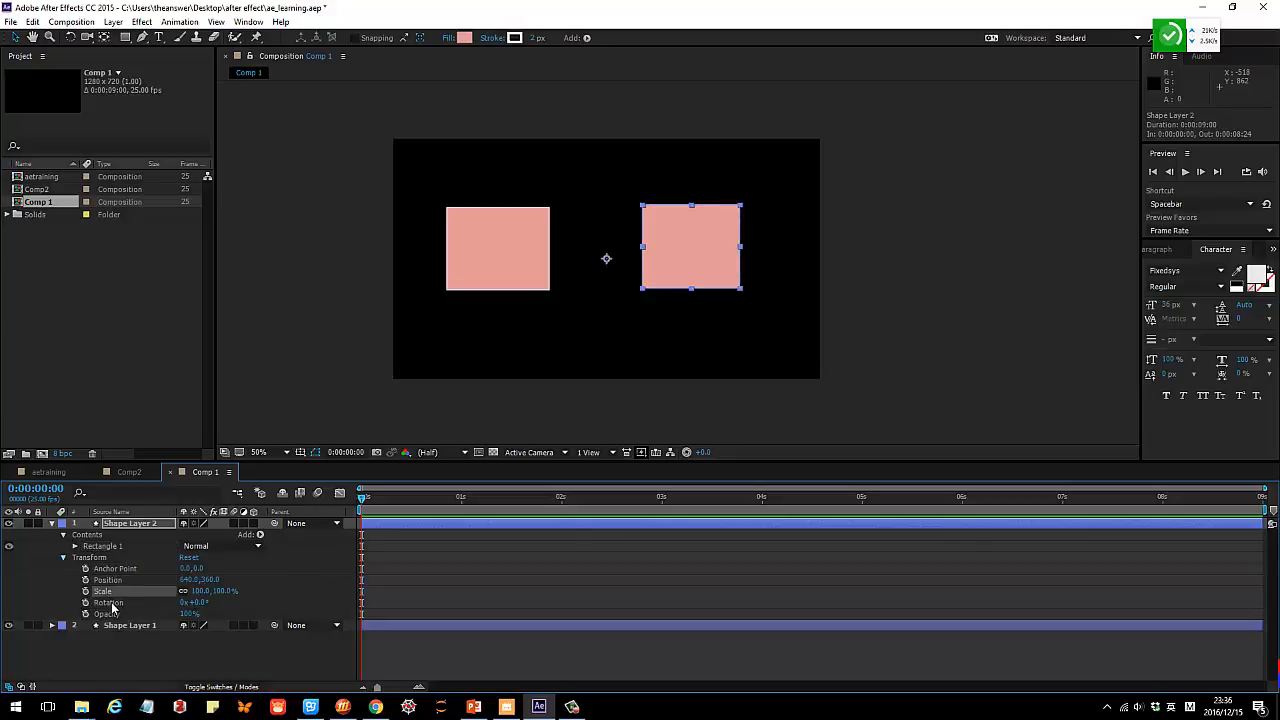
pyautogui.click(111, 603)
pyautogui.click(115, 614)
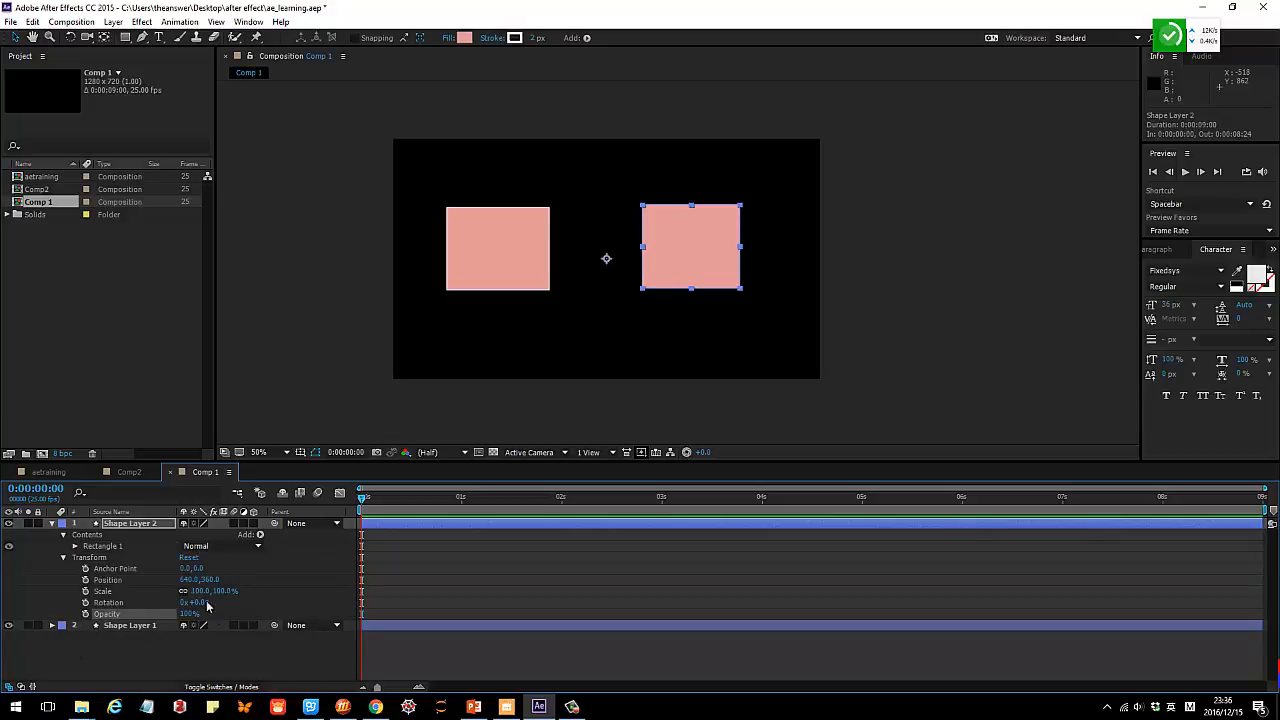
pyautogui.click(118, 569)
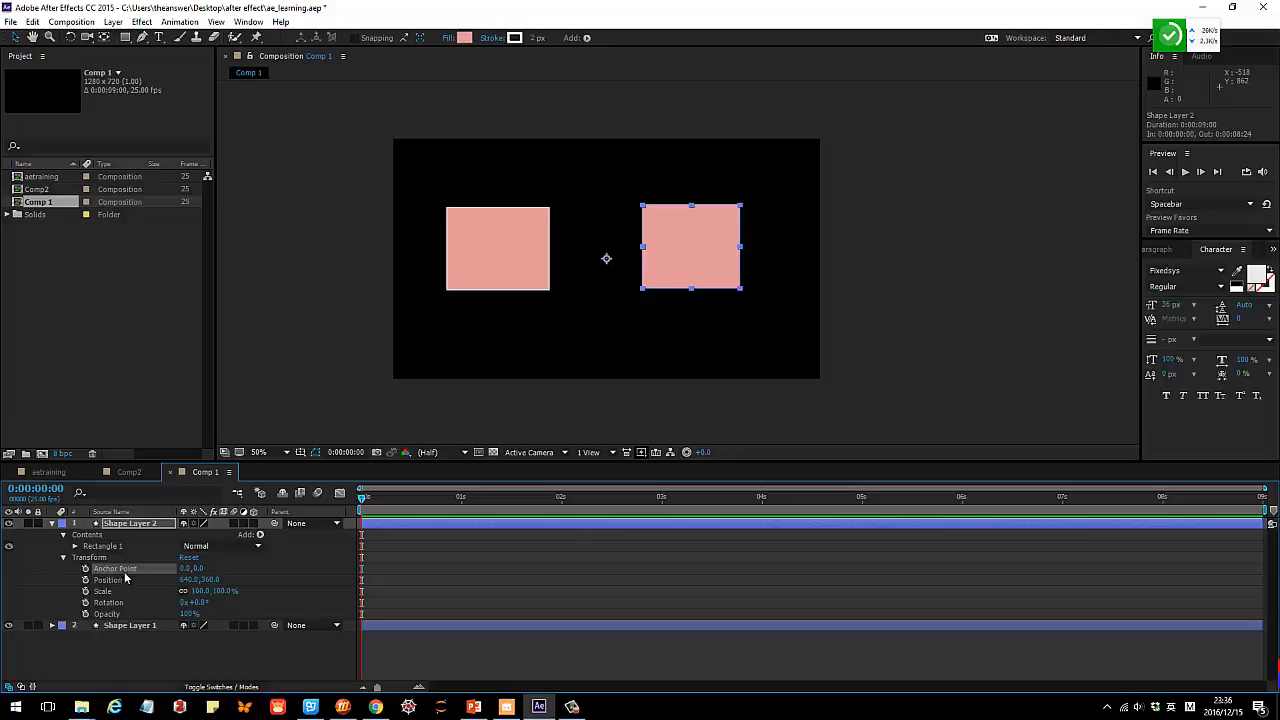
pyautogui.click(120, 582)
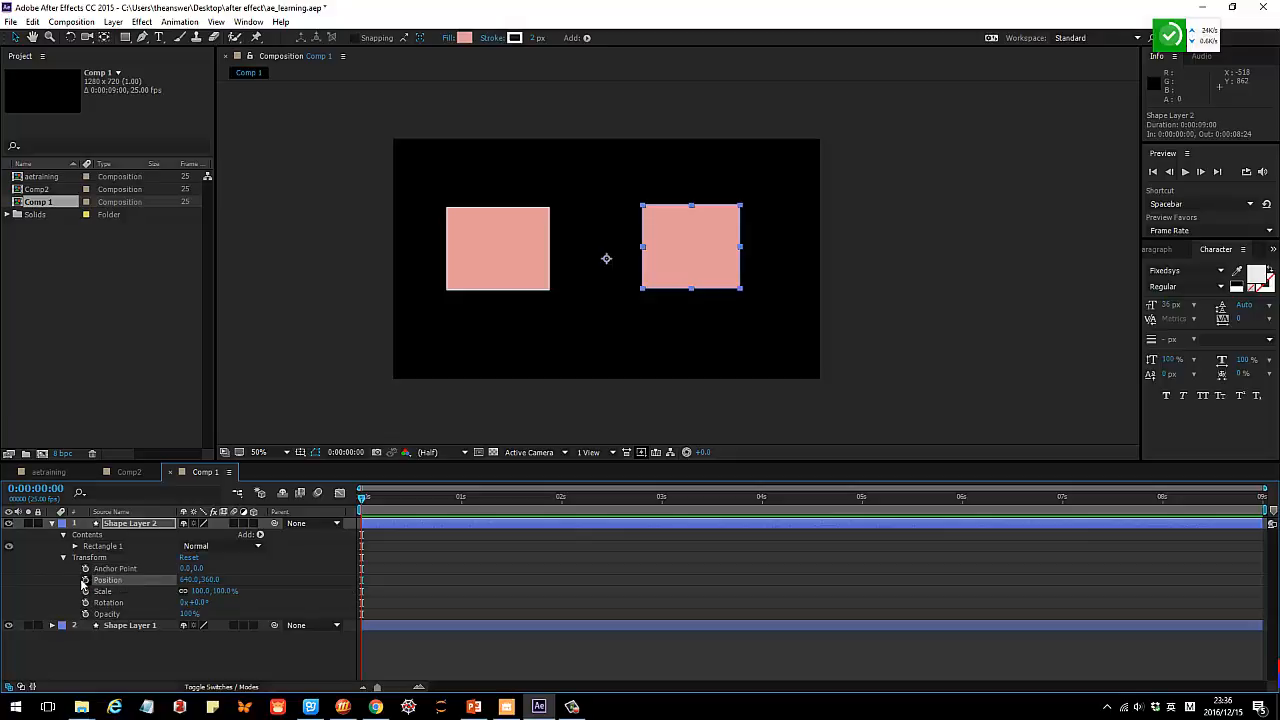
pyautogui.click(85, 580)
pyautogui.moveTo(362, 500); pyautogui.dragTo(405, 505)
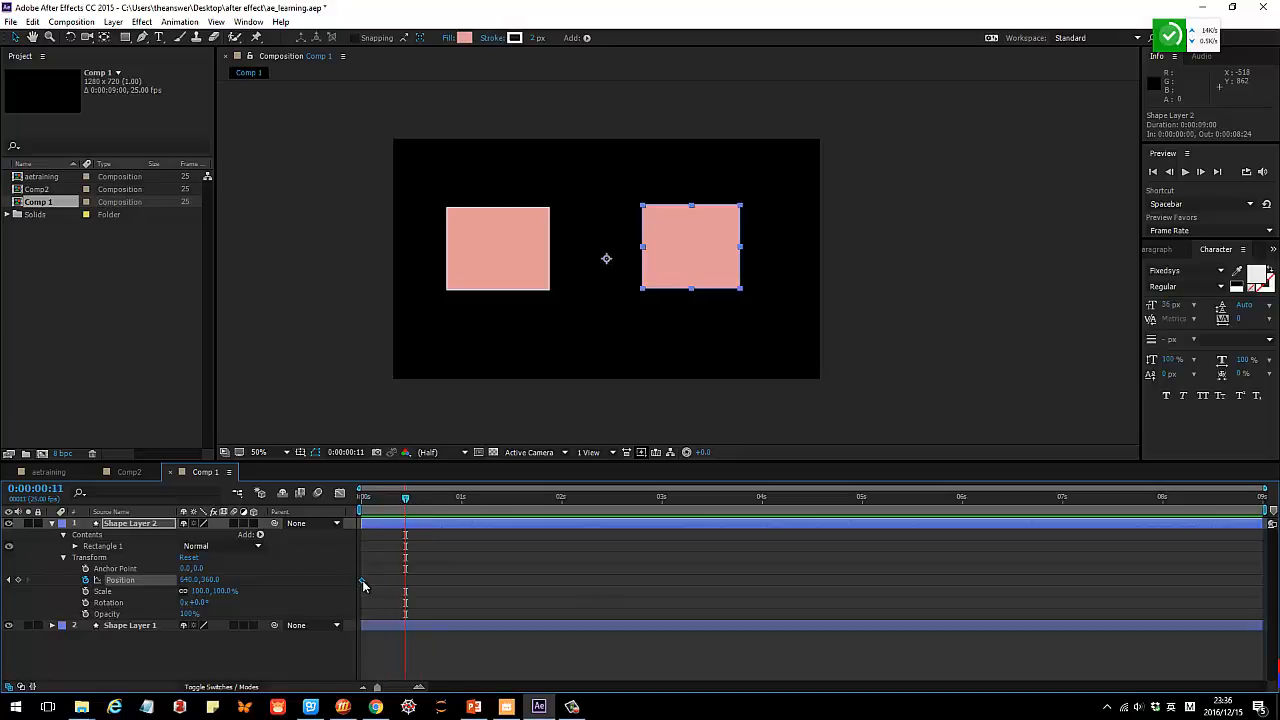
pyautogui.moveTo(363, 581)
pyautogui.mouseDown()
pyautogui.moveTo(405, 583)
pyautogui.moveTo(386, 586)
pyautogui.mouseUp()
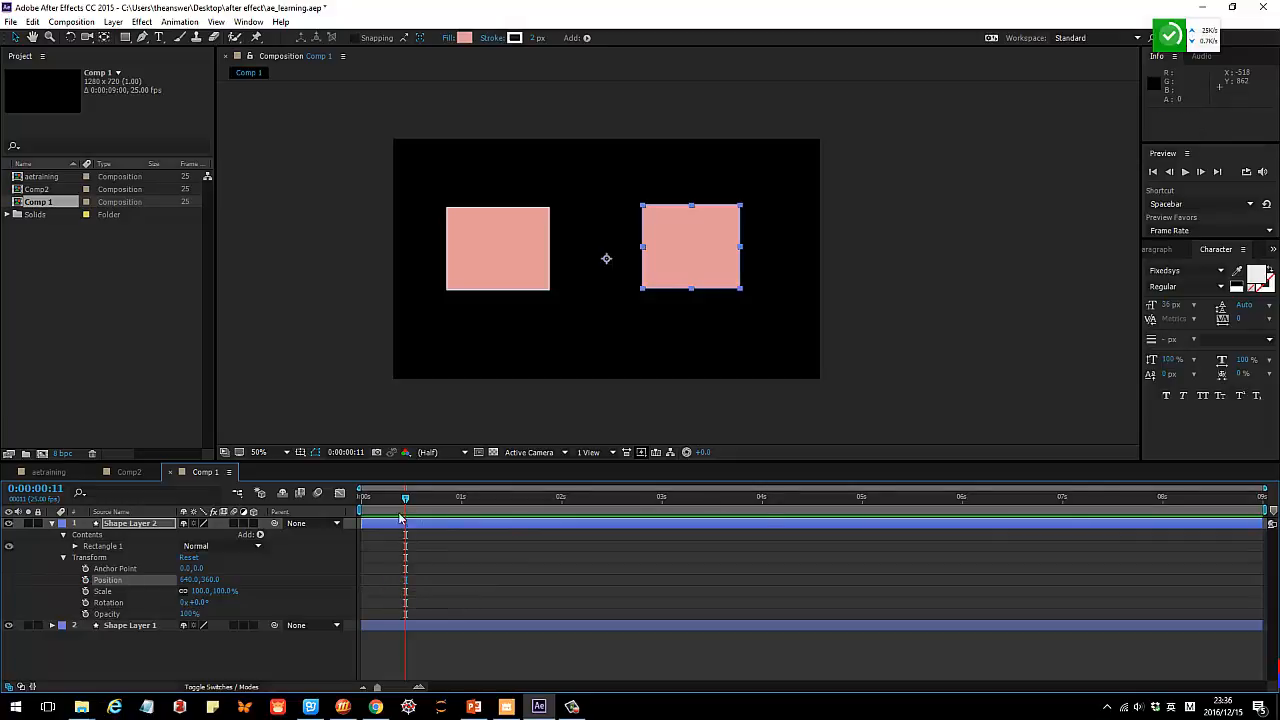
# Set a Position keyframe on Shape Layer 2 at 0:00:00:10, and check it from 0:00:01:14 before returning to it.
pyautogui.moveTo(405, 497)
pyautogui.mouseDown()
pyautogui.moveTo(661, 505)
pyautogui.moveTo(429, 503)
pyautogui.moveTo(460, 498)
pyautogui.moveTo(605, 502)
pyautogui.moveTo(405, 511)
pyautogui.mouseUp()
pyautogui.click(86, 580)
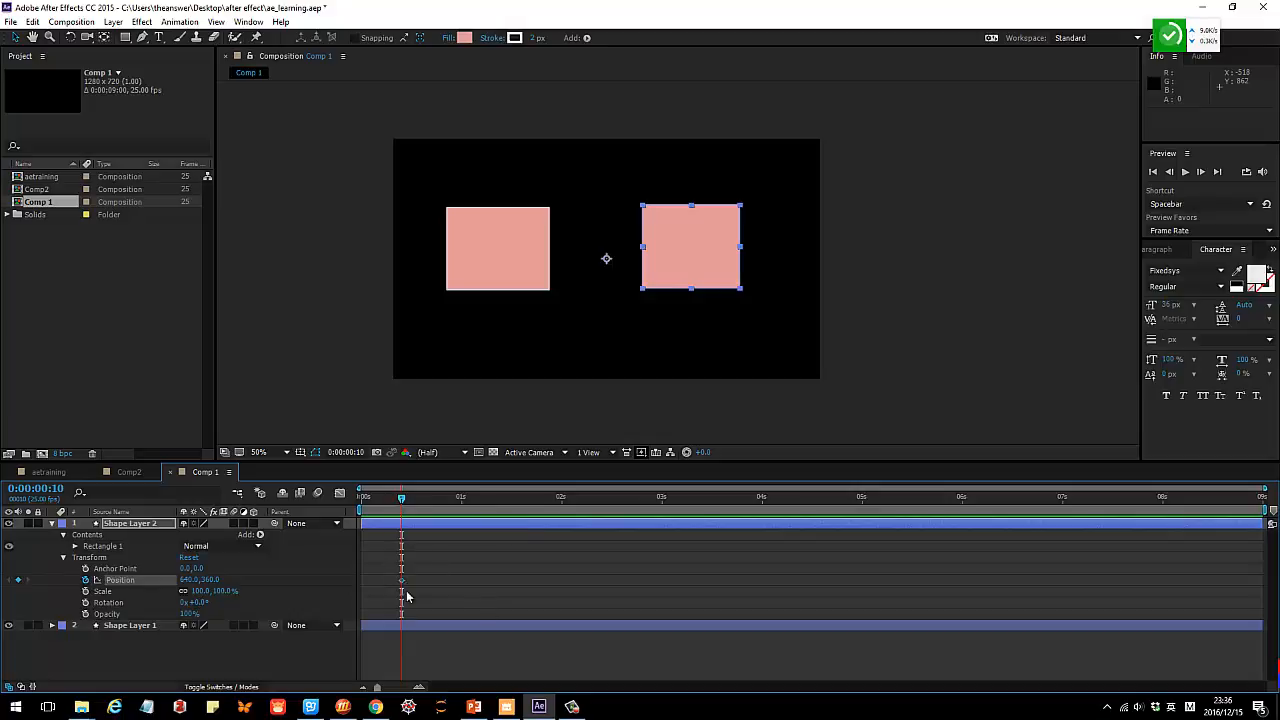
pyautogui.click(517, 497)
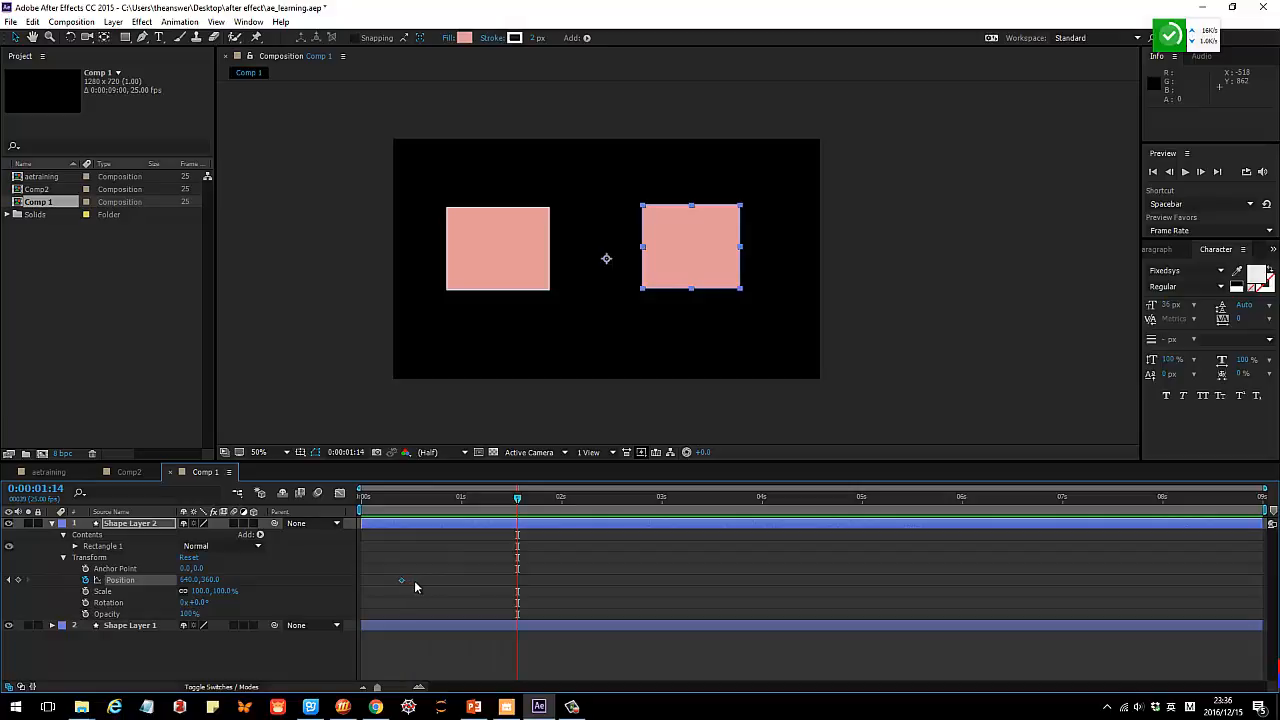
pyautogui.click(447, 583)
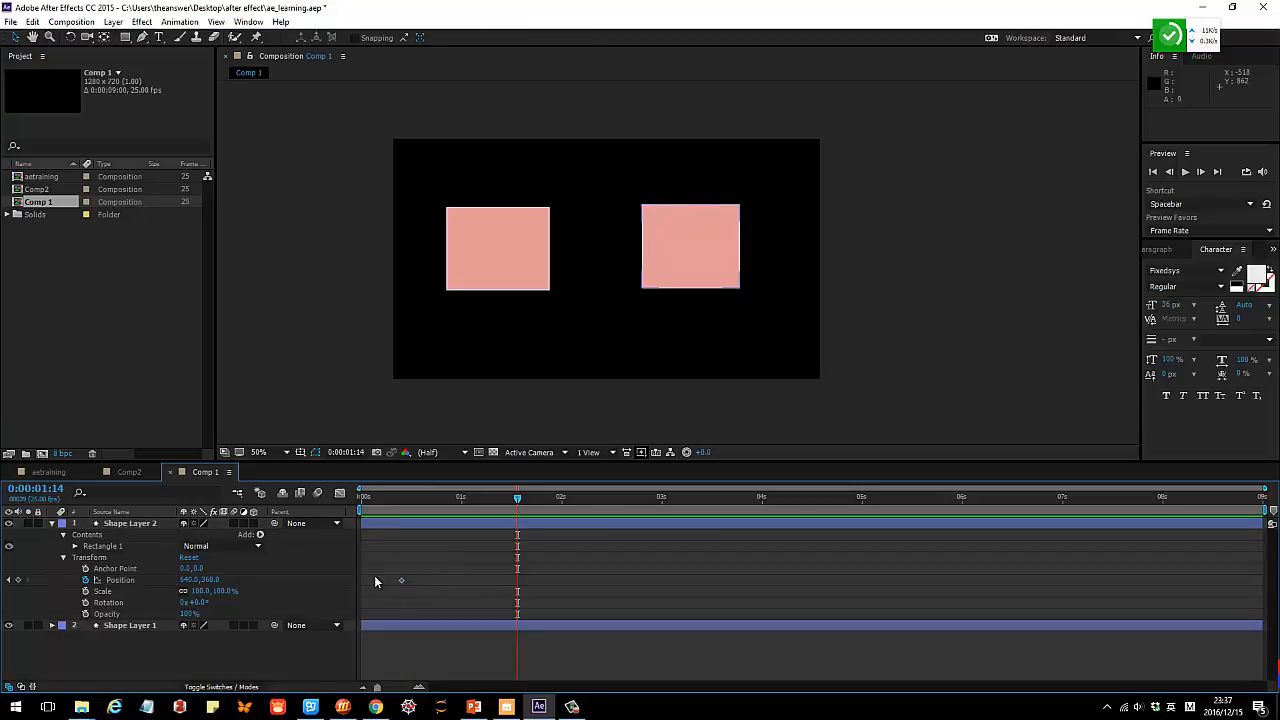
pyautogui.moveTo(517, 498); pyautogui.dragTo(453, 526)
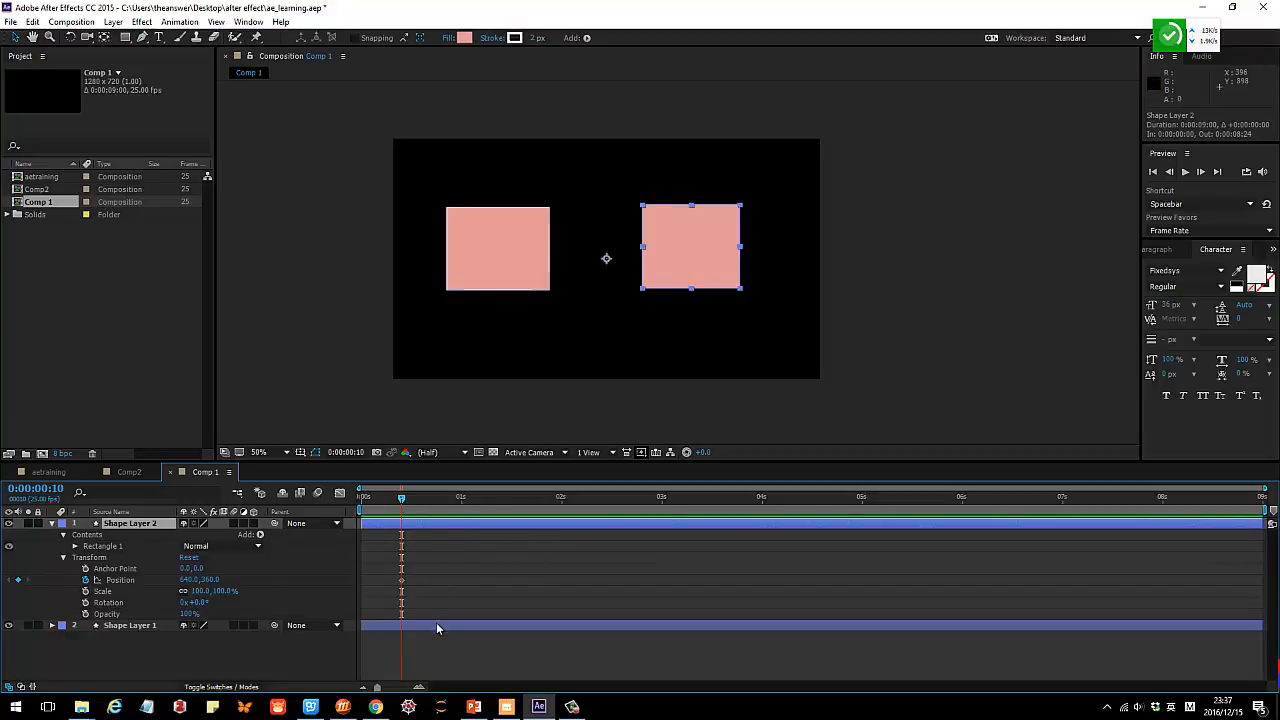
# Slide Shape Layer 1 one frame earlier in time, and shift Shape Layer 2 so that it starts at -0:00:00:02.
pyautogui.moveTo(436, 628)
pyautogui.mouseDown()
pyautogui.moveTo(513, 627)
pyautogui.moveTo(434, 628)
pyautogui.mouseUp()
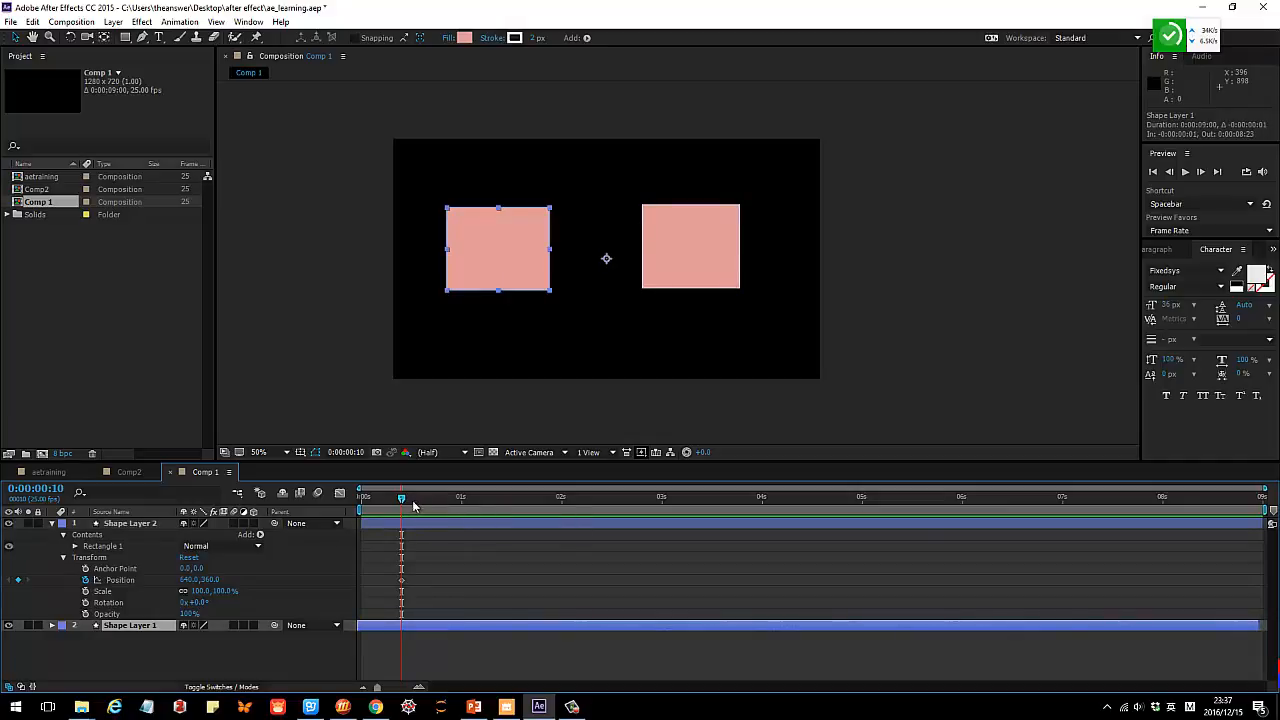
pyautogui.moveTo(430, 522); pyautogui.dragTo(484, 520)
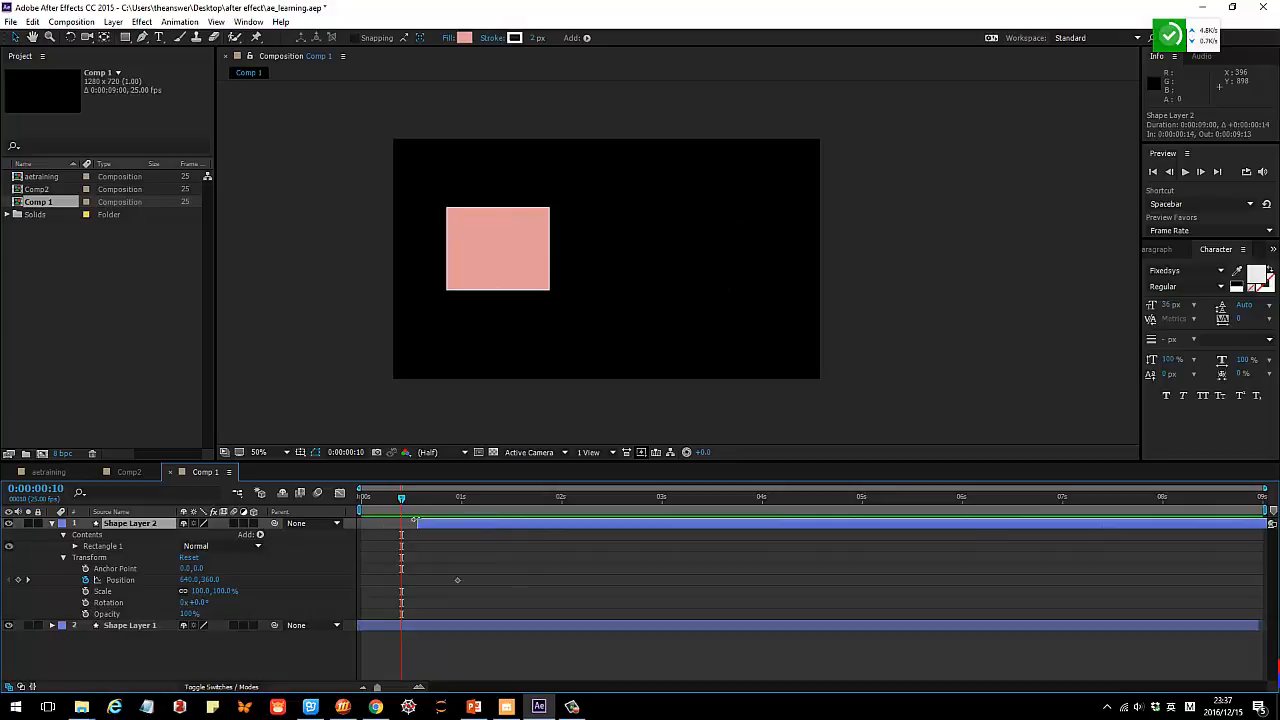
pyautogui.moveTo(403, 506); pyautogui.dragTo(397, 505)
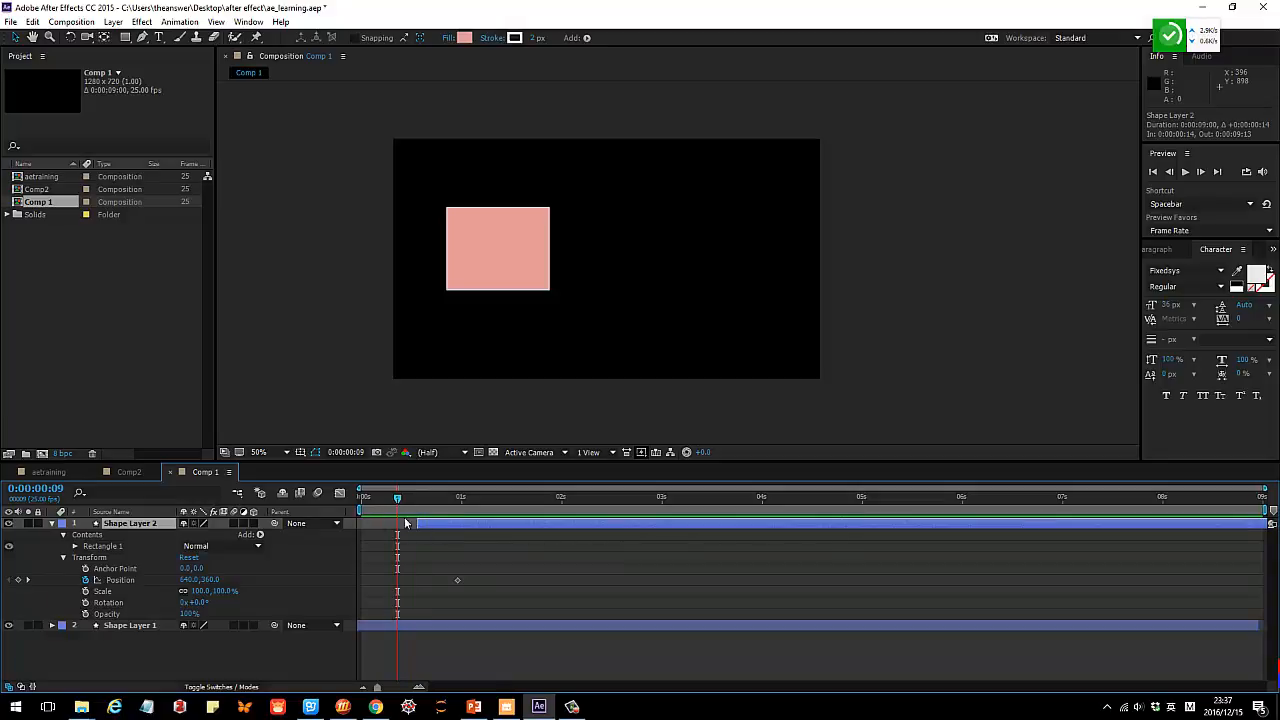
pyautogui.moveTo(438, 526); pyautogui.dragTo(405, 498)
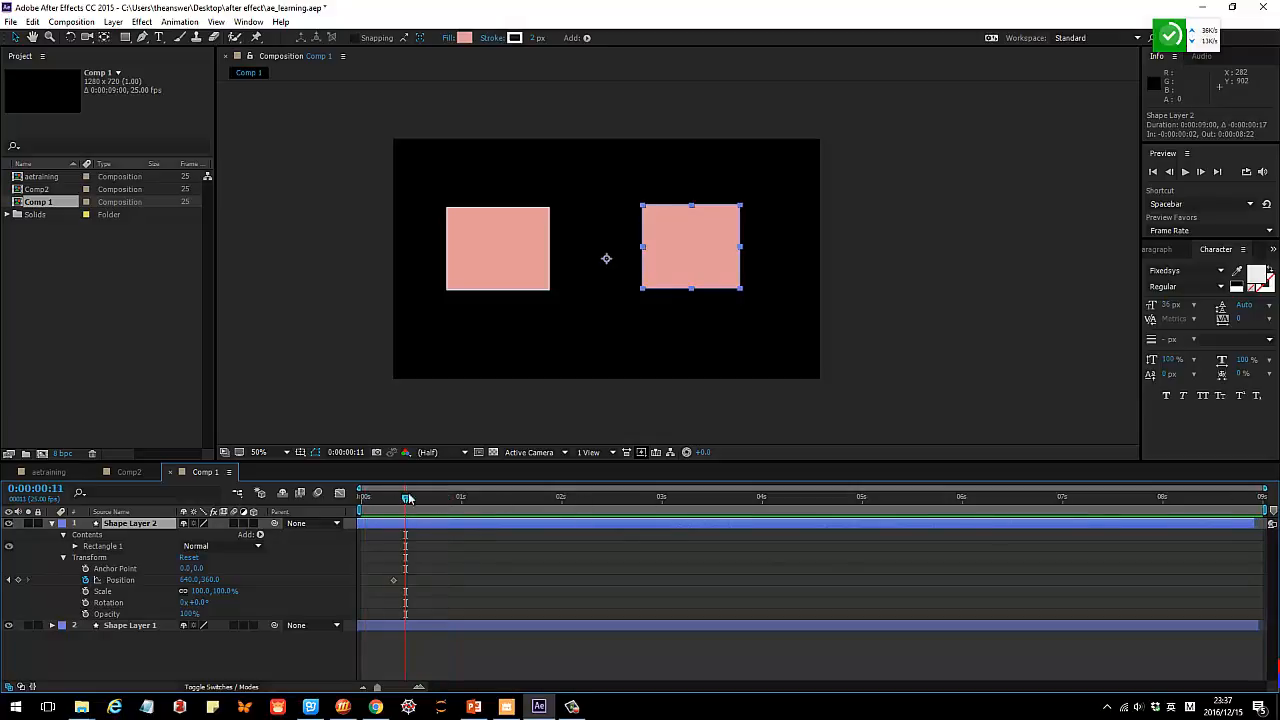
# Add a second Position keyframe to Shape Layer 2 at 0:00:03:00, and return to the first keyframe at 0:00:00:08.
pyautogui.moveTo(1263, 489)
pyautogui.mouseDown()
pyautogui.moveTo(530, 494)
pyautogui.moveTo(1268, 496)
pyautogui.mouseUp()
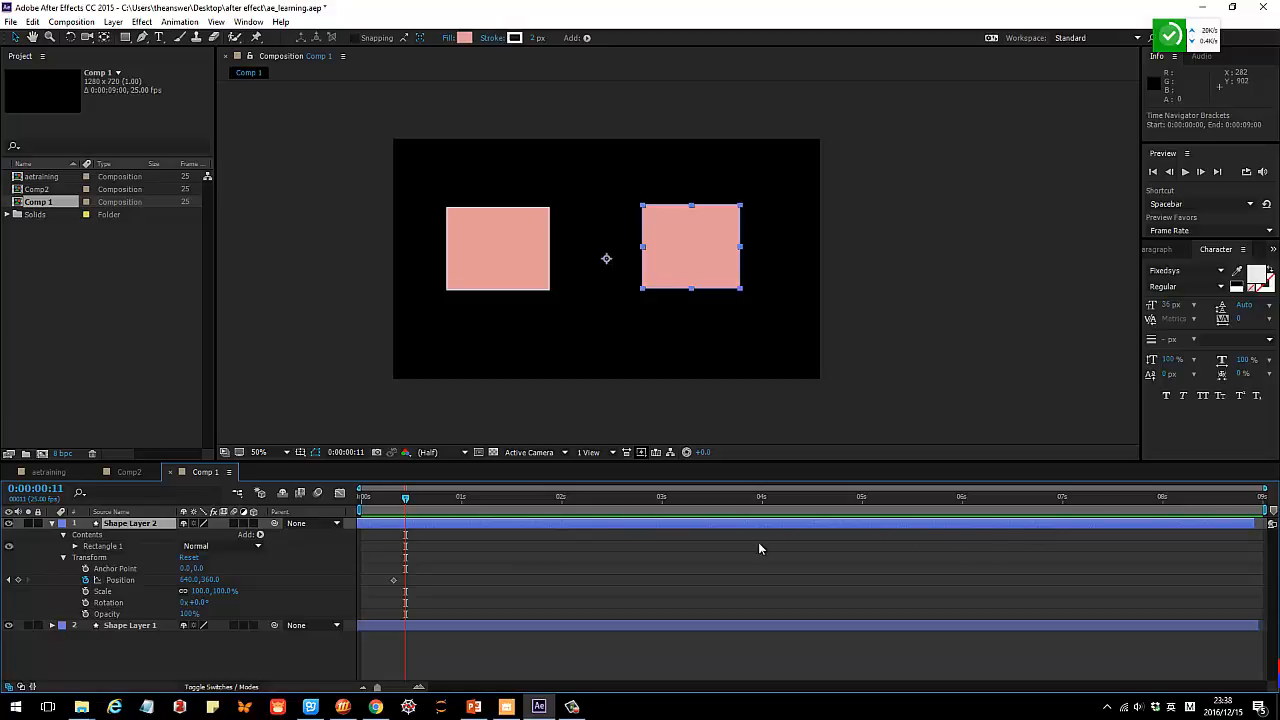
pyautogui.click(395, 498)
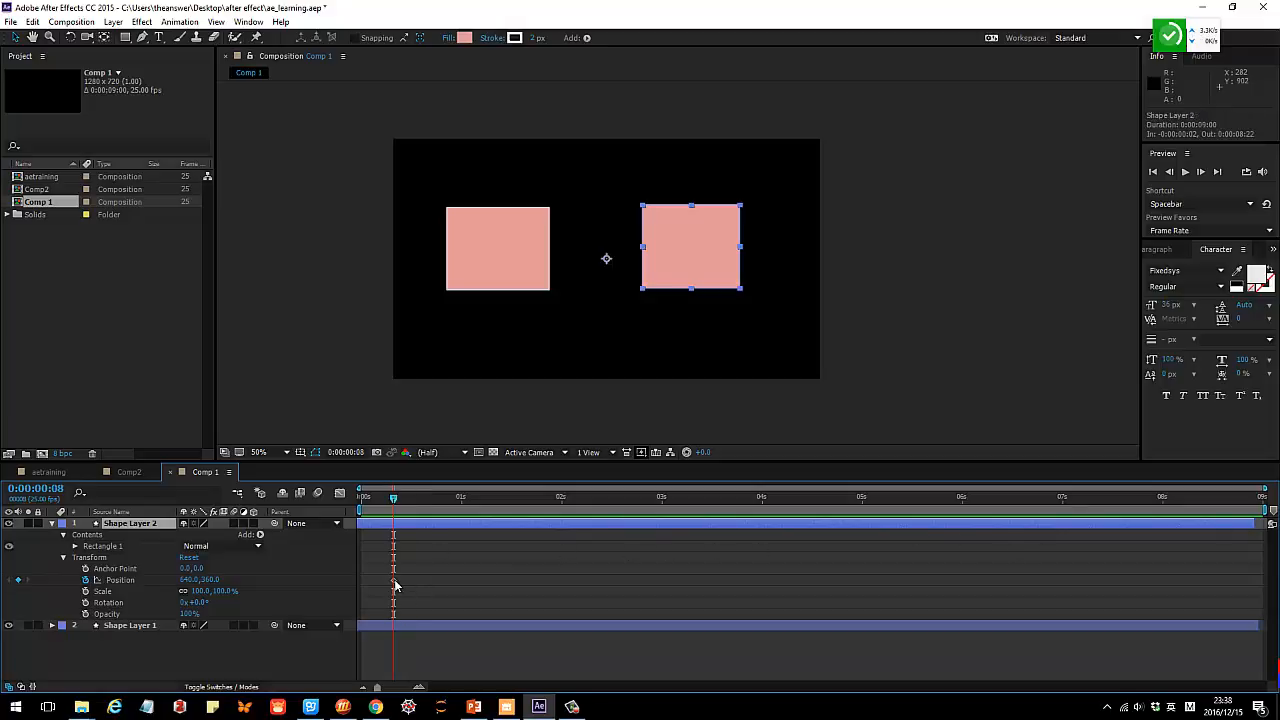
pyautogui.click(394, 580)
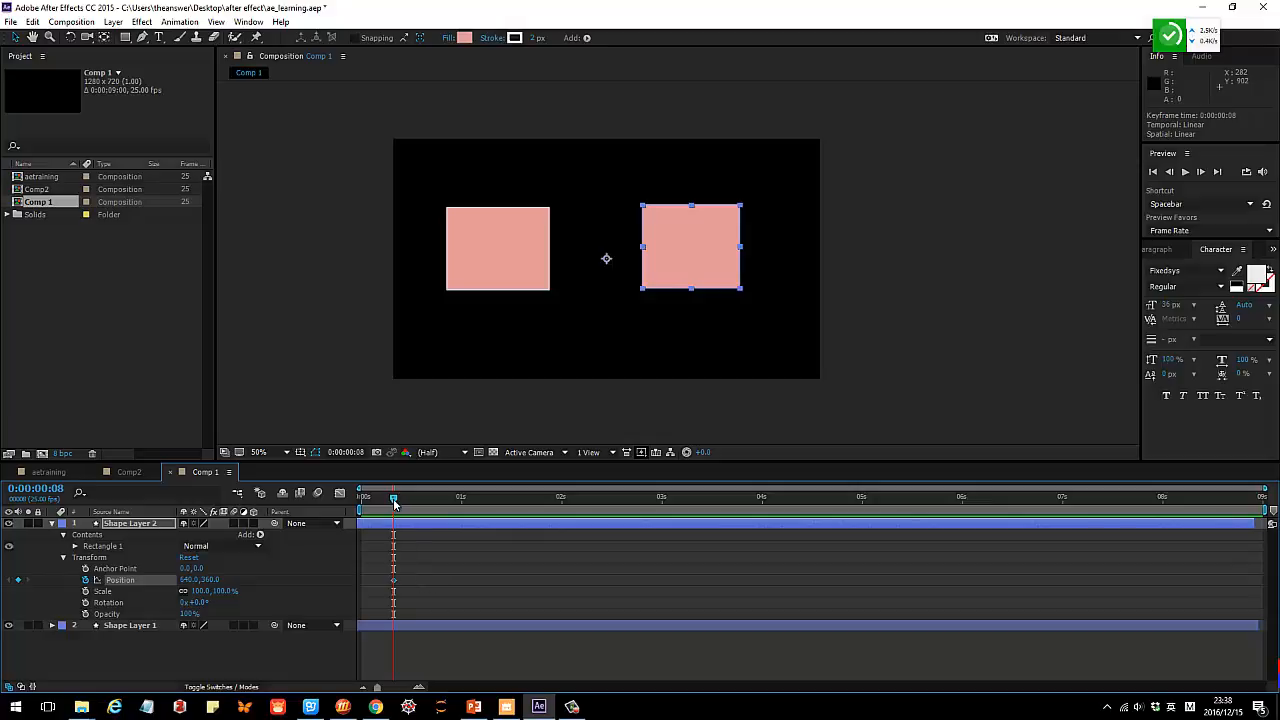
pyautogui.moveTo(393, 500); pyautogui.dragTo(428, 503)
pyautogui.click(658, 501)
pyautogui.moveTo(658, 499)
pyautogui.mouseDown()
pyautogui.moveTo(697, 500)
pyautogui.moveTo(662, 501)
pyautogui.mouseUp()
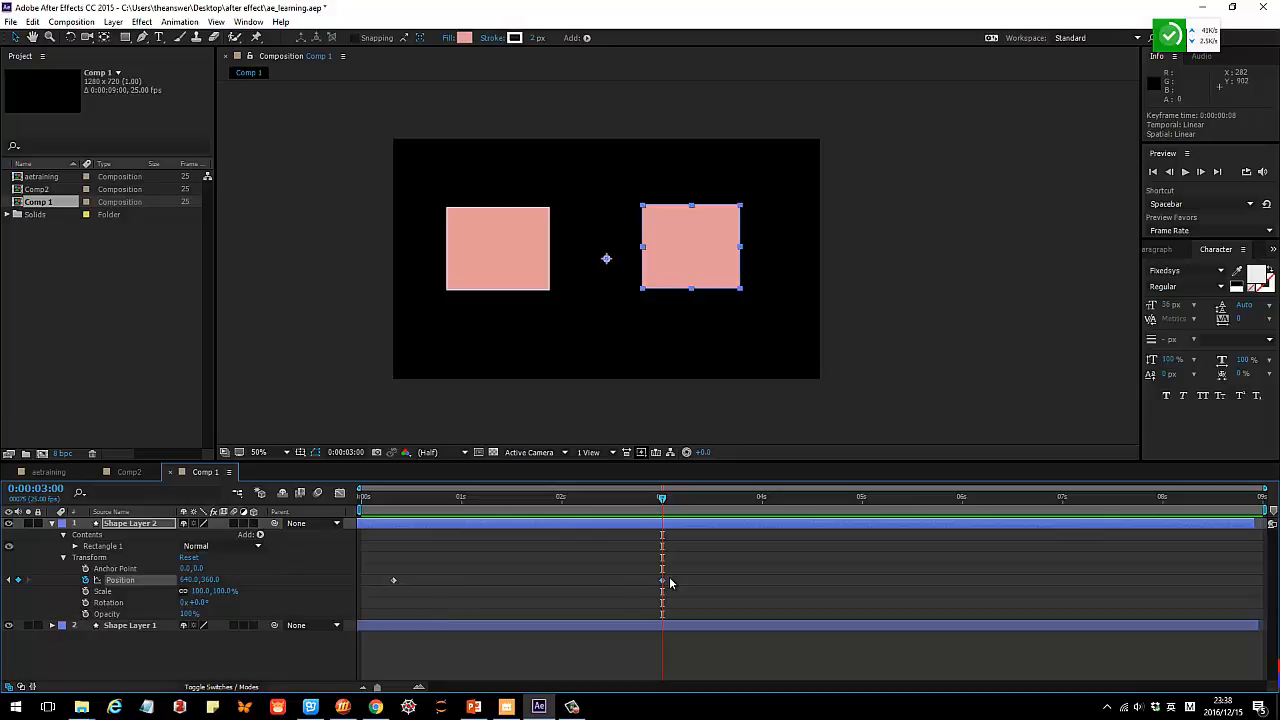
pyautogui.press('j')
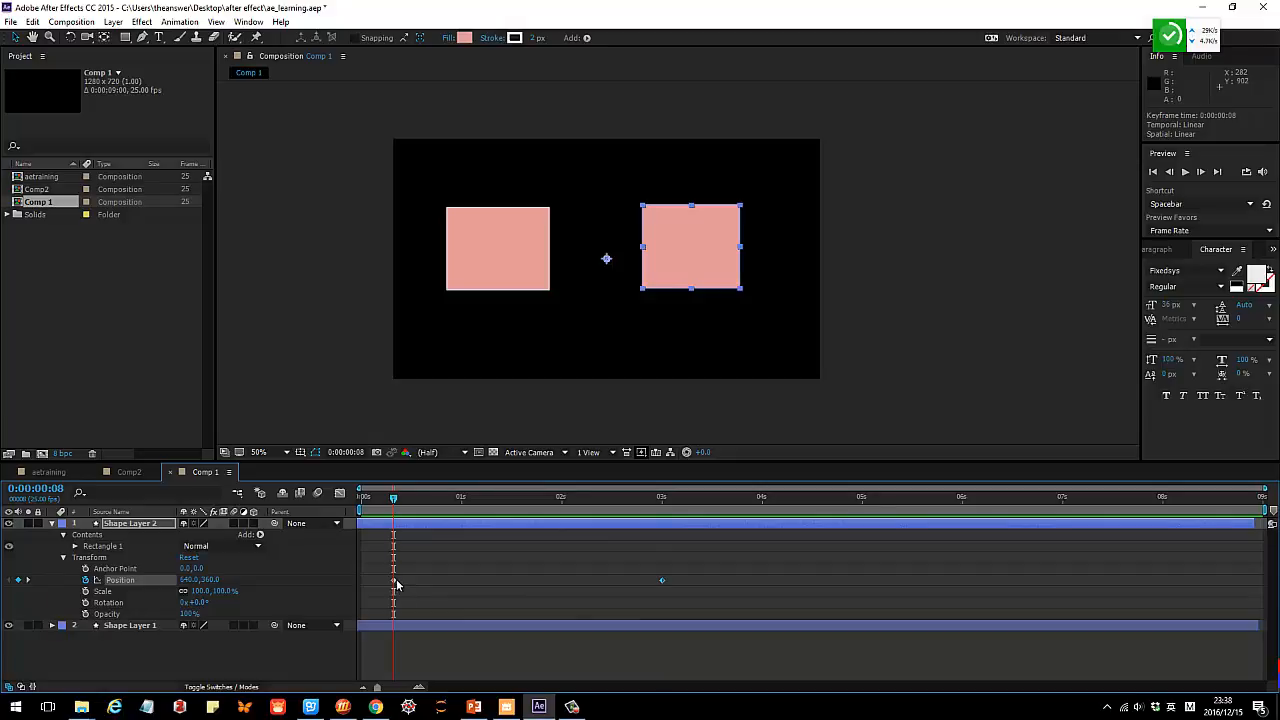
# At 0:00:03:00, move Shape Layer 2's rectangle horizontally to position 812, 360 to create a straight motion path.
pyautogui.moveTo(397, 499); pyautogui.dragTo(664, 514)
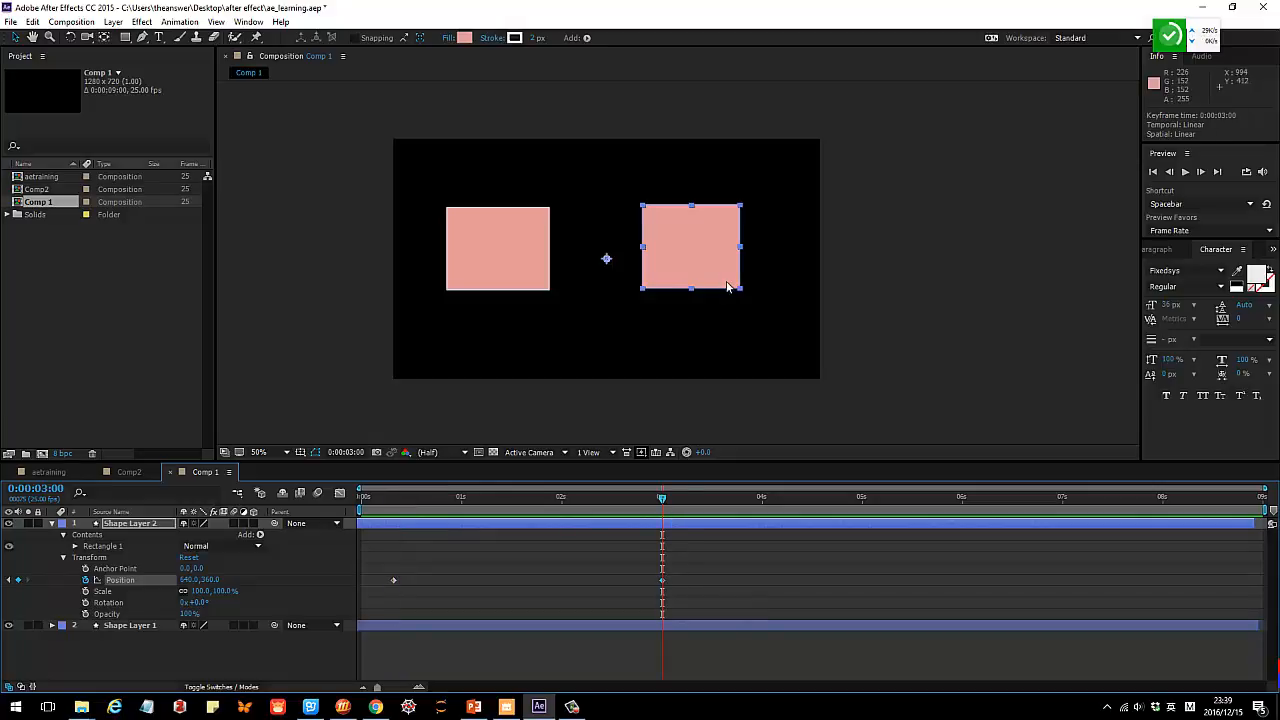
pyautogui.moveTo(698, 265); pyautogui.dragTo(756, 266)
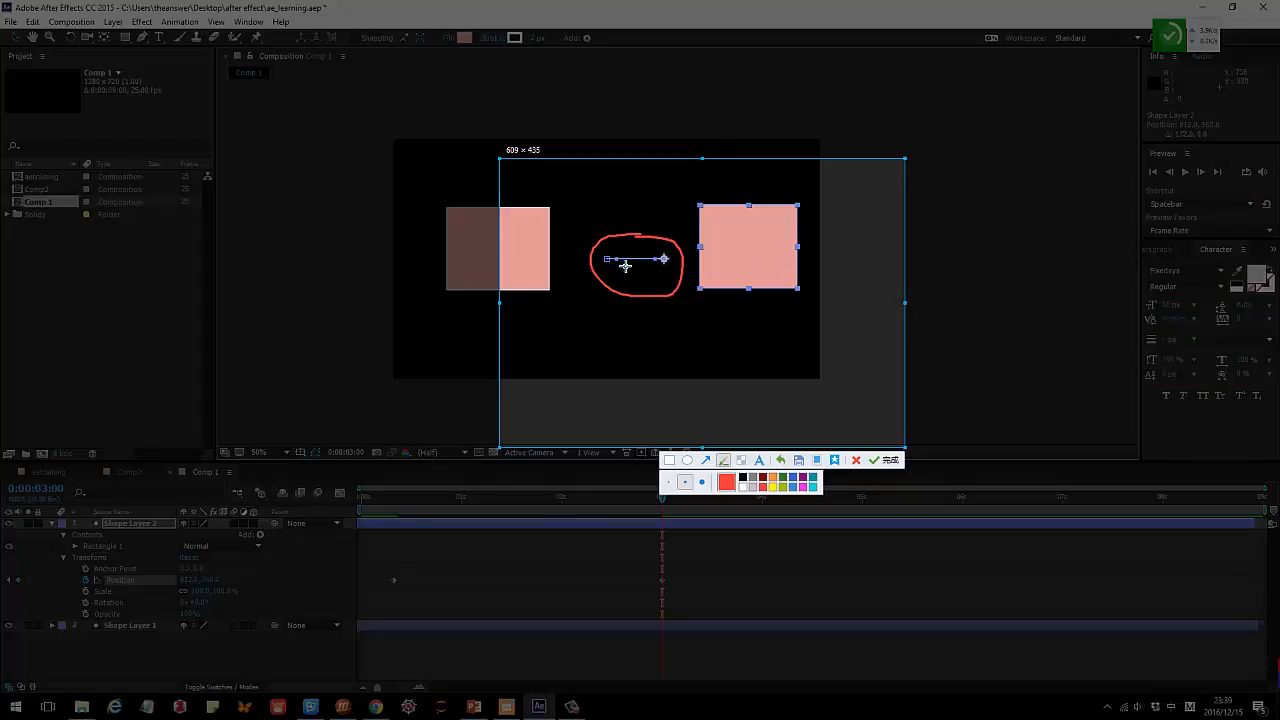
pyautogui.moveTo(605, 263); pyautogui.dragTo(660, 262)
pyautogui.press('Escape')
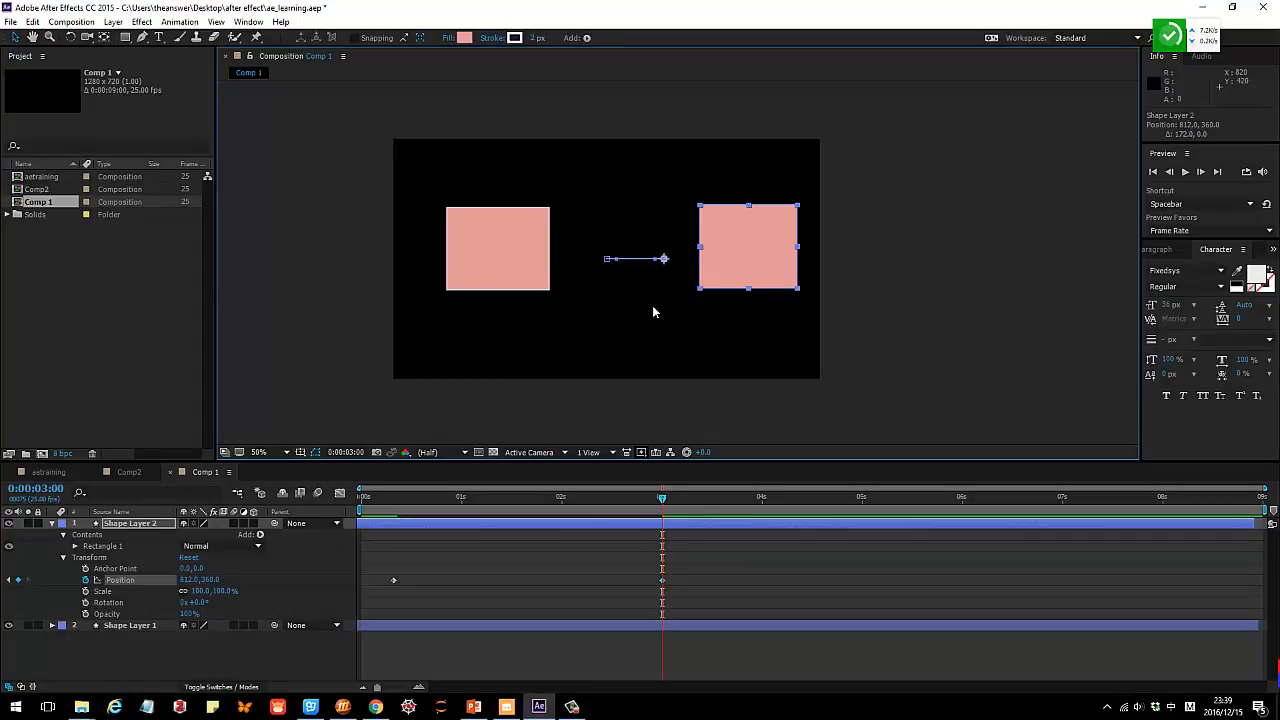
# Inspect Shape Layer 2's Position keyframe at 0:00:03:00, and scrub back to the first keyframe at 0:00:00:08.
pyautogui.click(662, 499)
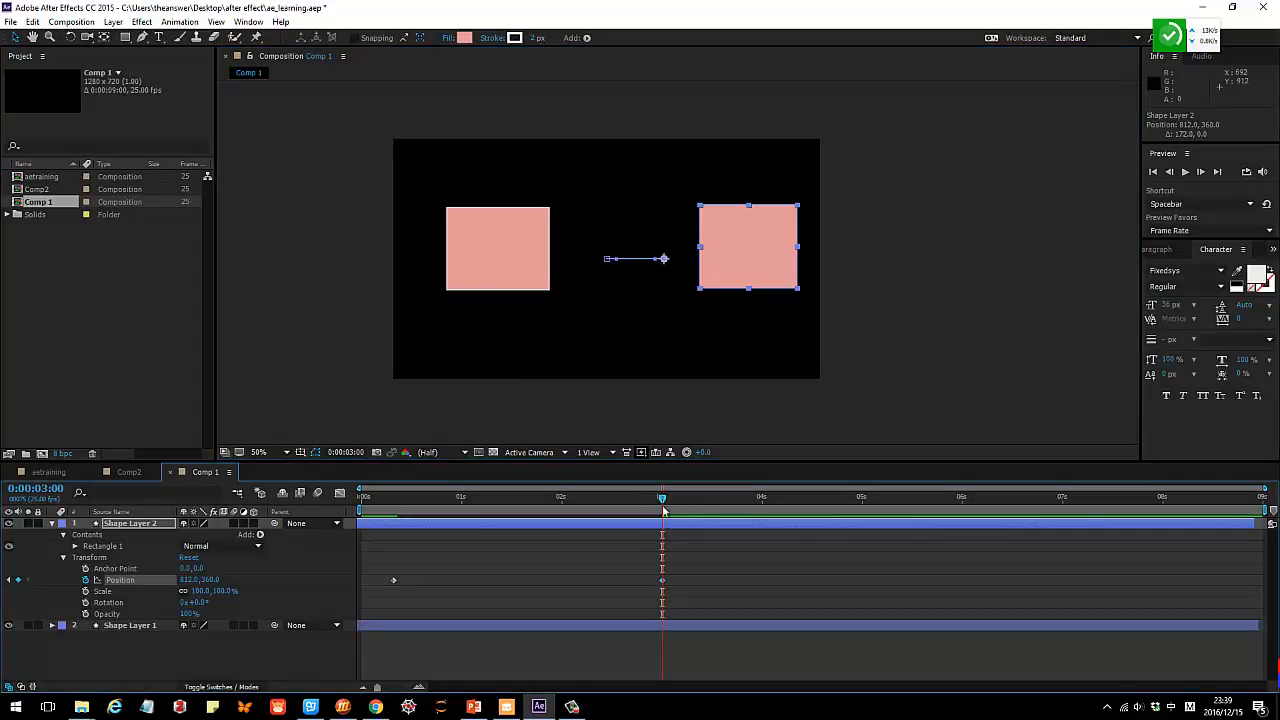
pyautogui.click(663, 586)
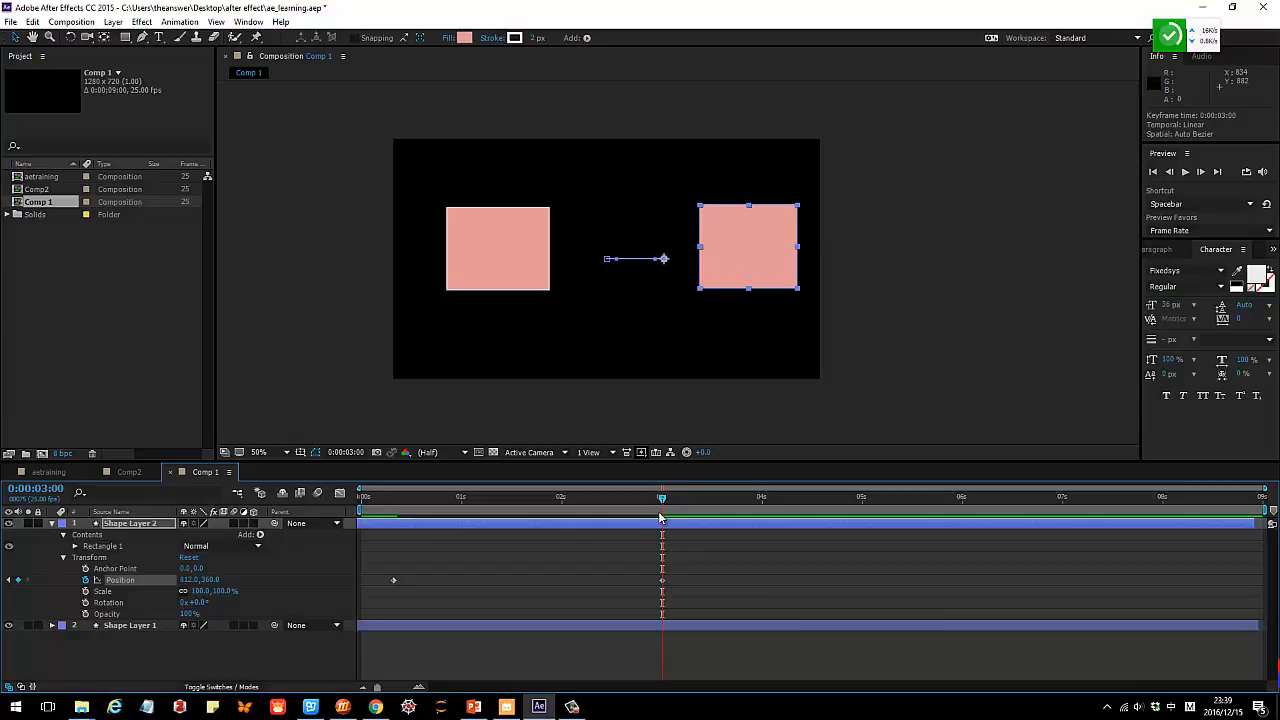
pyautogui.moveTo(663, 508); pyautogui.dragTo(393, 509)
pyautogui.moveTo(663, 580)
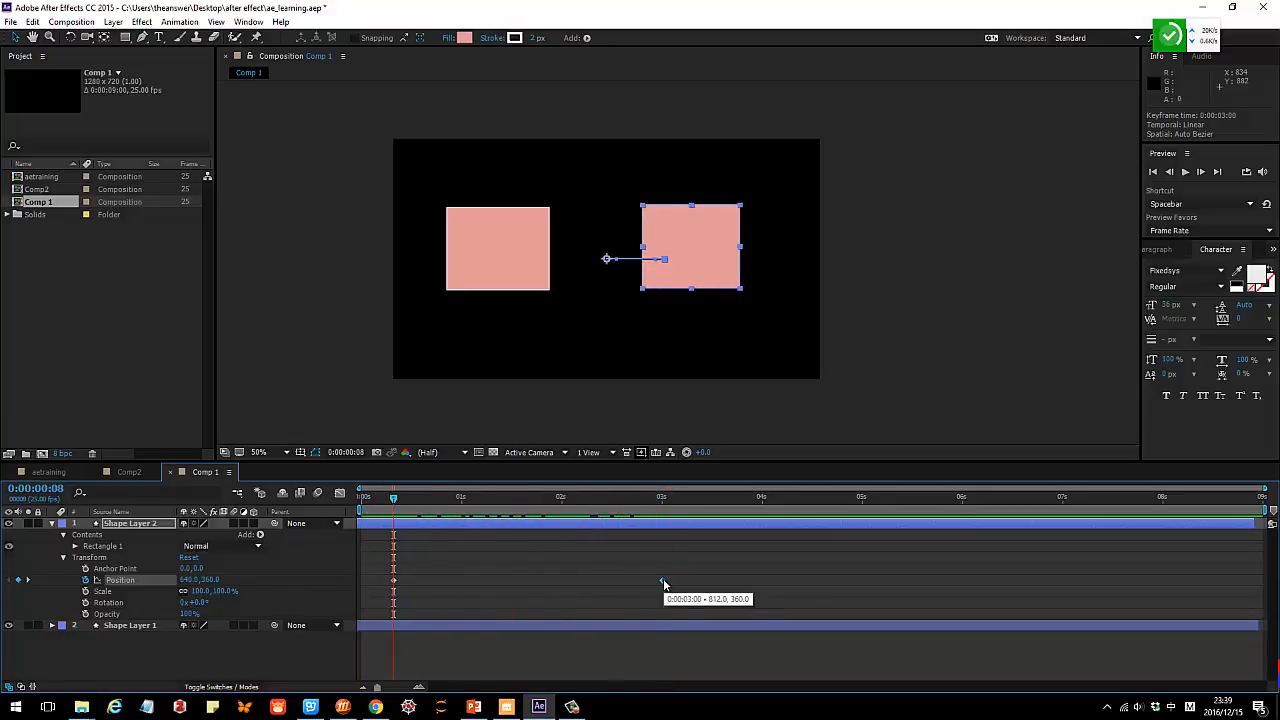
# At 0:00:03:00, move Shape Layer 2's rectangle to about 874, 496 and bend its motion path into an upward arch with the keyframe handles.
pyautogui.moveTo(496, 508); pyautogui.dragTo(661, 505)
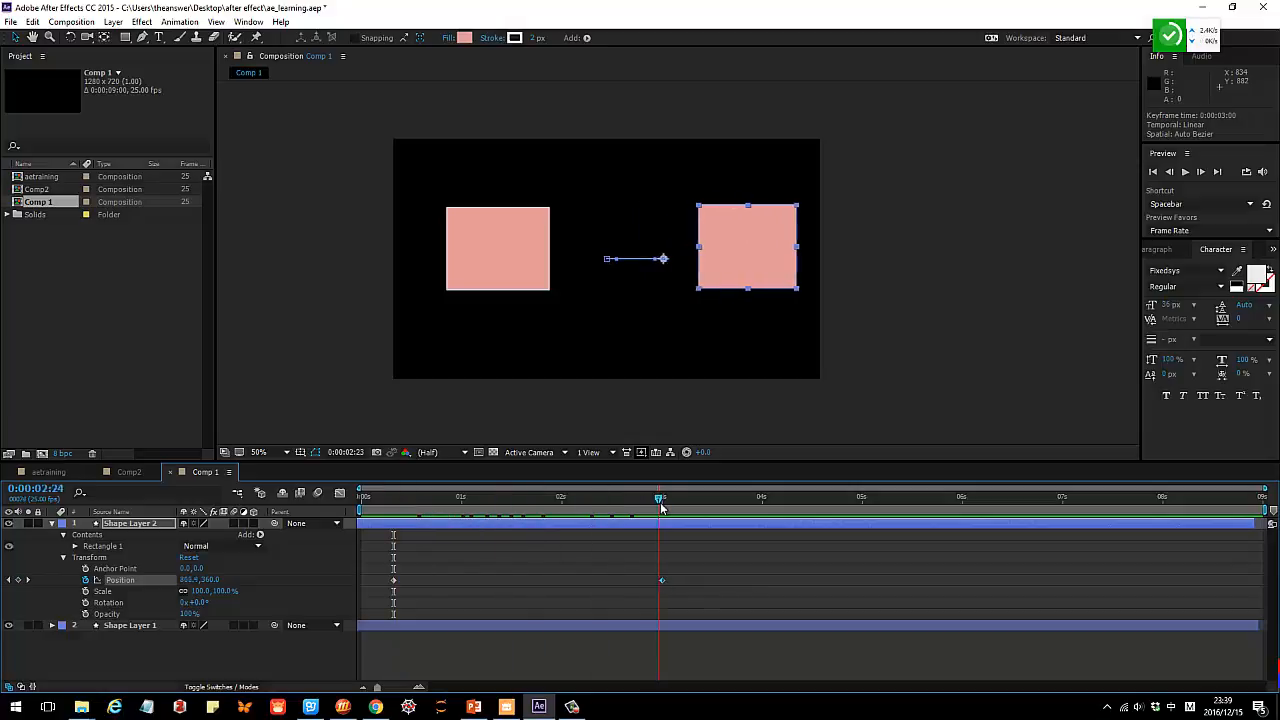
pyautogui.moveTo(731, 246); pyautogui.dragTo(686, 240)
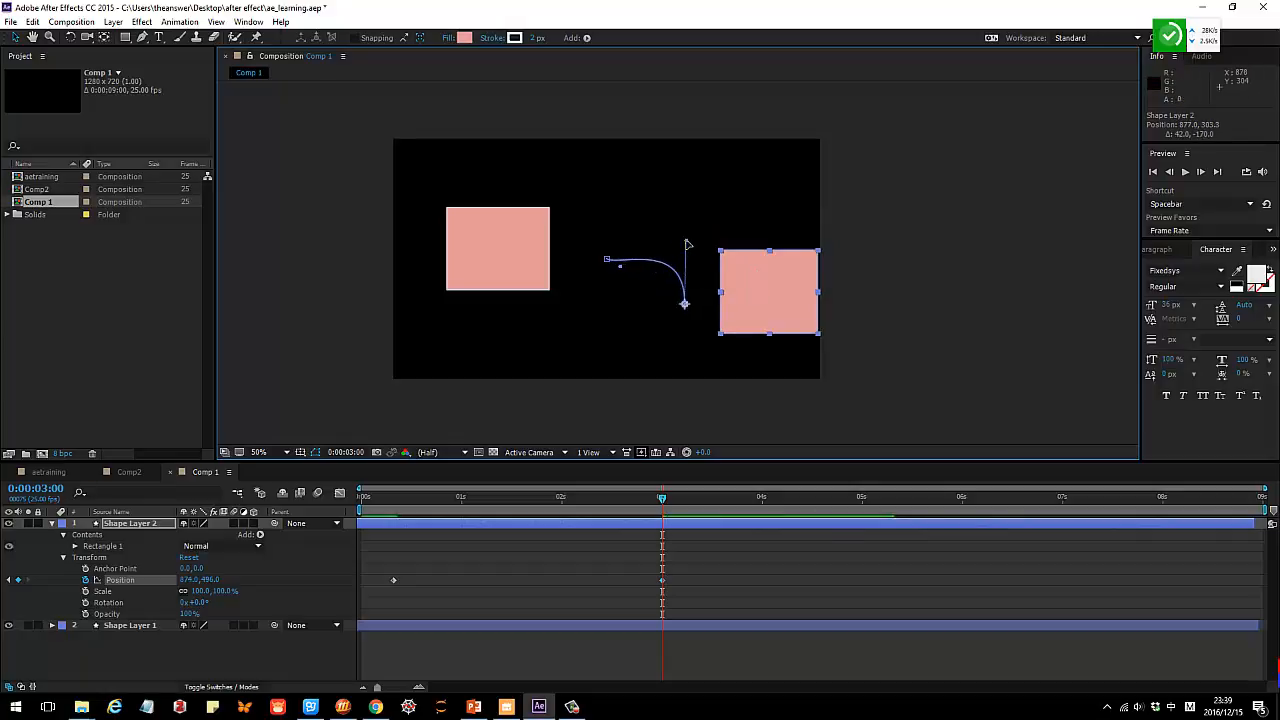
pyautogui.moveTo(606, 259); pyautogui.dragTo(639, 203)
pyautogui.moveTo(661, 512); pyautogui.dragTo(665, 557)
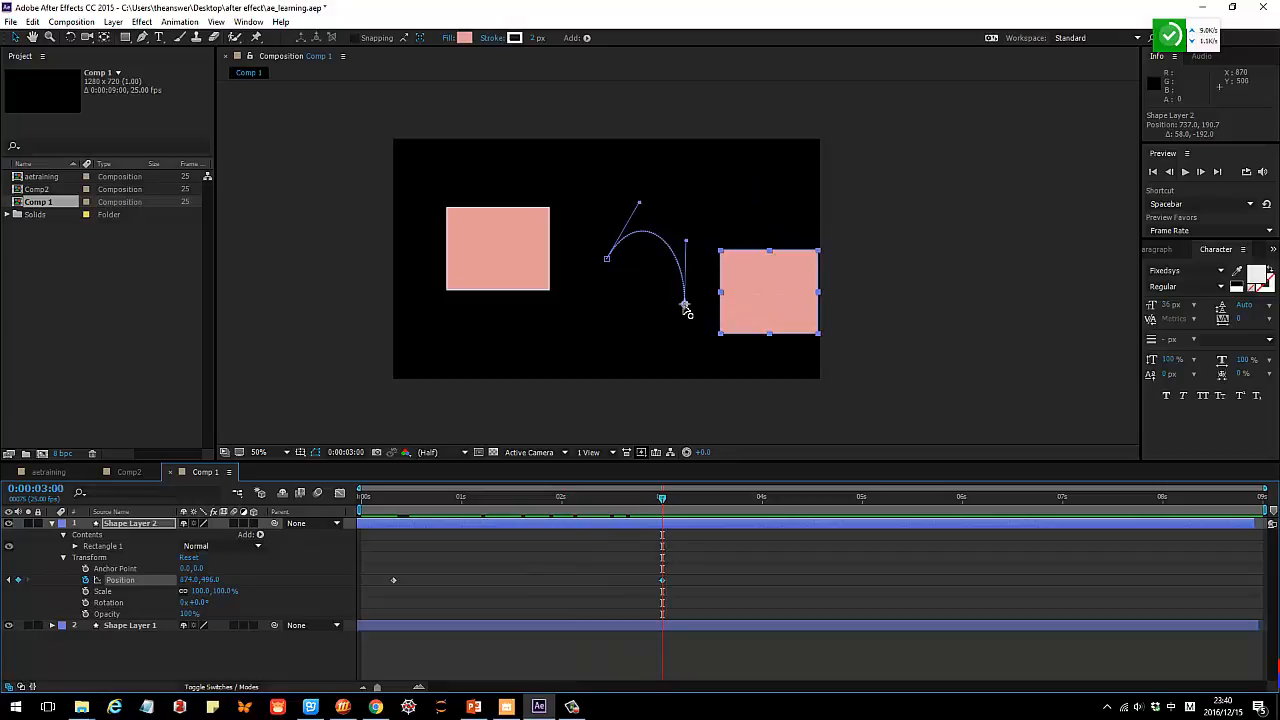
# Move Shape Layer 2's anchor point to about 268, -14 at the rectangle's centre with the Pan Behind tool, and deselect the layer.
pyautogui.click(103, 38)
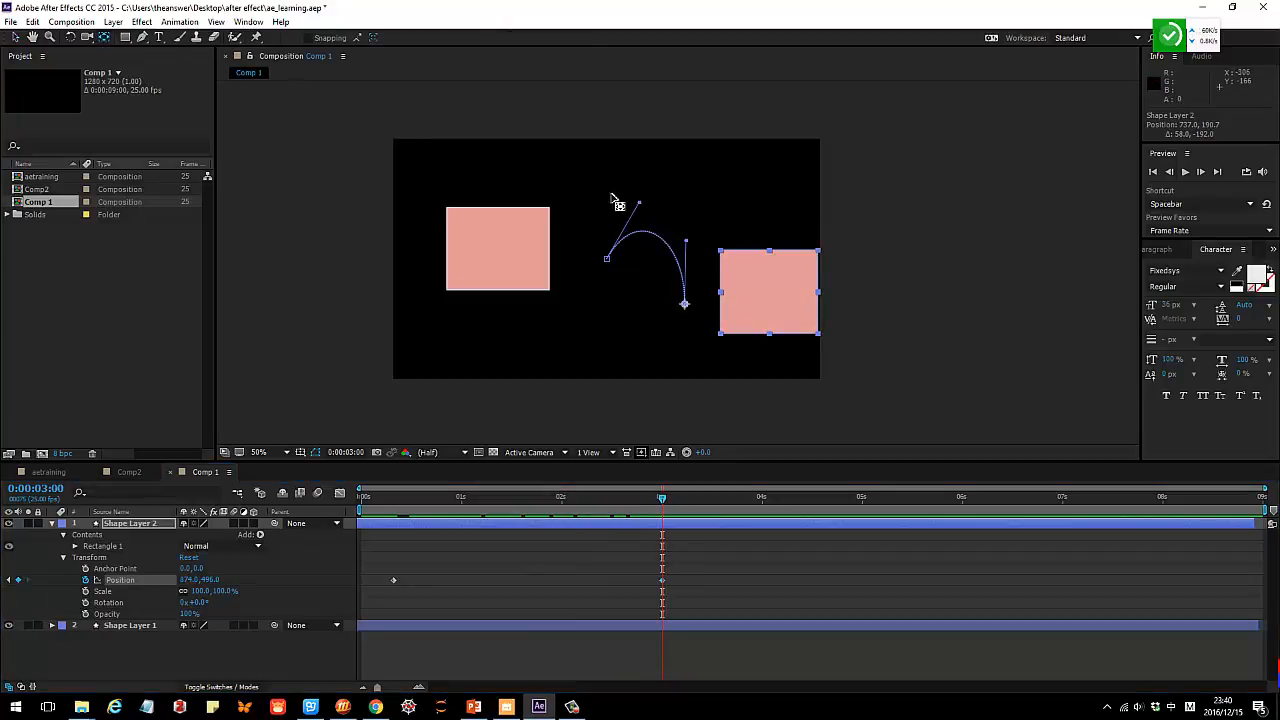
pyautogui.moveTo(685, 304); pyautogui.dragTo(771, 297)
pyautogui.click(637, 328)
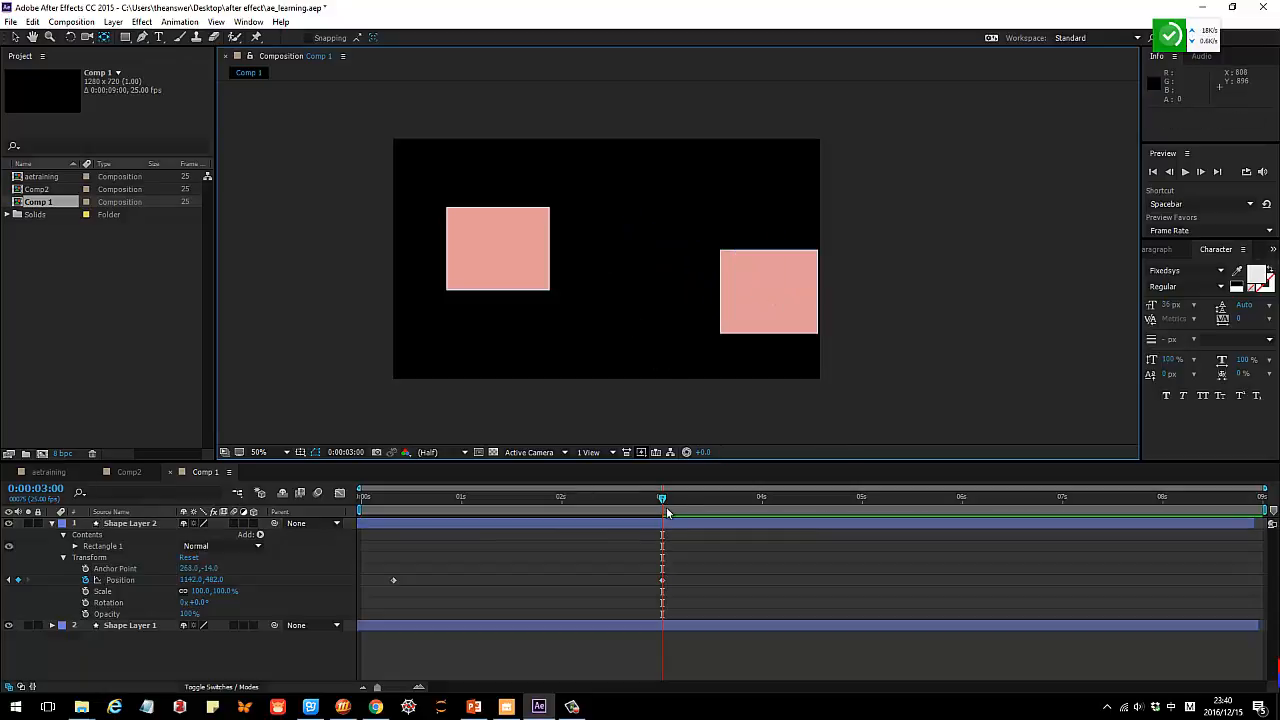
# Preview the rectangle's curved movement from 0:00:00:00, stopping and restarting playback.
pyautogui.moveTo(662, 497); pyautogui.dragTo(360, 528)
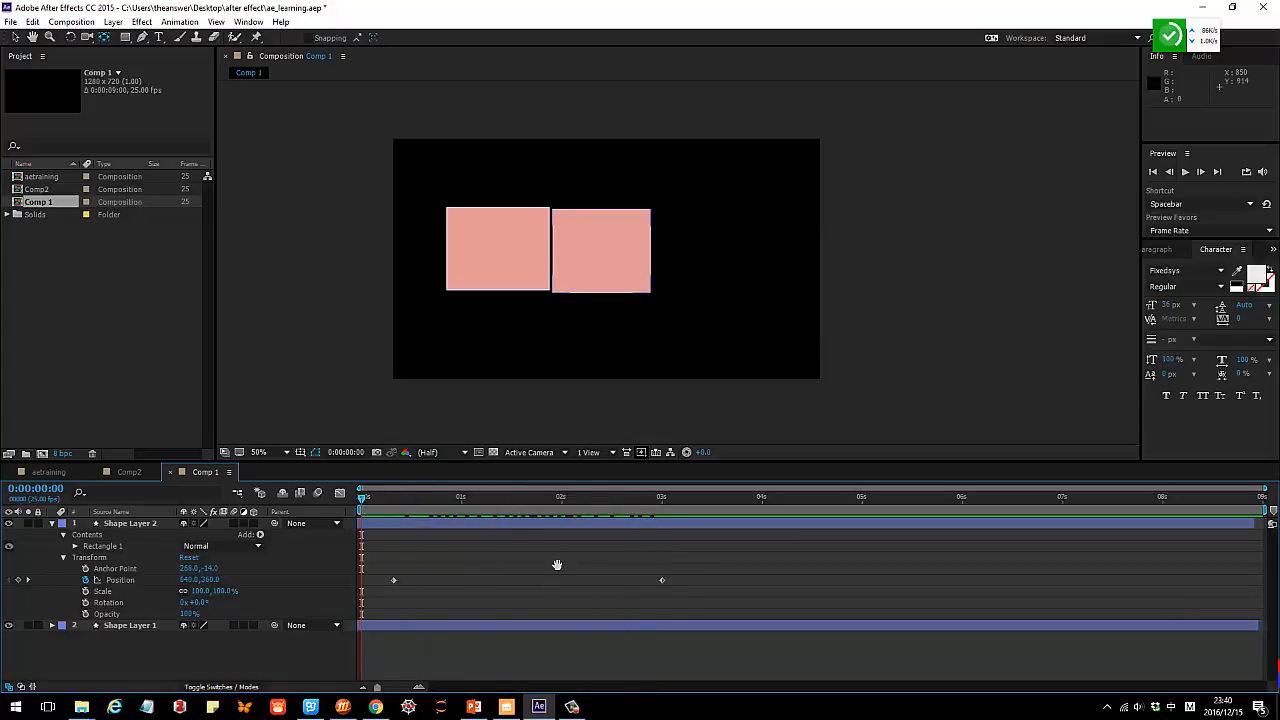
pyautogui.press('space')
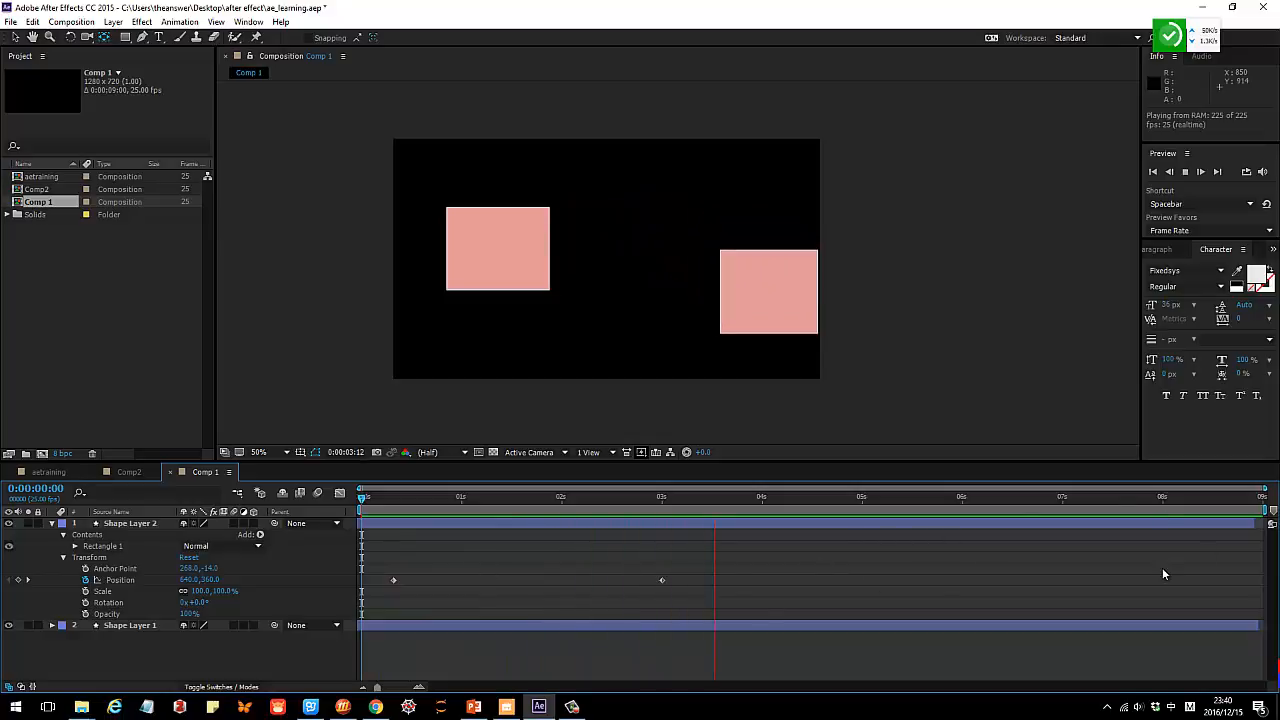
pyautogui.click(1187, 171)
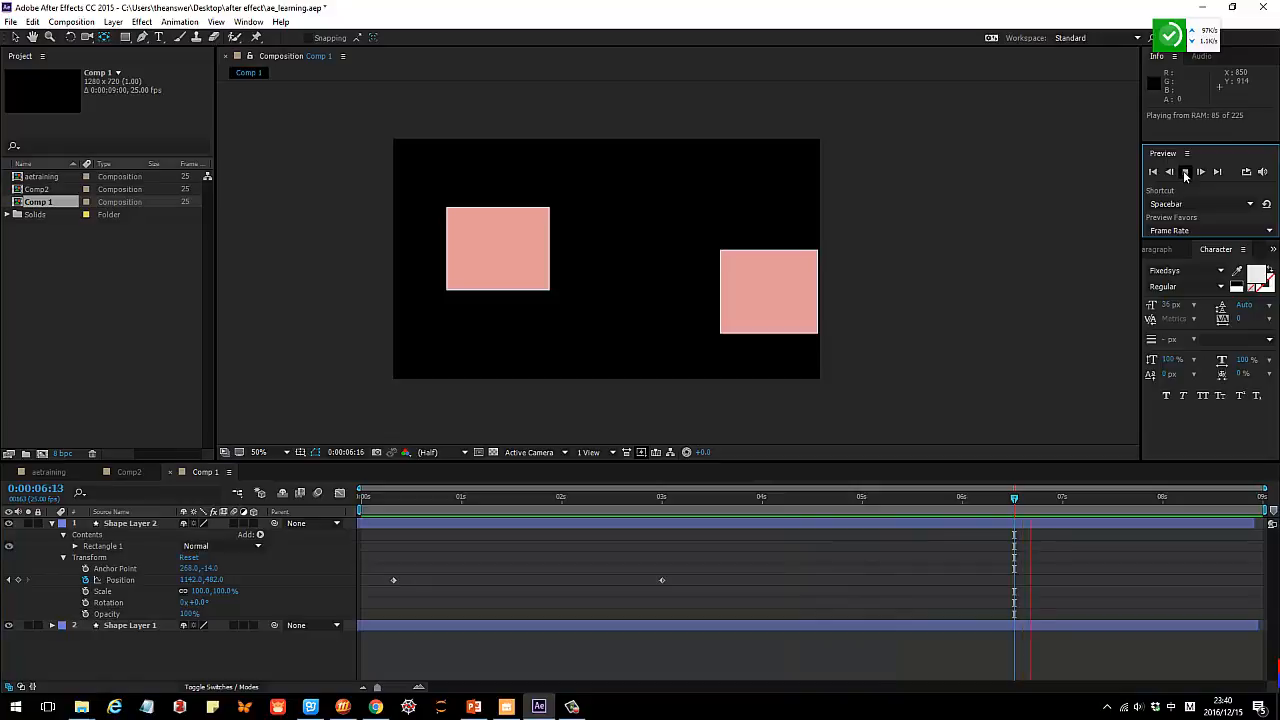
pyautogui.click(1186, 175)
pyautogui.click(1186, 175)
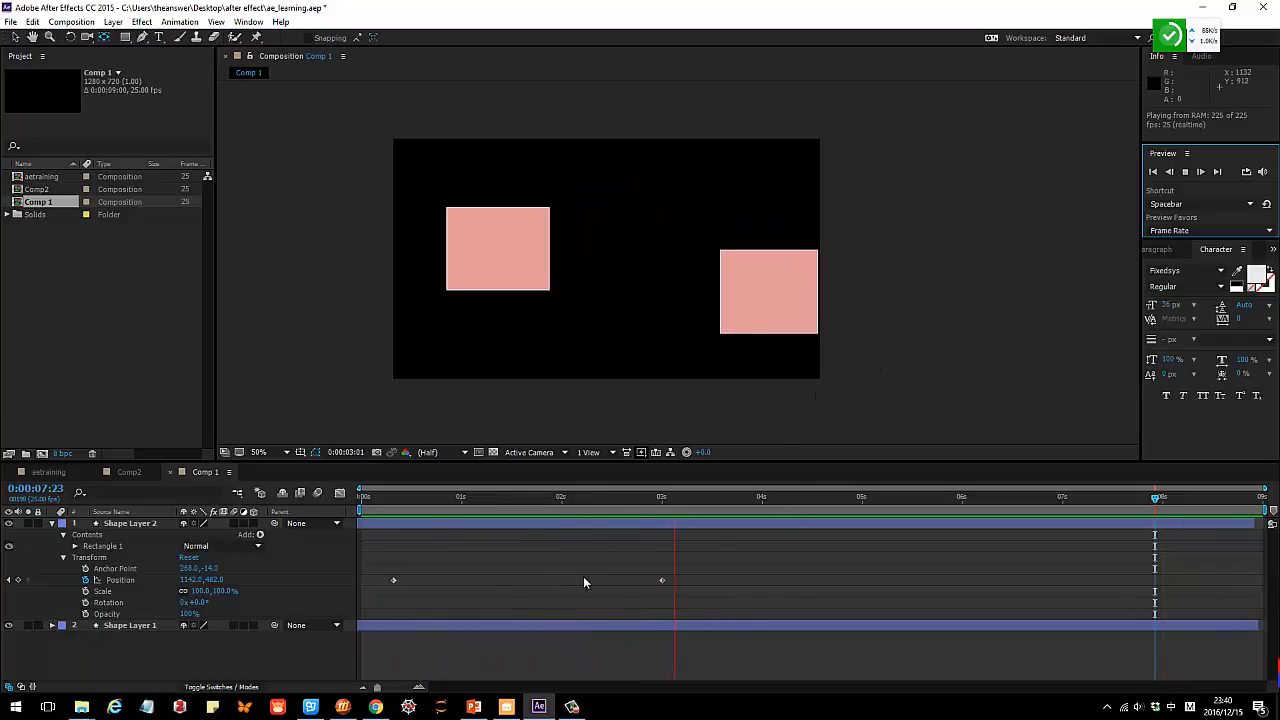
pyautogui.click(1186, 171)
# Inspect Shape Layer 2's Position keyframes at 0:00:00:08 and 0:00:03:00, scrubbing from one to the other.
pyautogui.moveTo(900, 503); pyautogui.dragTo(397, 521)
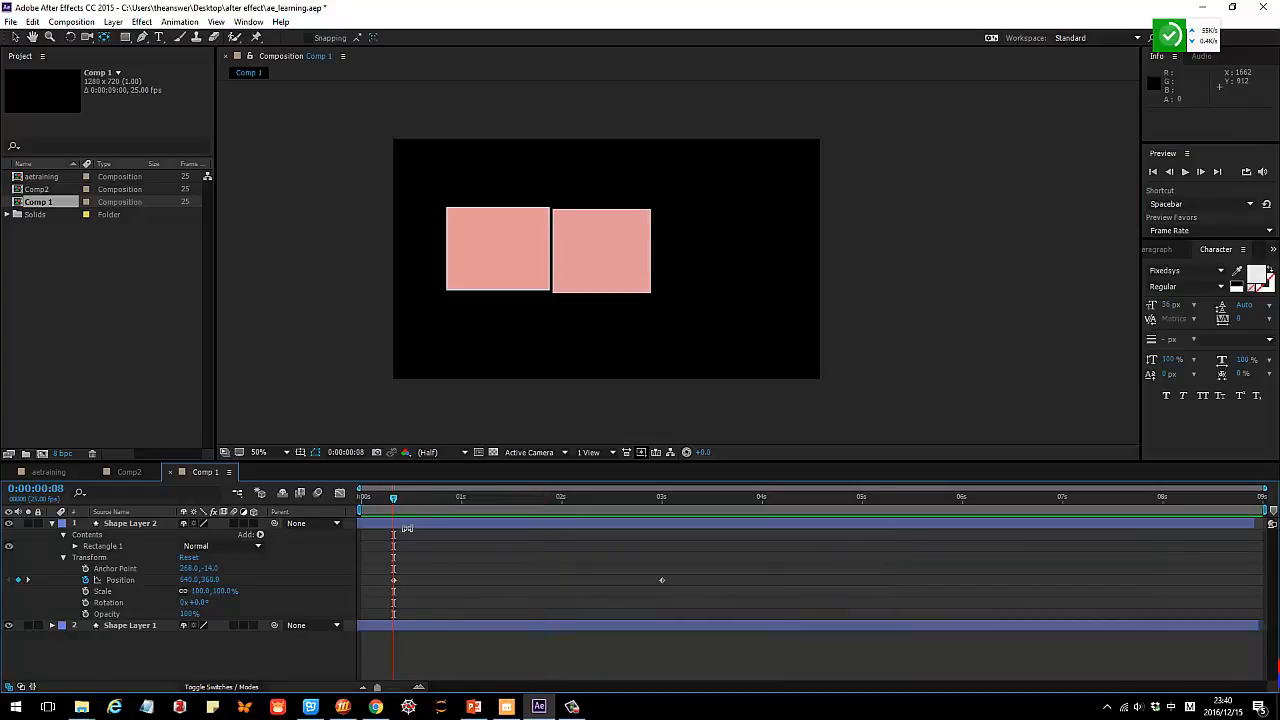
pyautogui.click(393, 581)
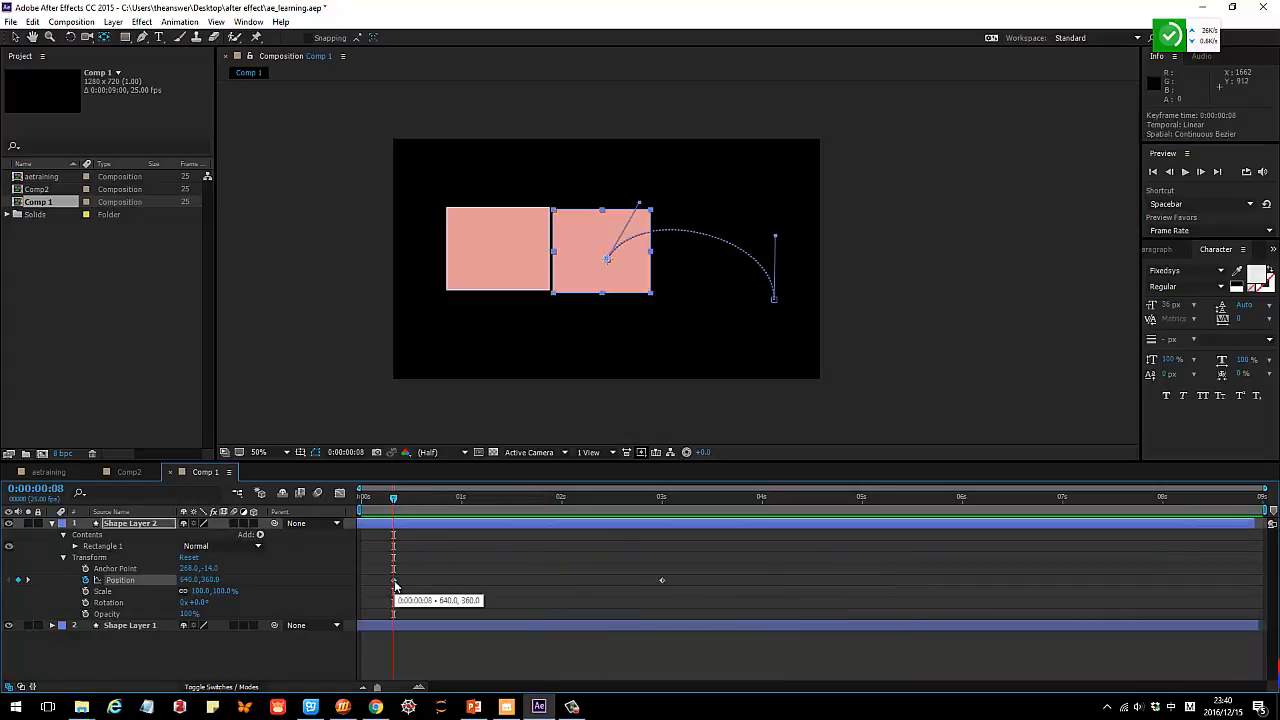
pyautogui.click(662, 580)
pyautogui.moveTo(395, 503); pyautogui.dragTo(662, 500)
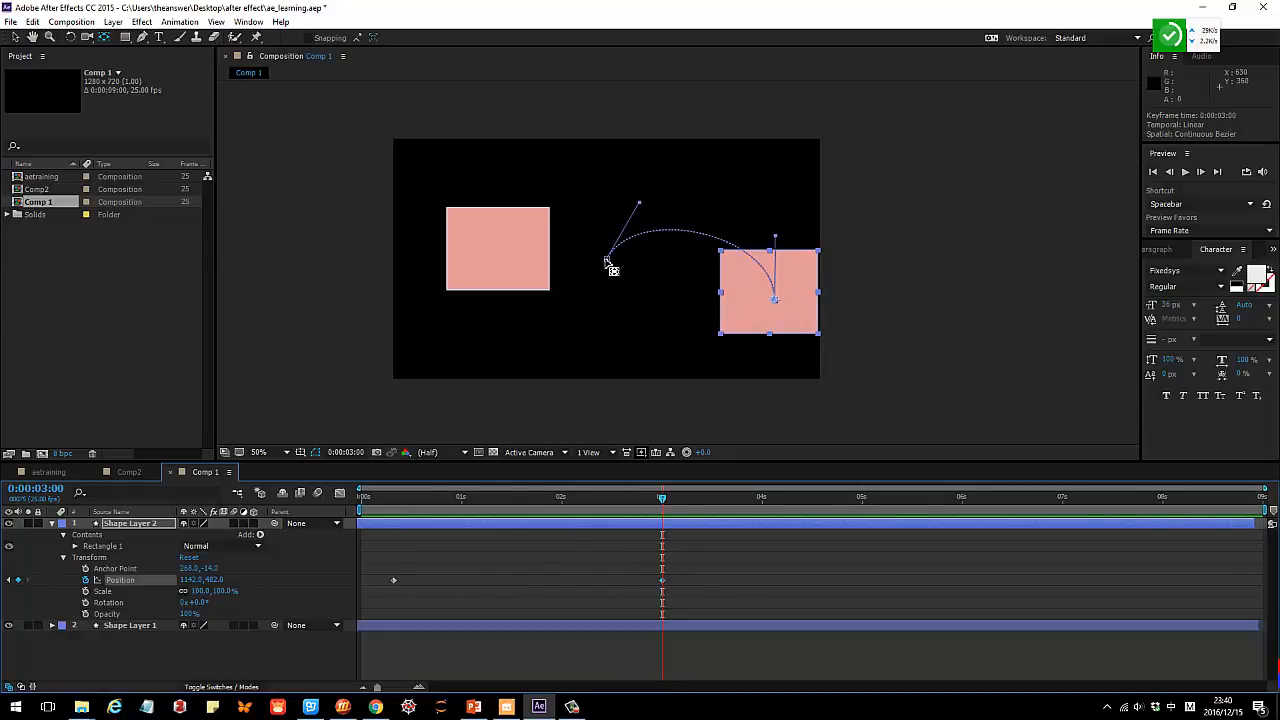
# At 0:00:00:08, move Shape Layer 2's rectangle to about 854, 210 with the Selection tool, and preview the changed motion.
pyautogui.moveTo(662, 499); pyautogui.dragTo(393, 500)
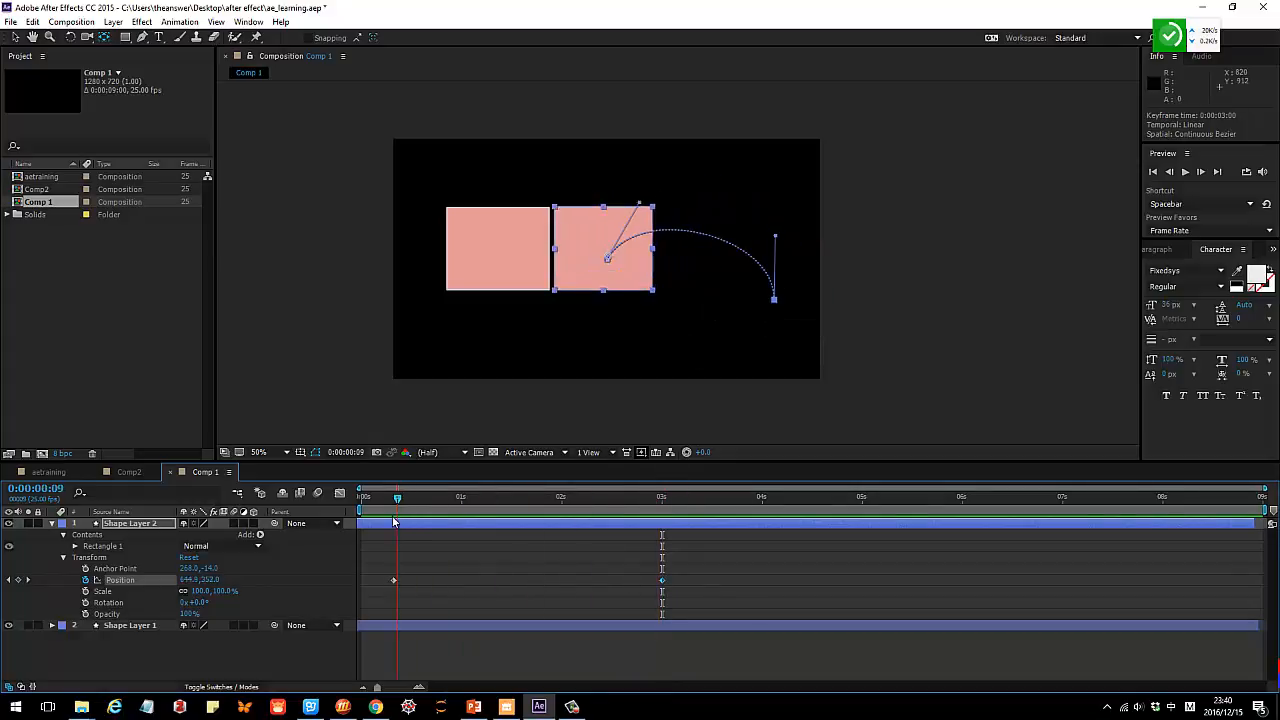
pyautogui.click(605, 247)
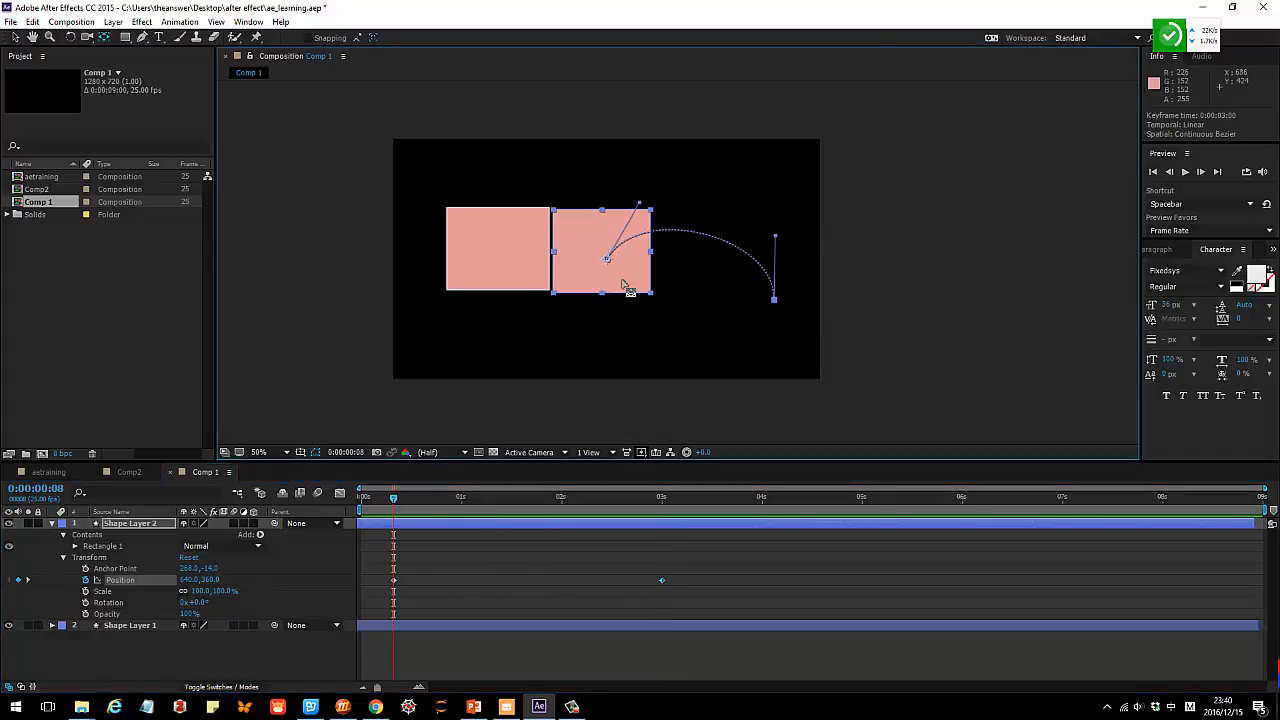
pyautogui.click(15, 37)
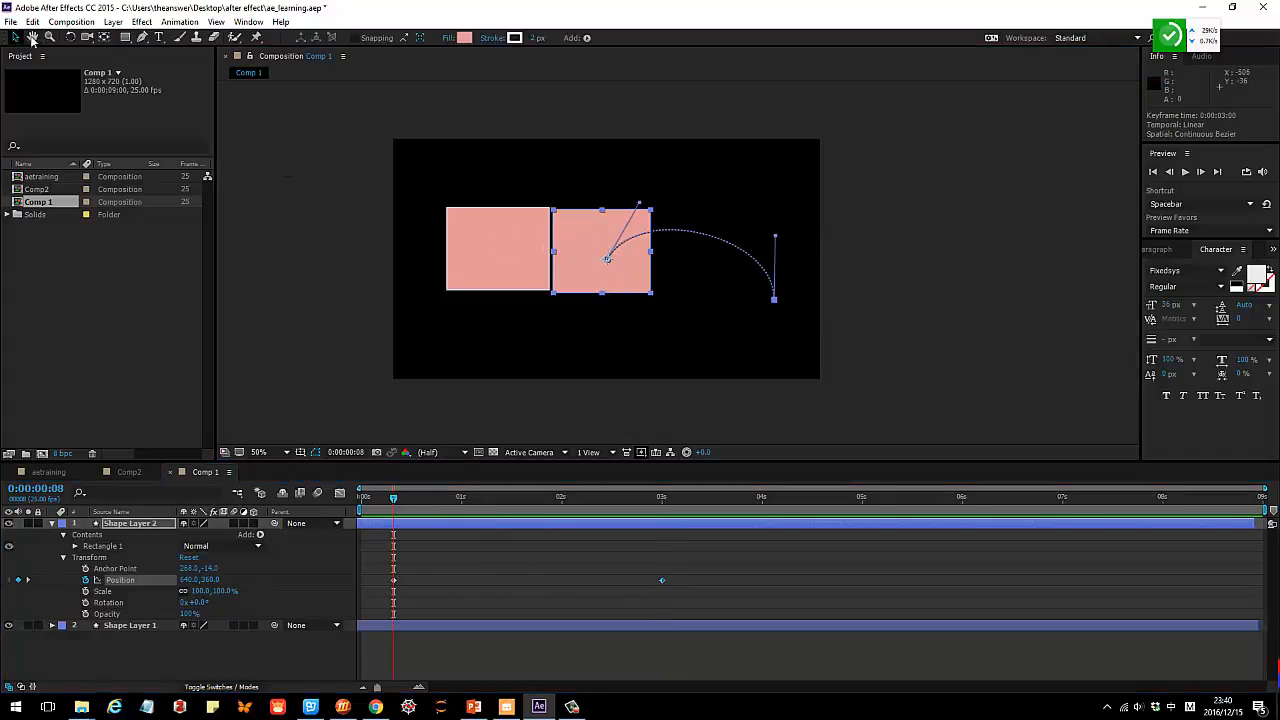
pyautogui.moveTo(603, 242); pyautogui.dragTo(671, 194)
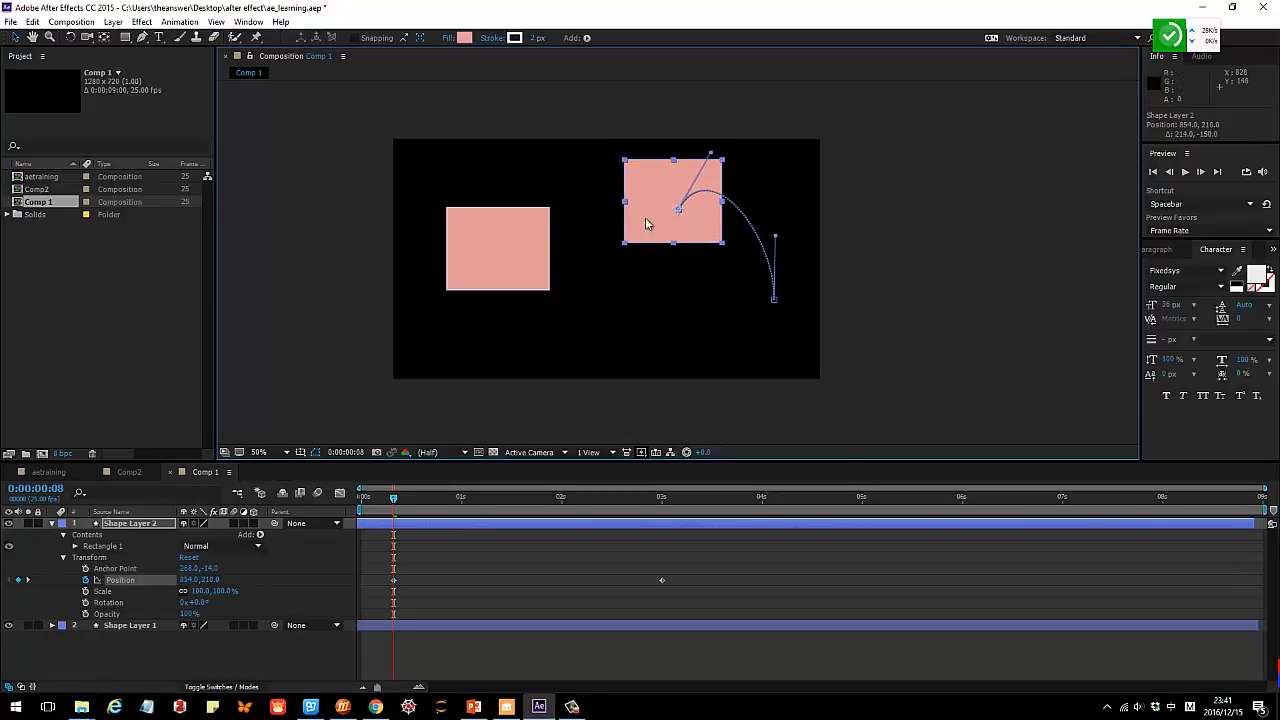
pyautogui.press('space')
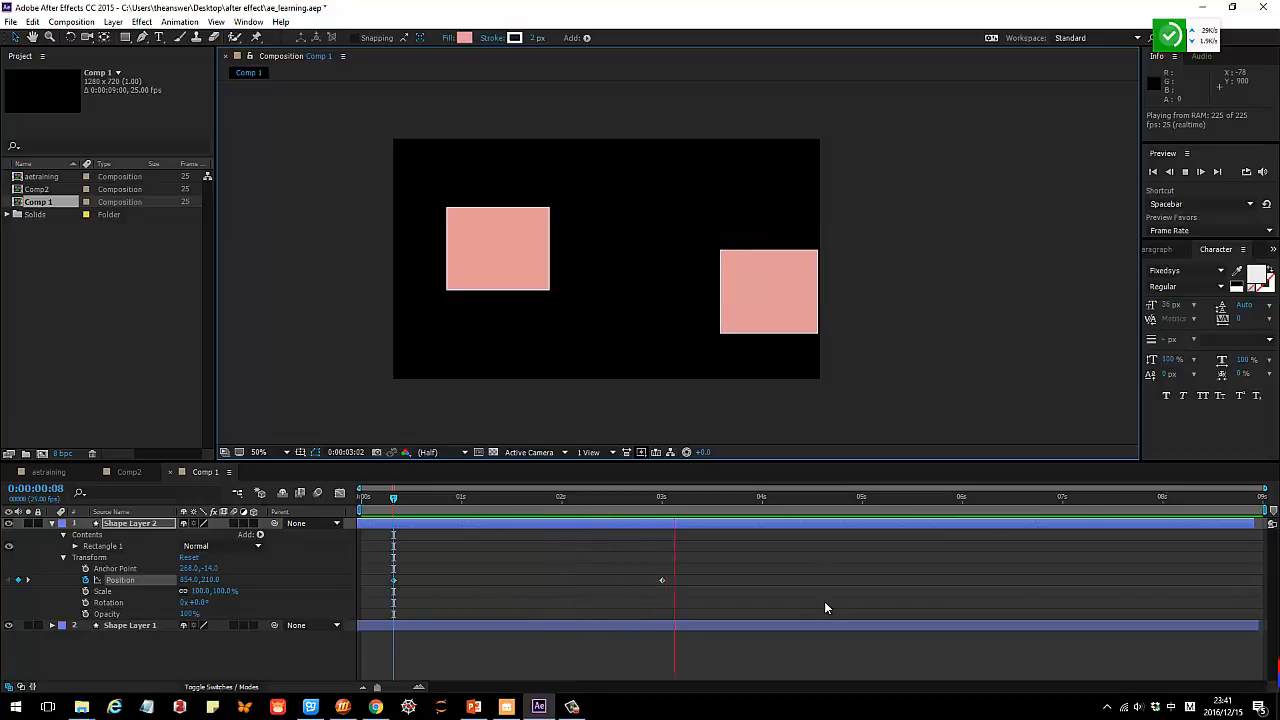
pyautogui.press('space')
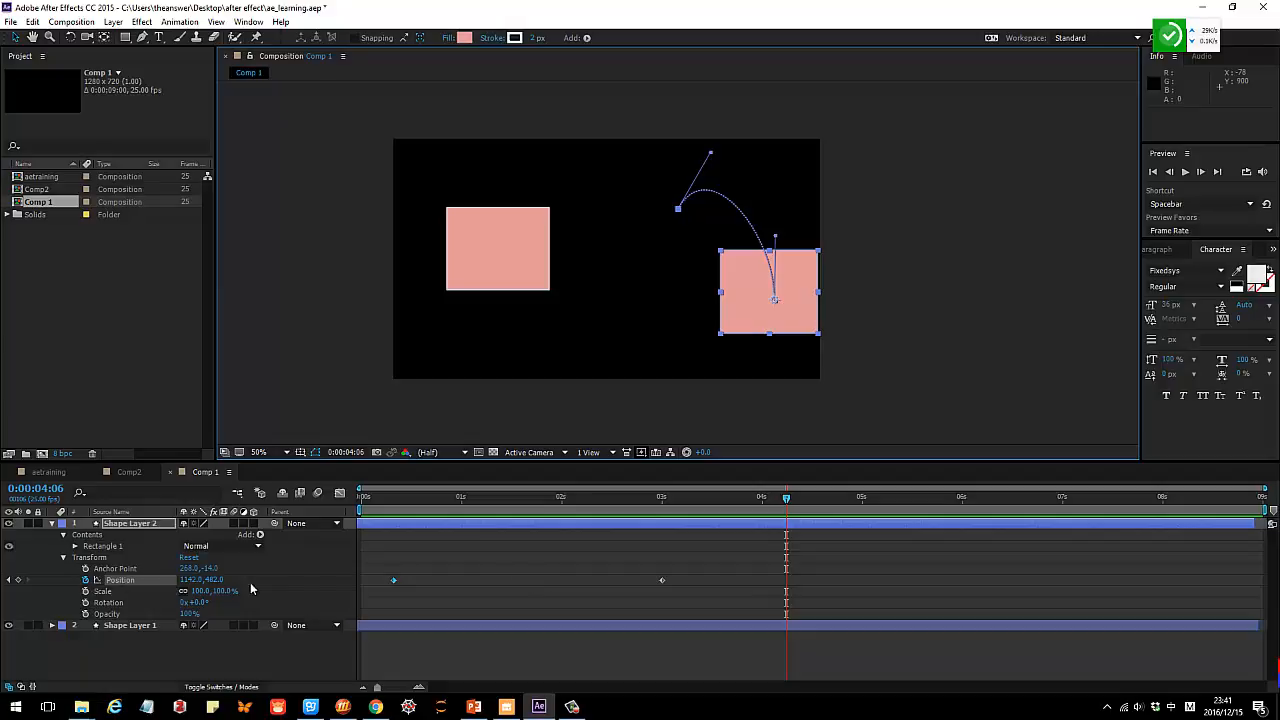
# Set Scale keyframes on Shape Layer 2 at 0:00:03:12 and 0:00:05:21.
pyautogui.click(153, 590)
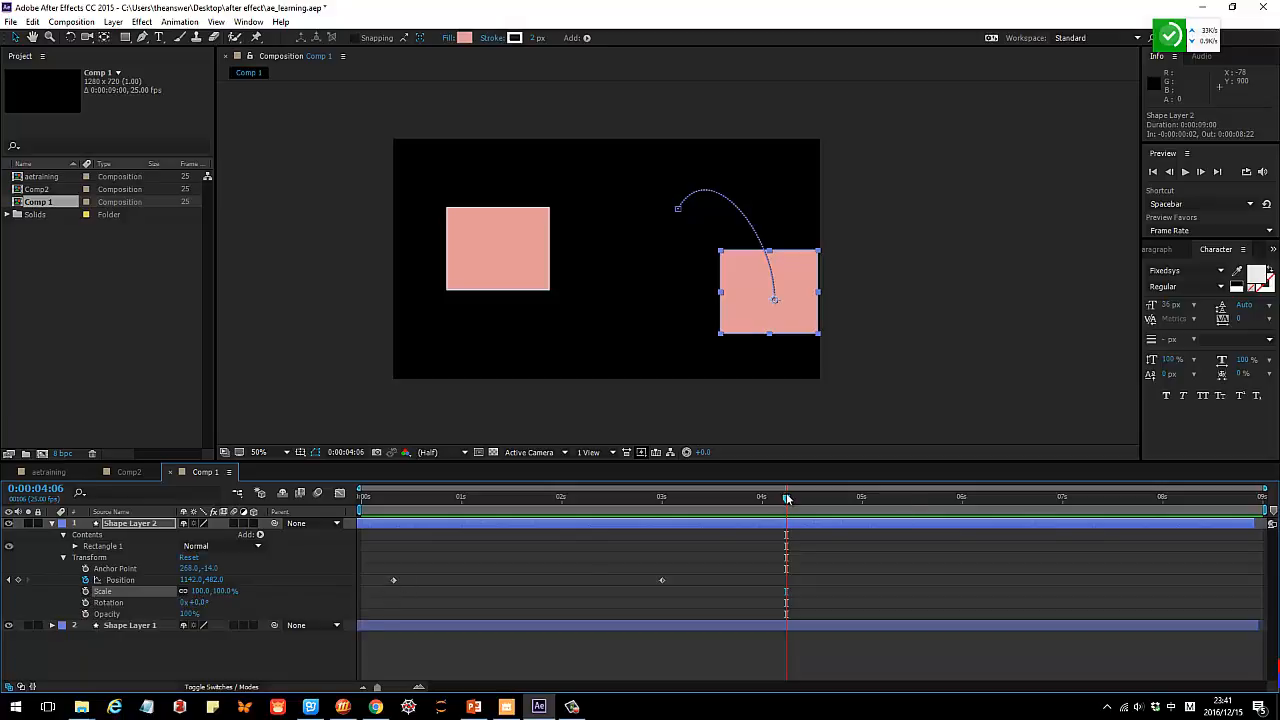
pyautogui.moveTo(787, 498); pyautogui.dragTo(711, 517)
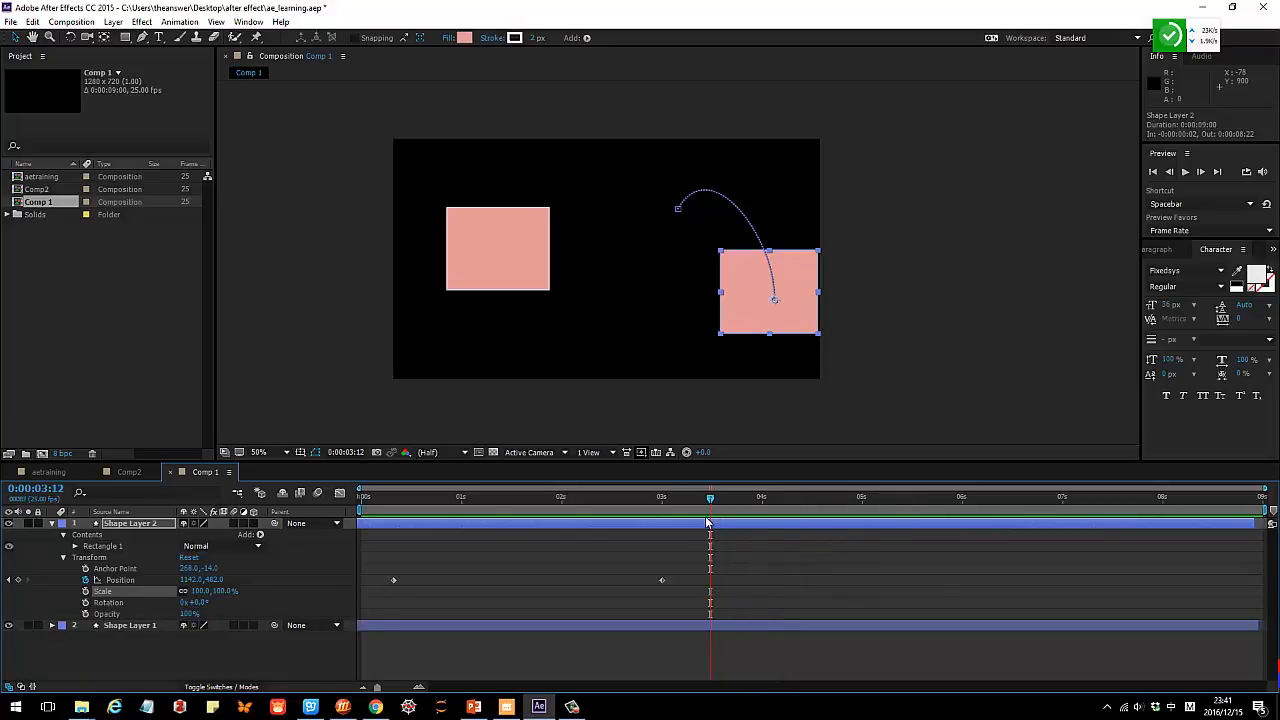
pyautogui.click(85, 591)
pyautogui.click(711, 595)
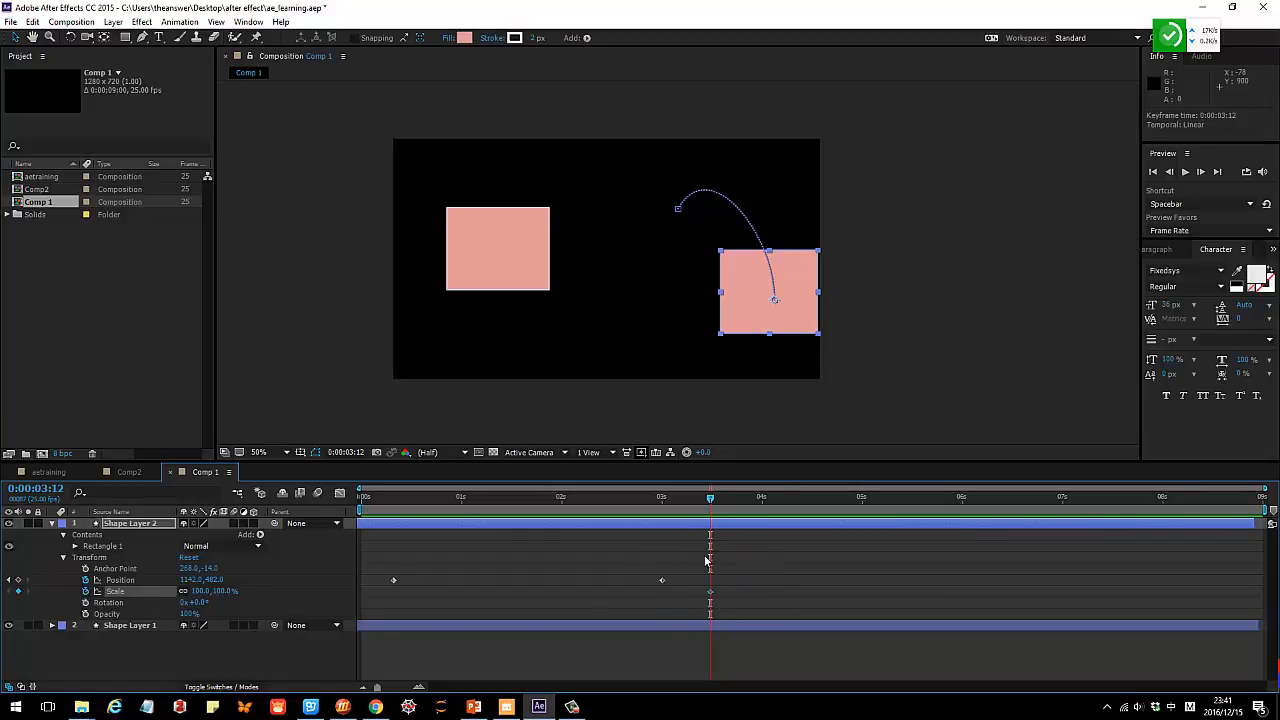
pyautogui.moveTo(711, 502); pyautogui.dragTo(946, 497)
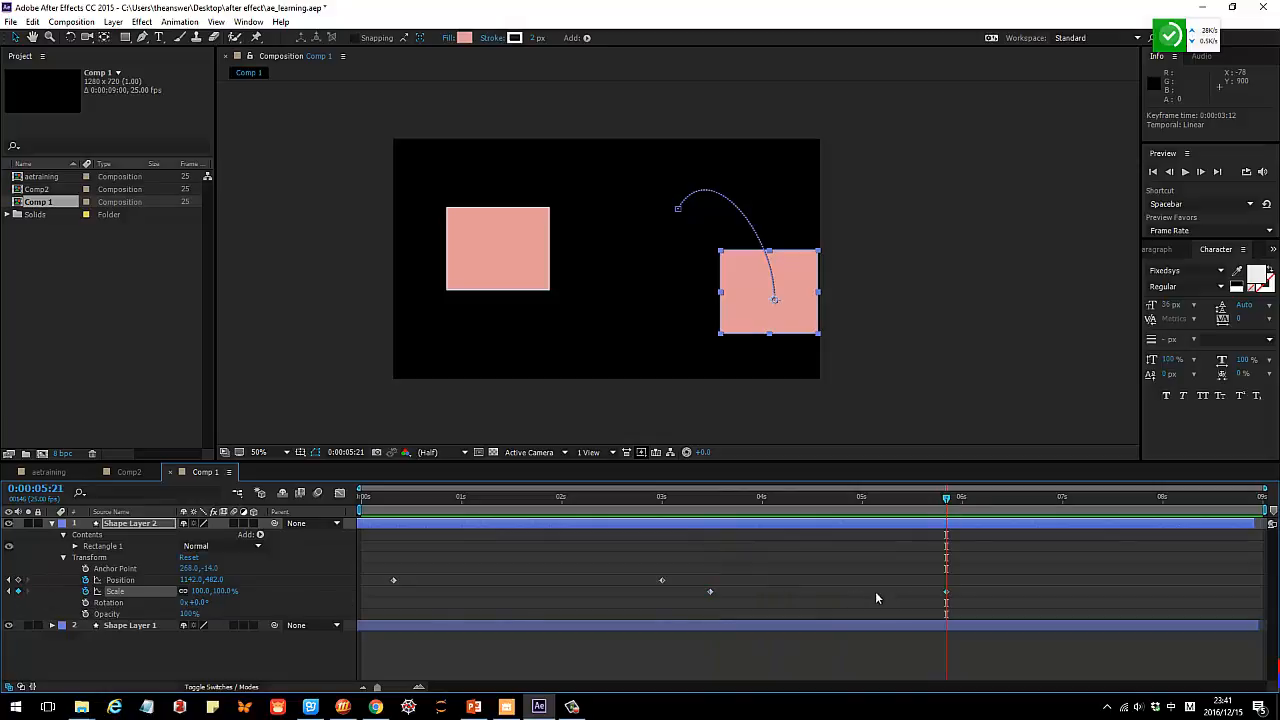
# Set the Scale keyframe at 0:00:05:21 to 62% in width and height, preserving the current aspect ratio.
pyautogui.moveTo(947, 597)
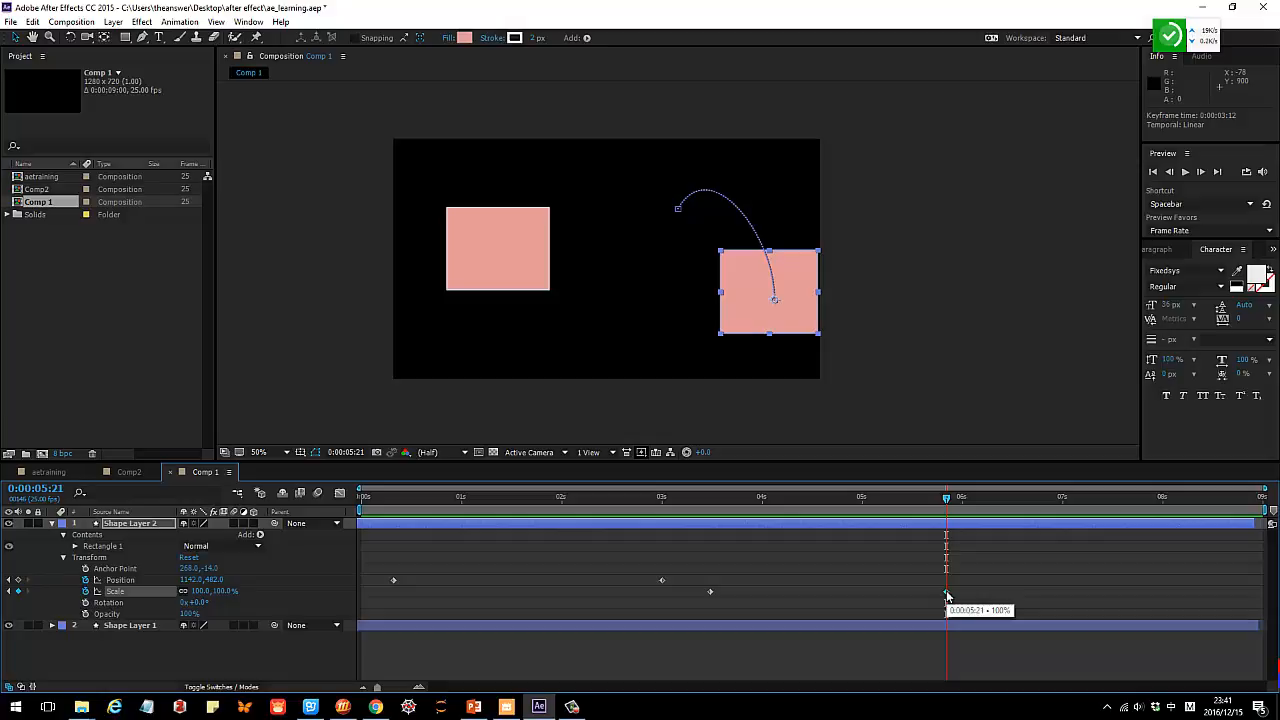
pyautogui.doubleClick(947, 597)
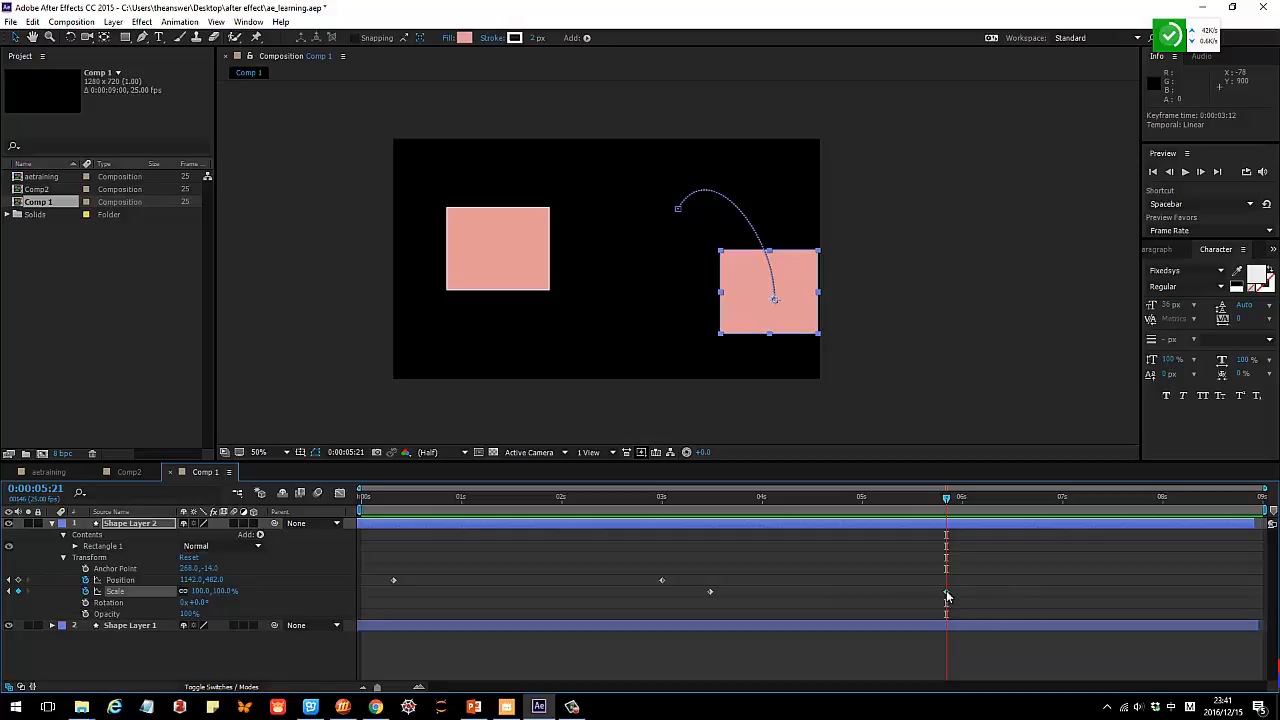
pyautogui.moveTo(600, 367); pyautogui.dragTo(326, 286)
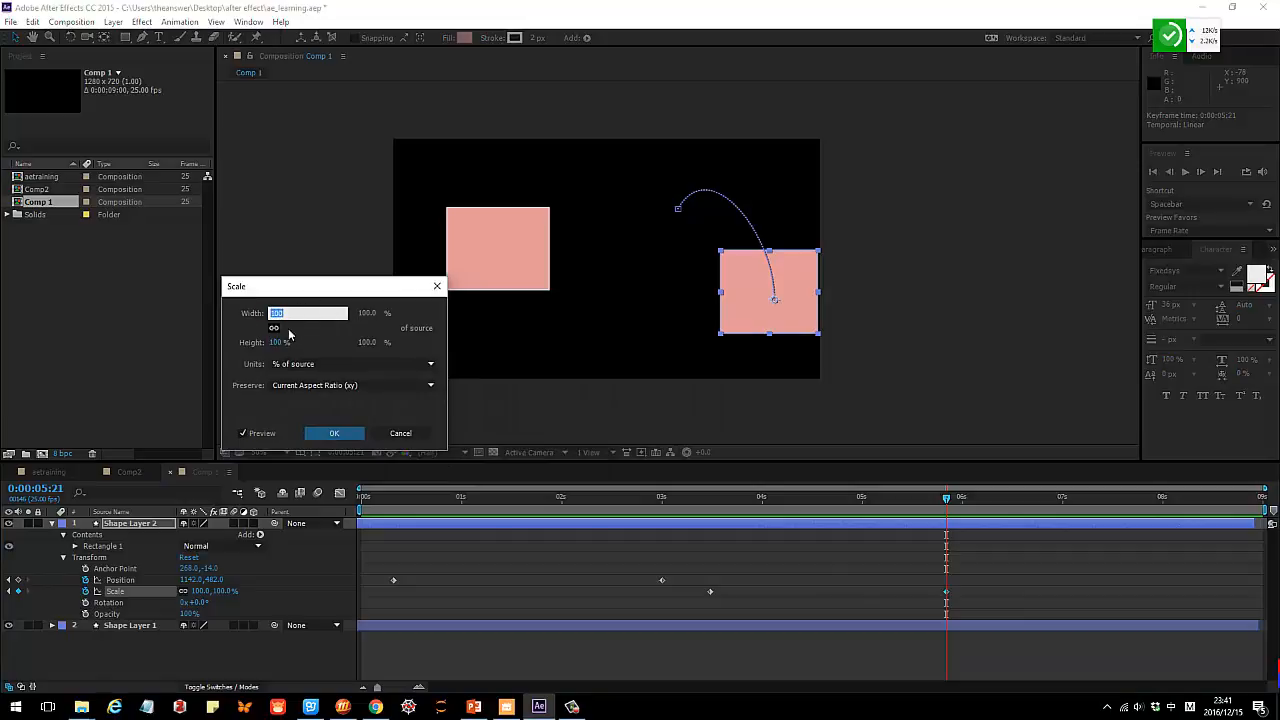
pyautogui.moveTo(282, 342)
pyautogui.mouseDown()
pyautogui.moveTo(325, 346)
pyautogui.moveTo(252, 345)
pyautogui.moveTo(300, 345)
pyautogui.moveTo(264, 351)
pyautogui.mouseUp()
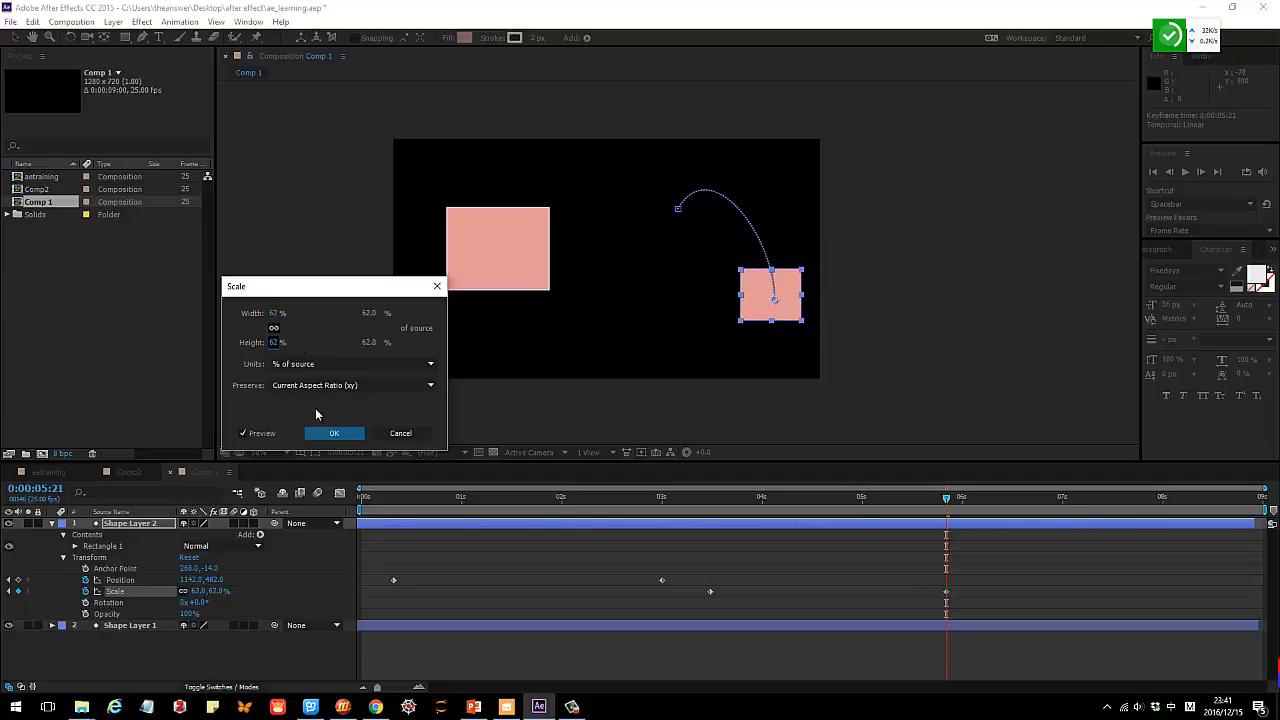
pyautogui.click(334, 433)
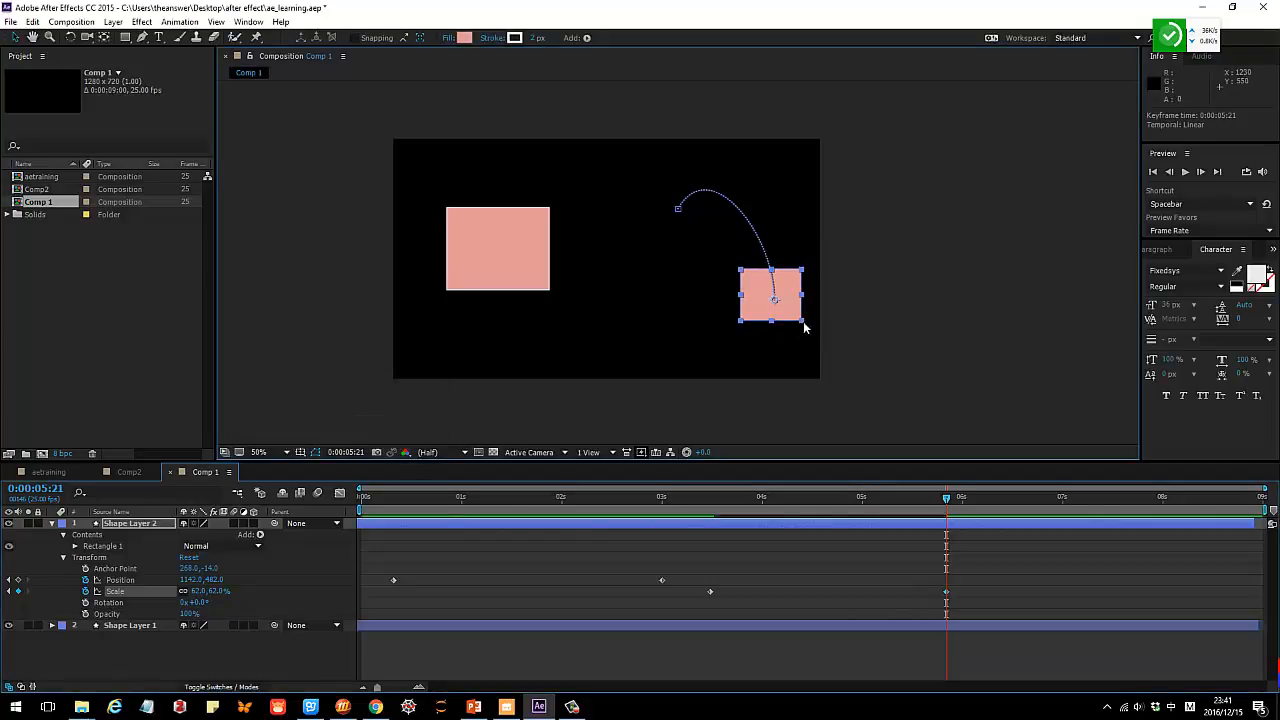
# Shrink the rectangle at 0:00:05:21 to about 42% width and 50% height, and preview the animation from near the first Position keyframe.
pyautogui.moveTo(803, 323)
pyautogui.mouseDown()
pyautogui.moveTo(797, 311)
pyautogui.moveTo(789, 334)
pyautogui.moveTo(792, 317)
pyautogui.mouseUp()
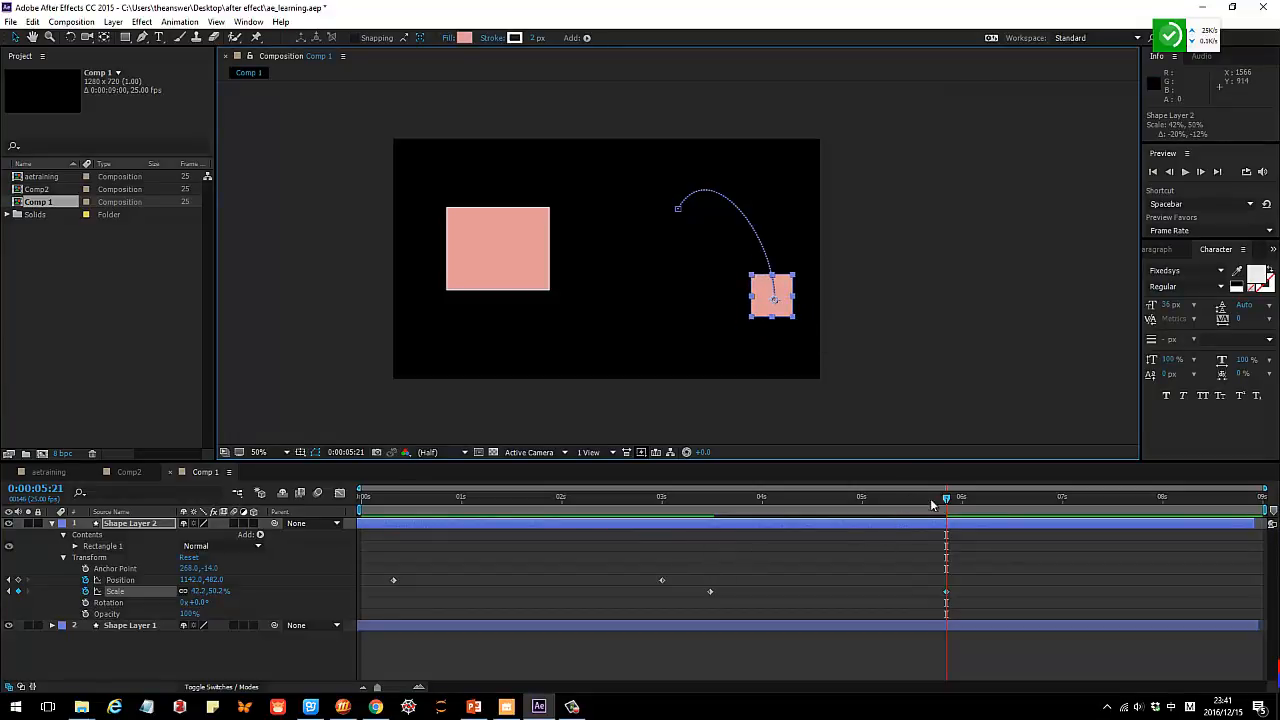
pyautogui.moveTo(946, 496); pyautogui.dragTo(389, 511)
pyautogui.press('space')
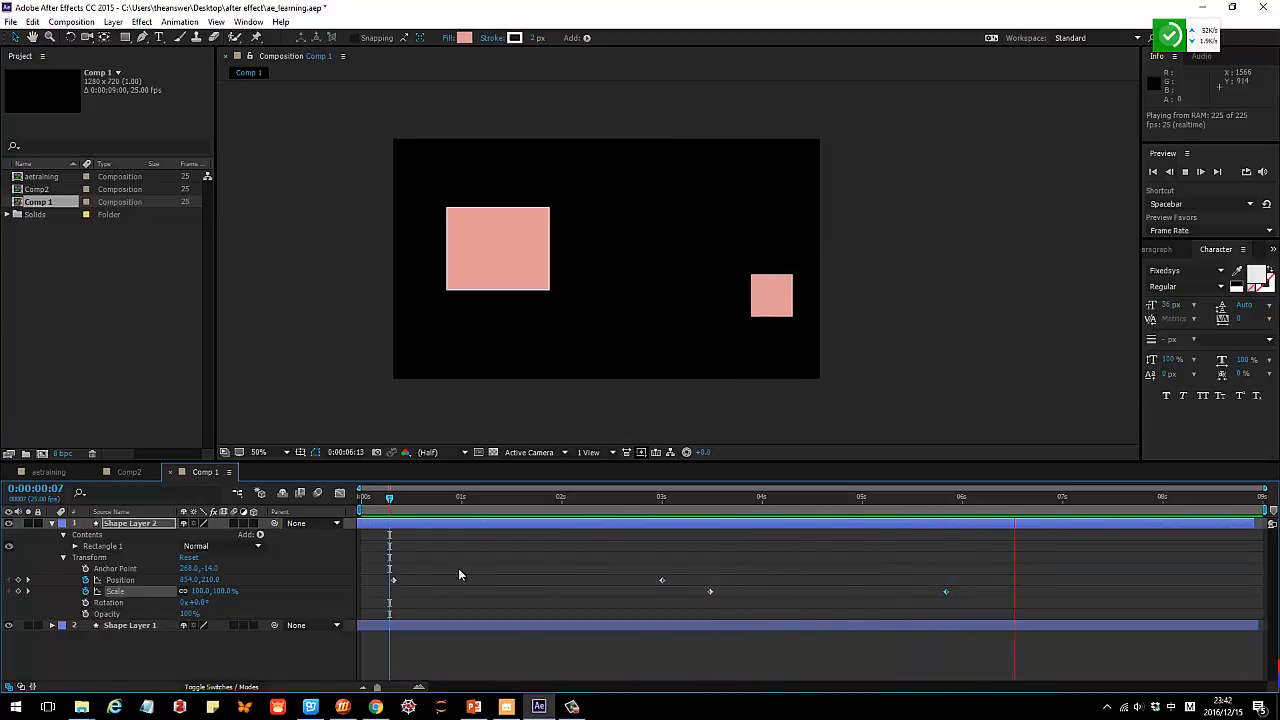
# Set Rotation keyframes on Shape Layer 2 at 0:00:01:17 and 0:00:07:04.
pyautogui.click(131, 603)
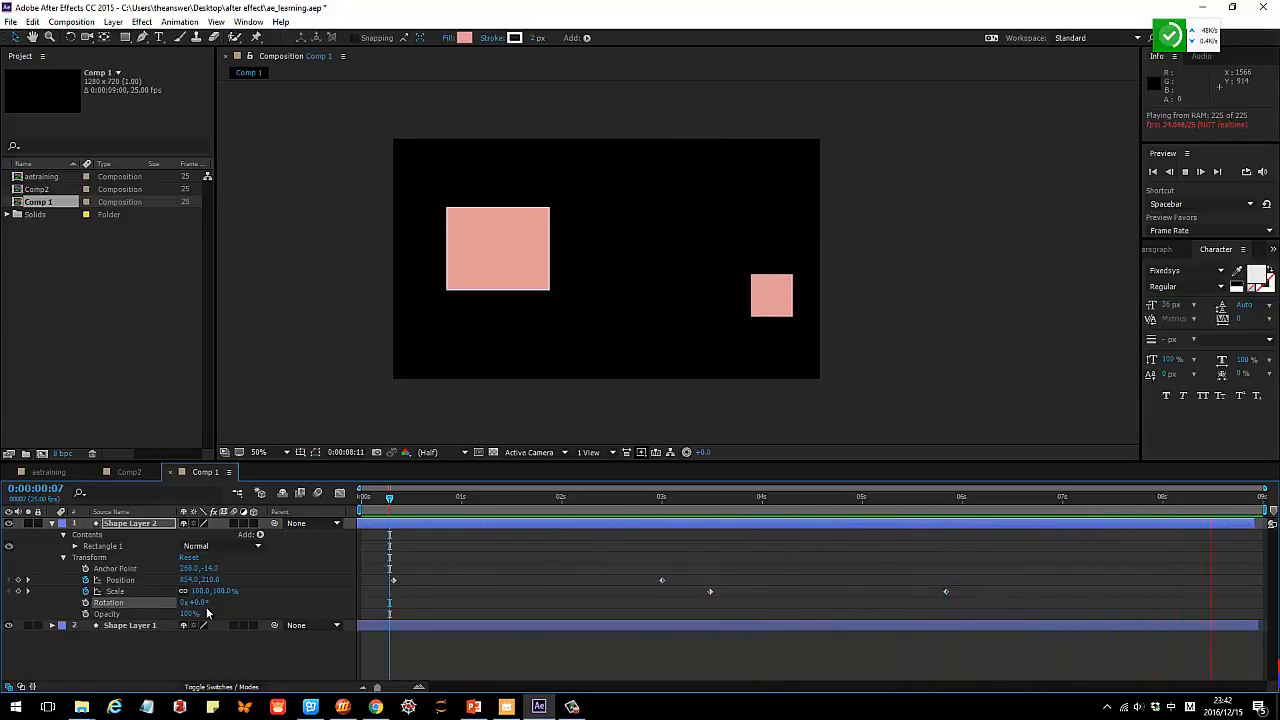
pyautogui.press('space')
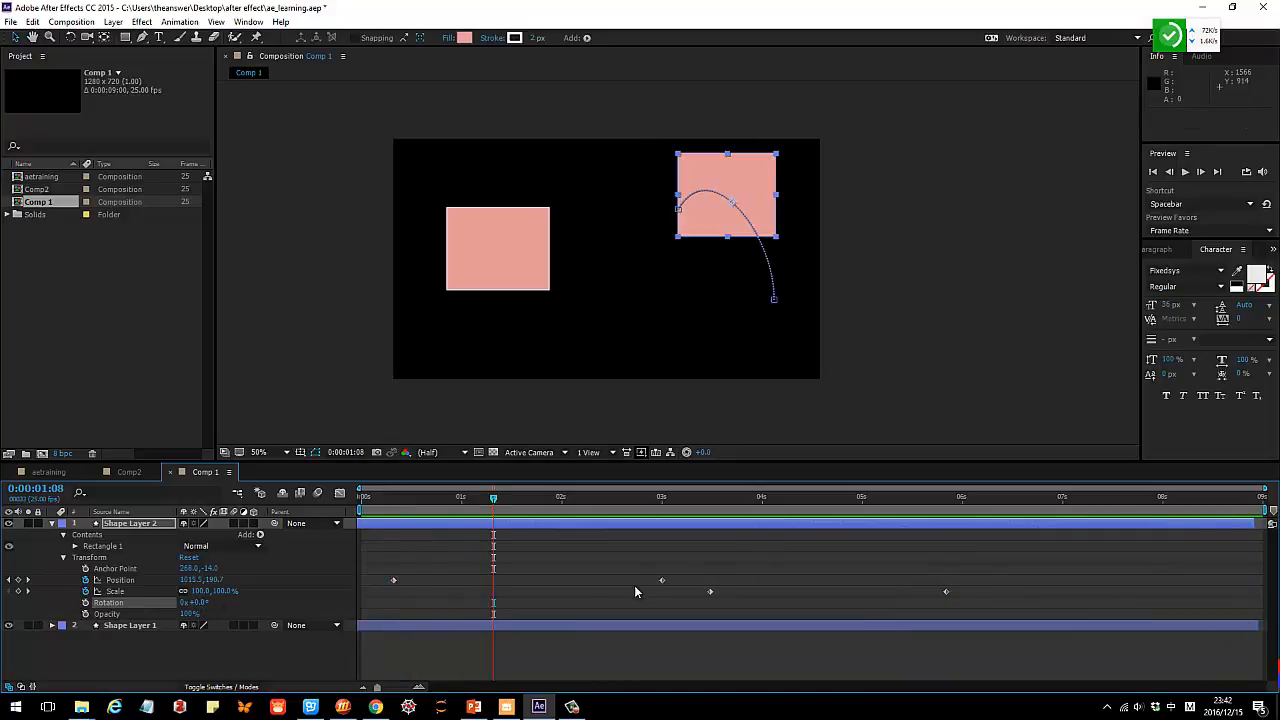
pyautogui.moveTo(492, 499); pyautogui.dragTo(401, 499)
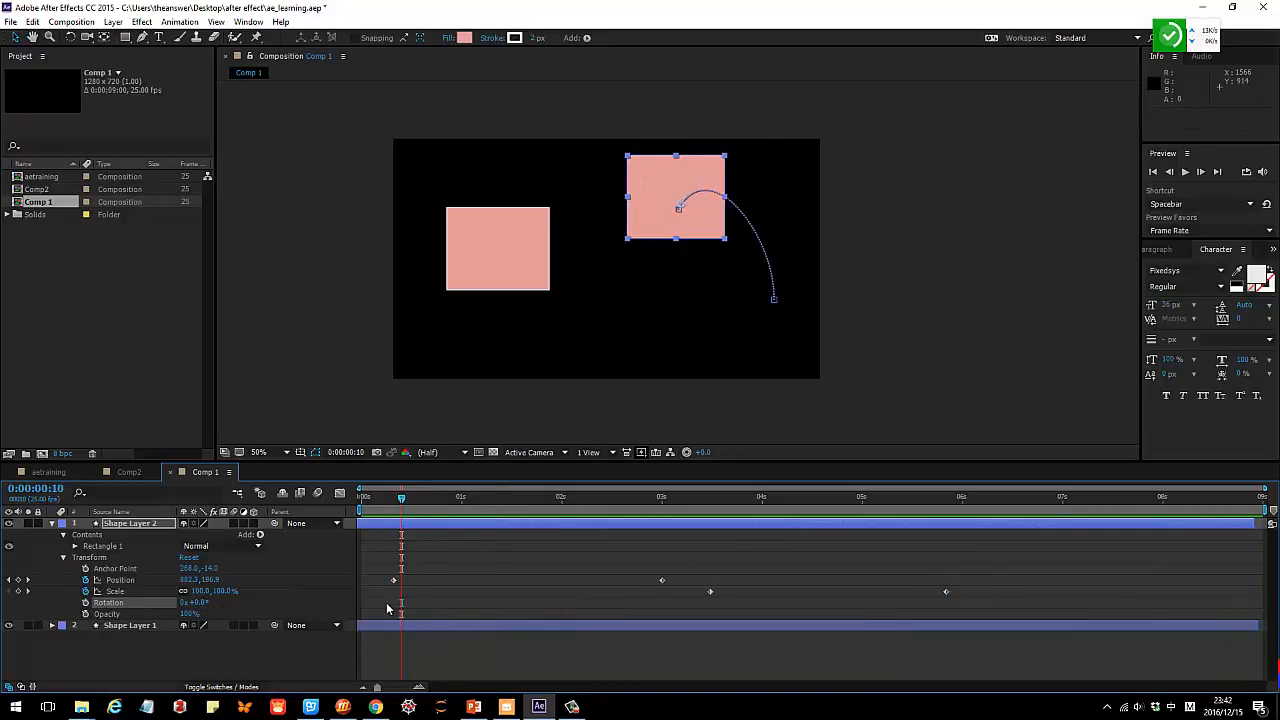
pyautogui.click(386, 608)
pyautogui.press('space')
pyautogui.press('space')
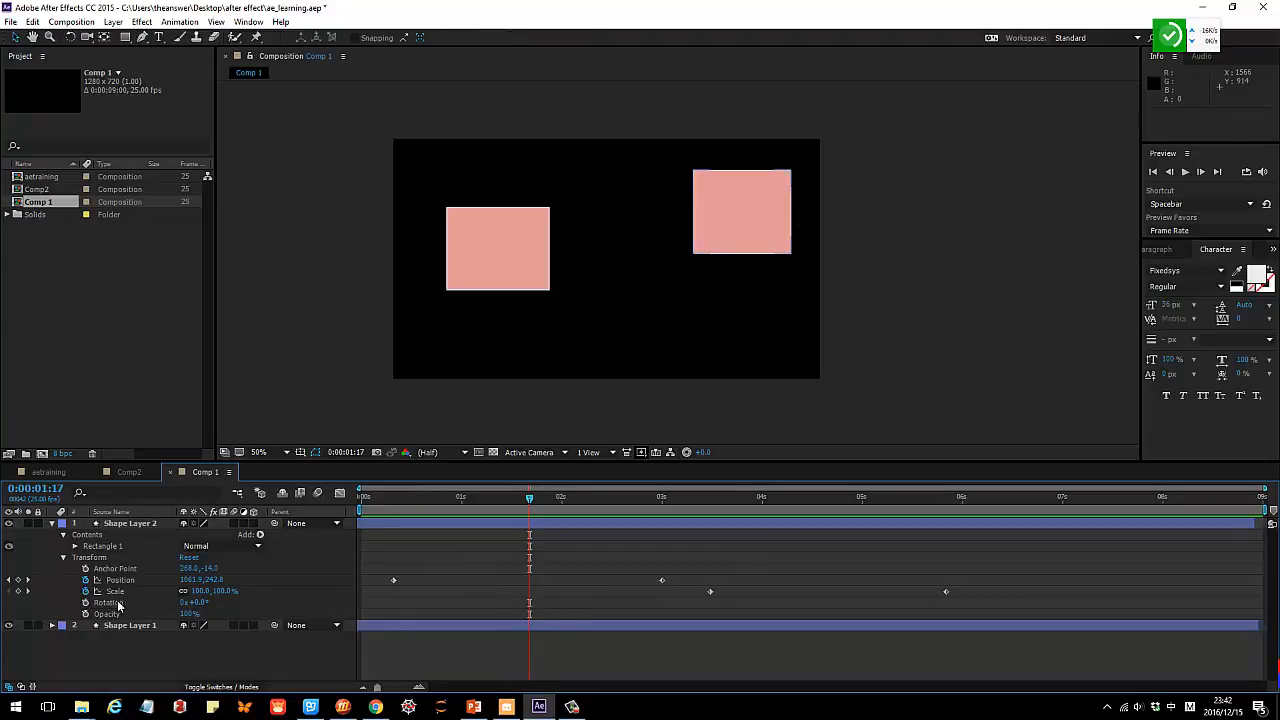
pyautogui.click(85, 602)
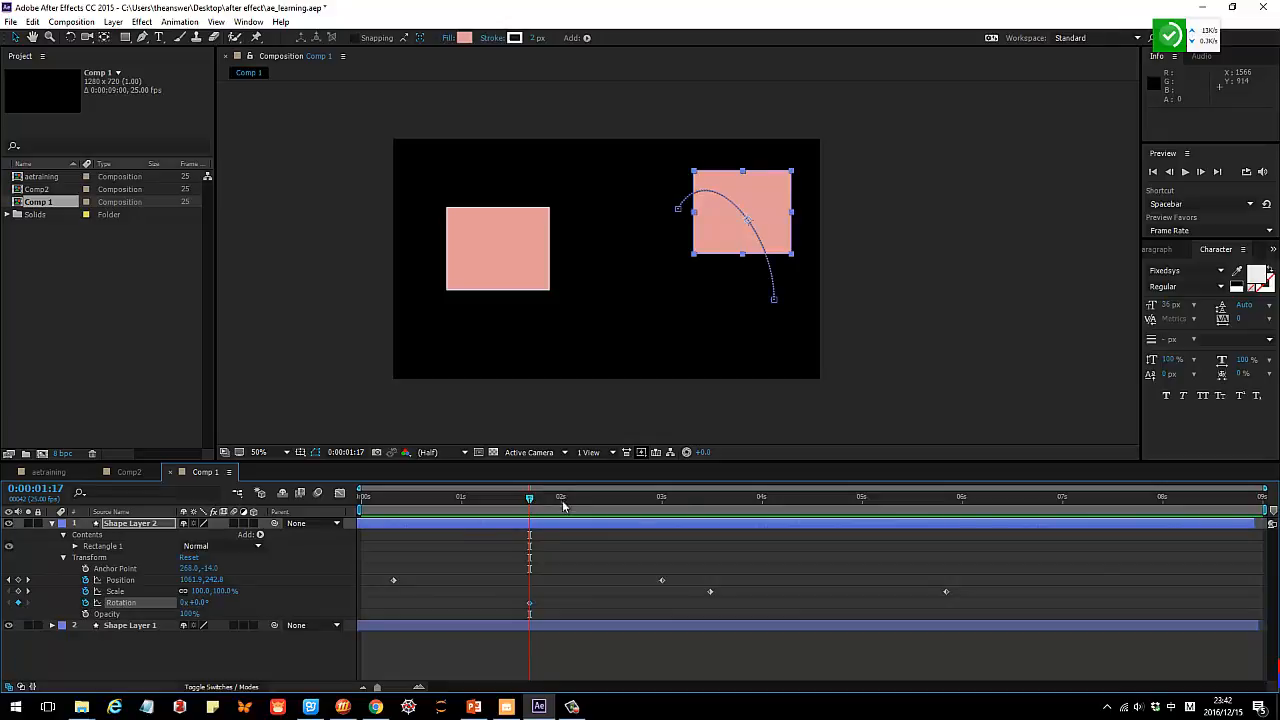
pyautogui.moveTo(563, 507); pyautogui.dragTo(1080, 526)
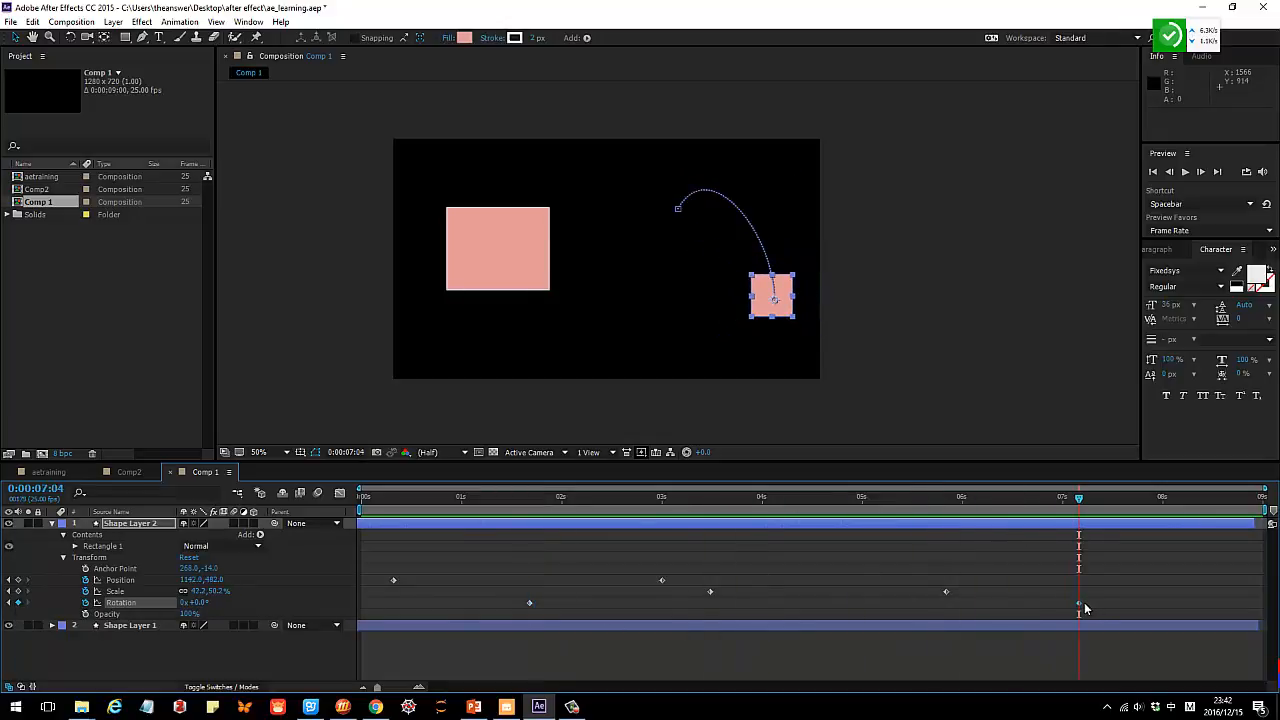
# Set the Rotation keyframe at 0:00:07:04 to 10 revolutions plus 10 degrees, and preview the spinning rectangle.
pyautogui.doubleClick(1079, 603)
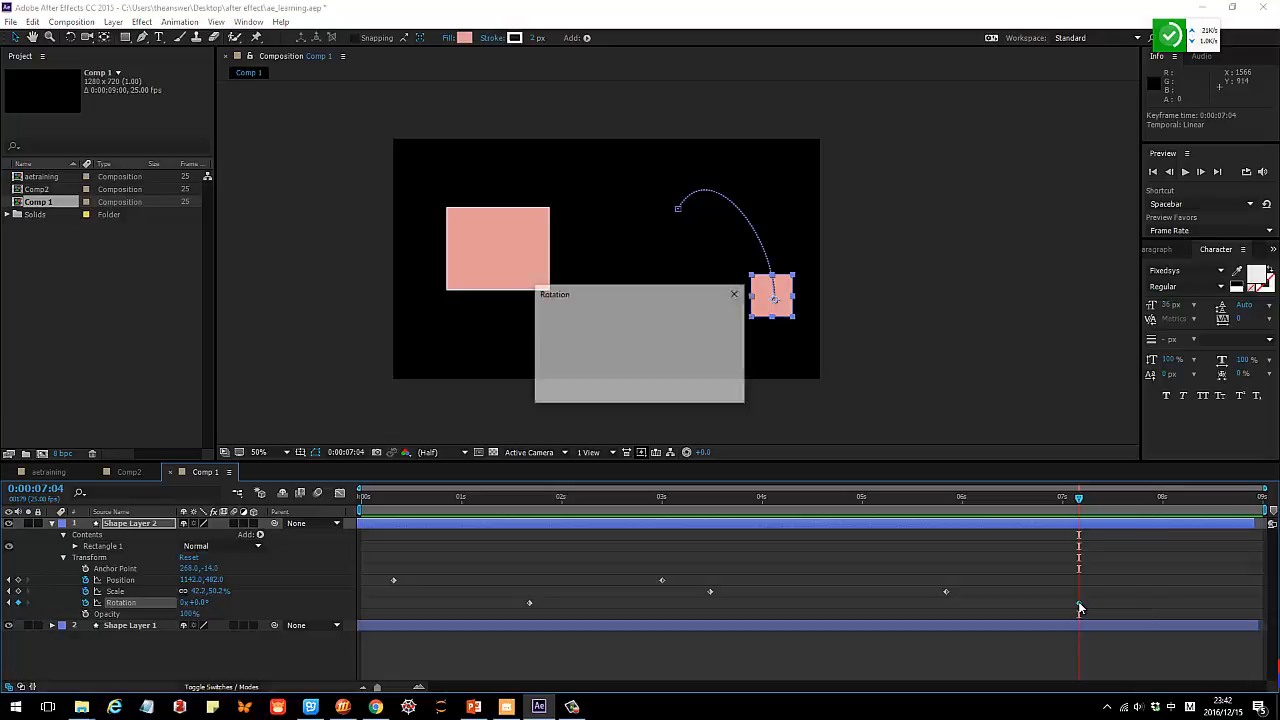
pyautogui.moveTo(589, 294); pyautogui.dragTo(293, 306)
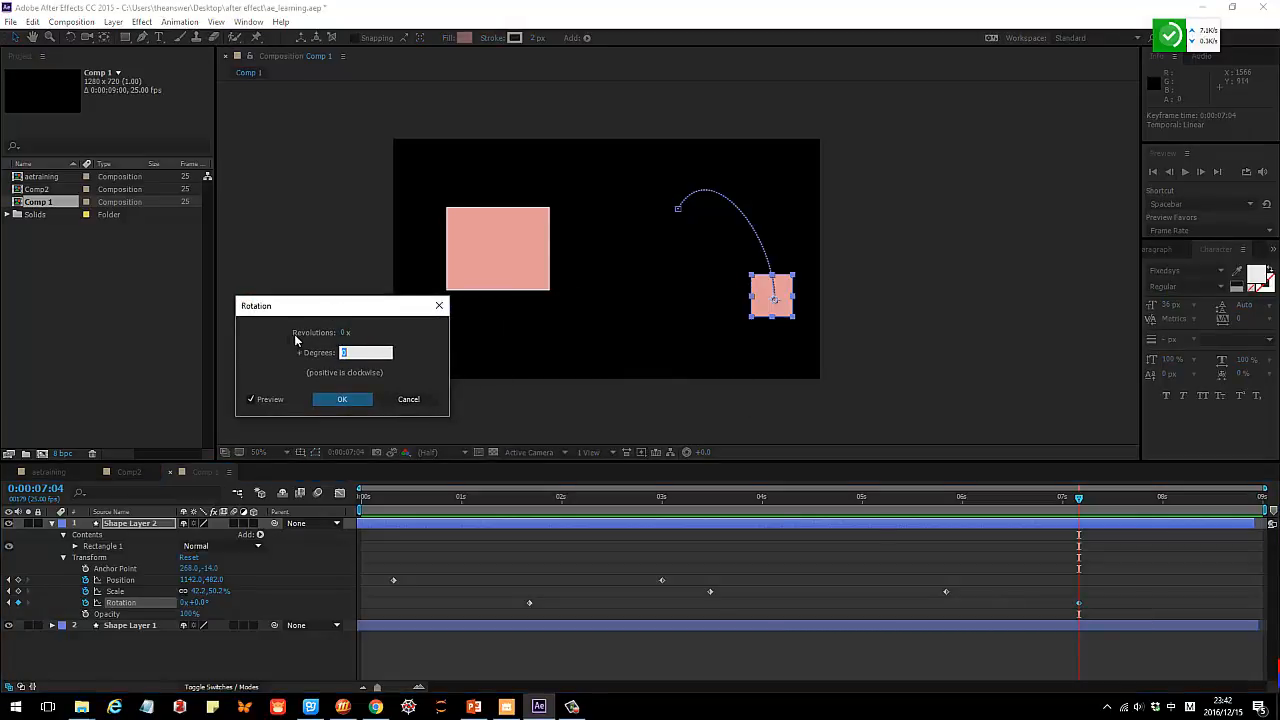
pyautogui.click(342, 333)
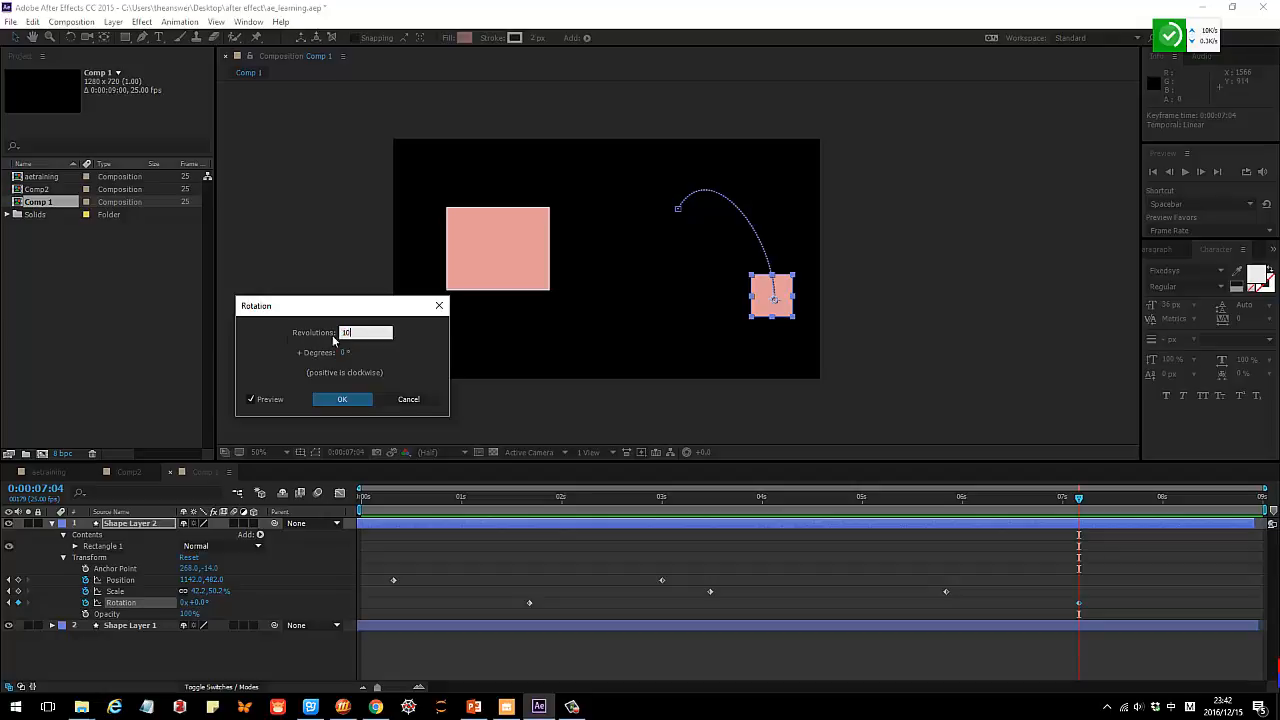
pyautogui.write('10')
pyautogui.press('Return')
pyautogui.click(345, 352)
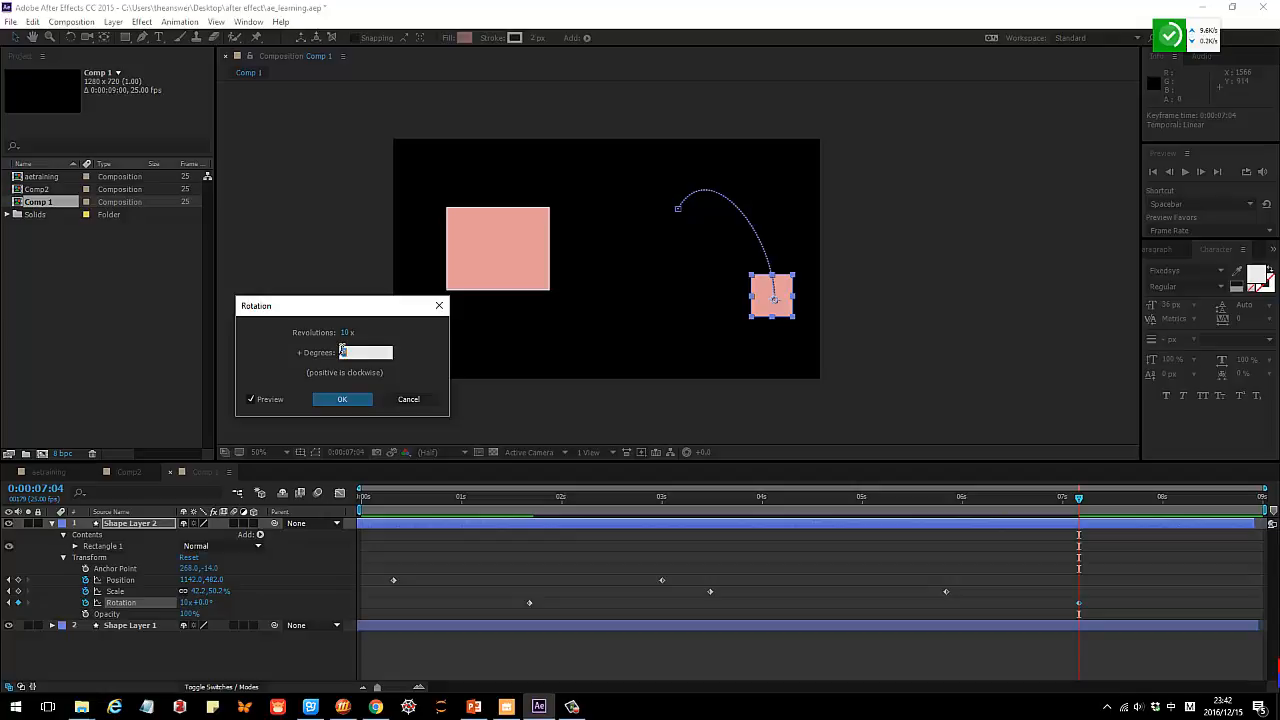
pyautogui.write('10')
pyautogui.moveTo(343, 303); pyautogui.dragTo(329, 303)
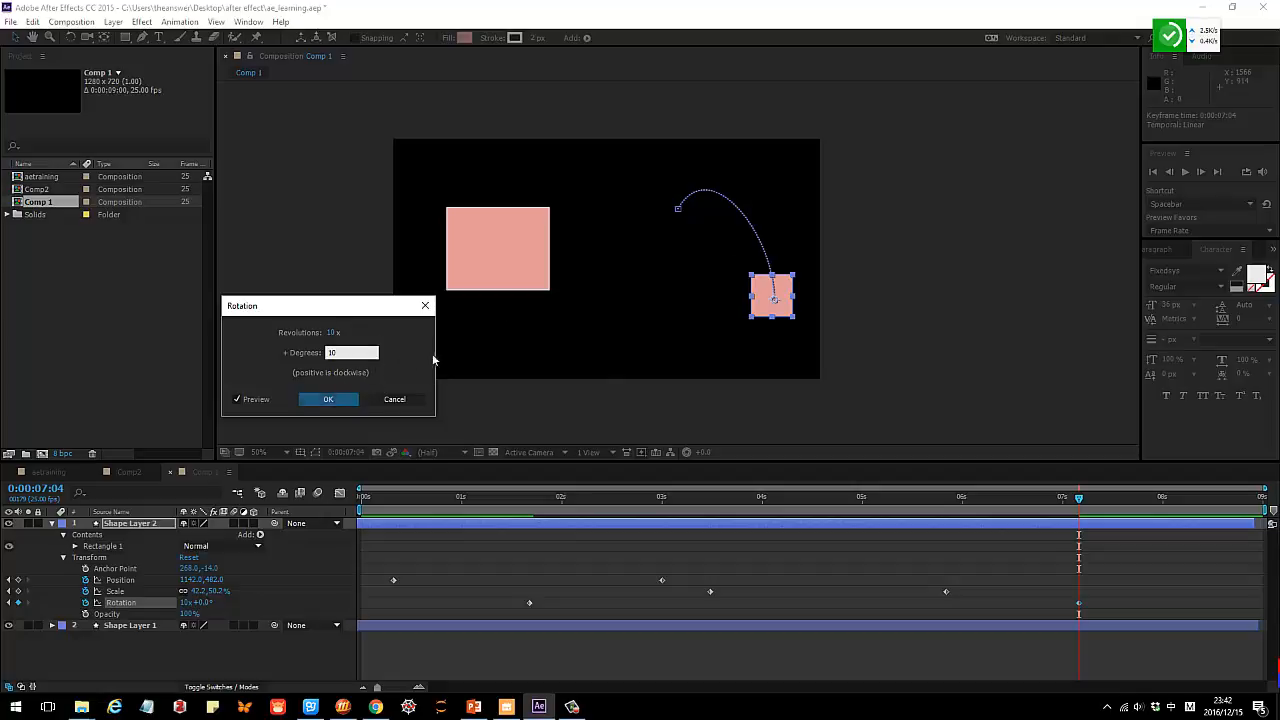
pyautogui.click(324, 400)
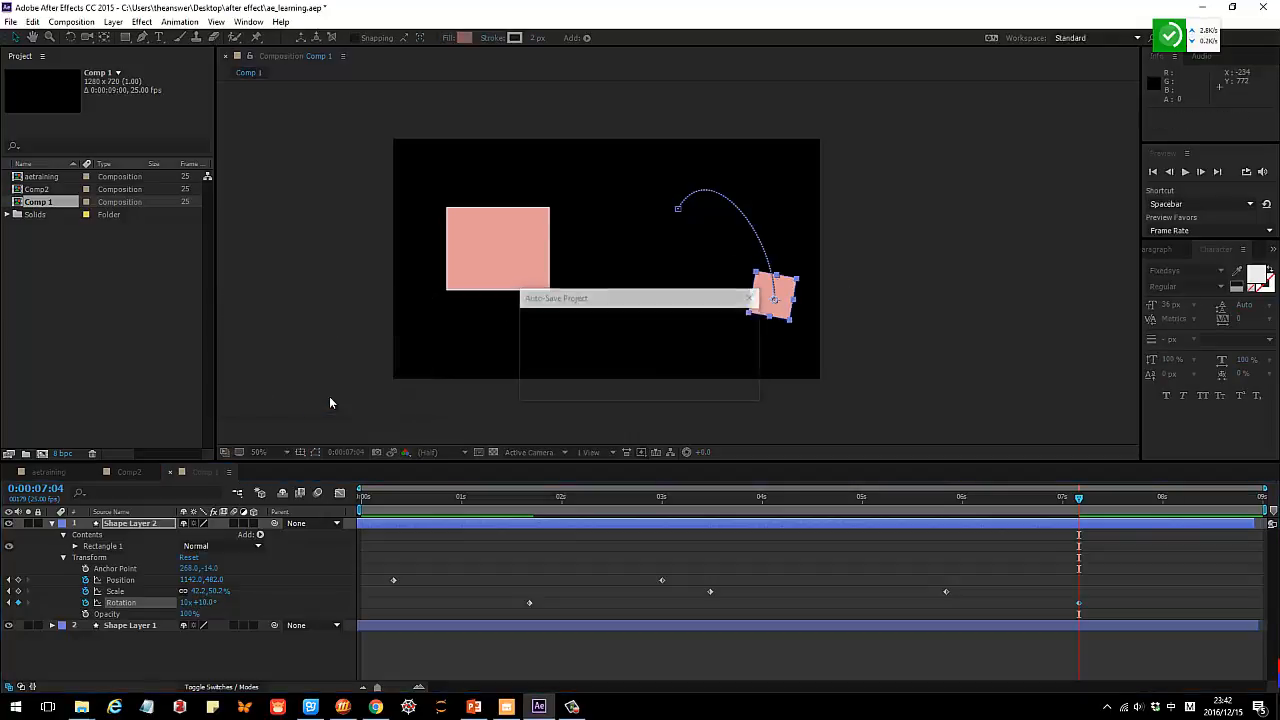
pyautogui.press('space')
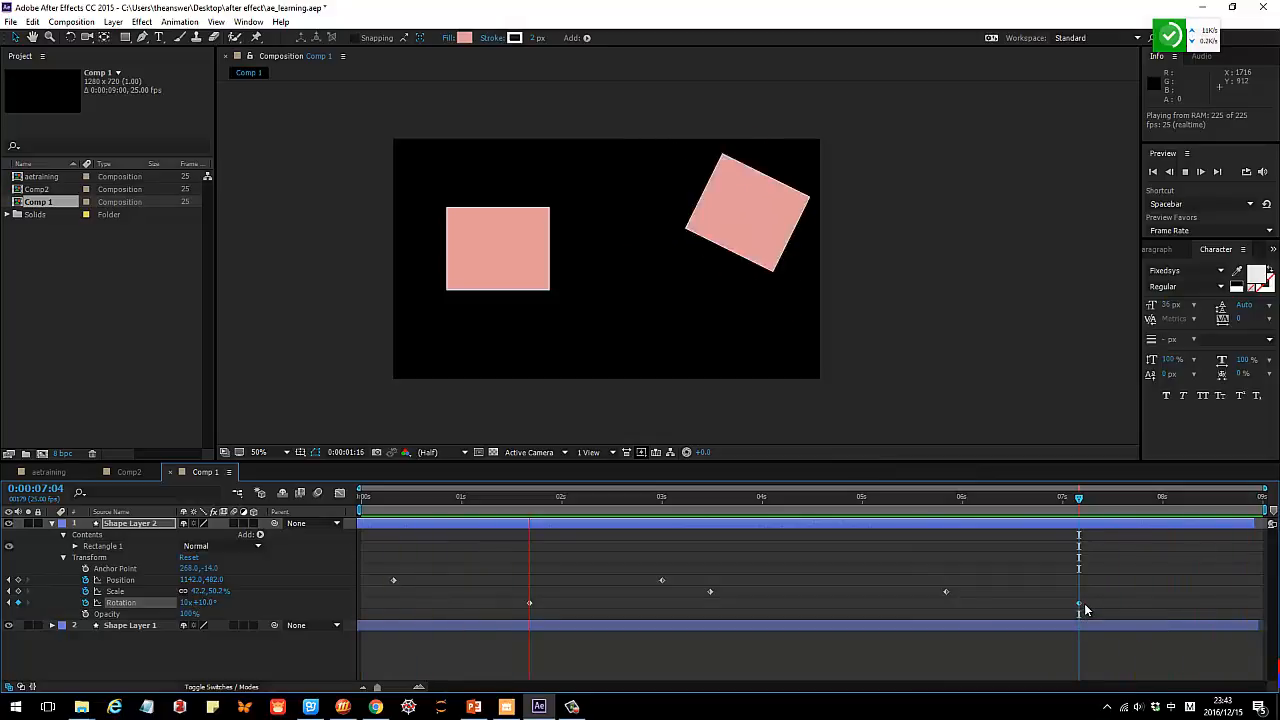
pyautogui.press('space')
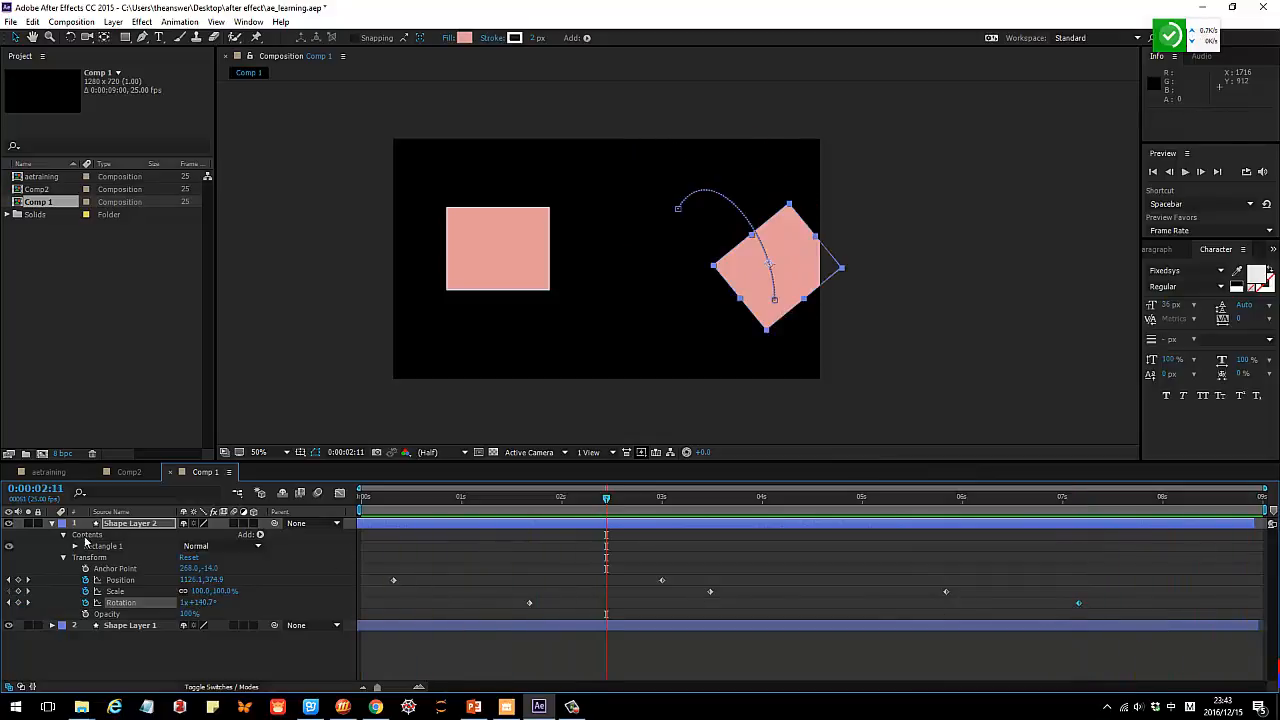
# Collapse Shape Layer 2's Contents and Transform groups, and reveal Shape Layer 1's Transform properties with the current time at 0:00:00:09.
pyautogui.click(64, 536)
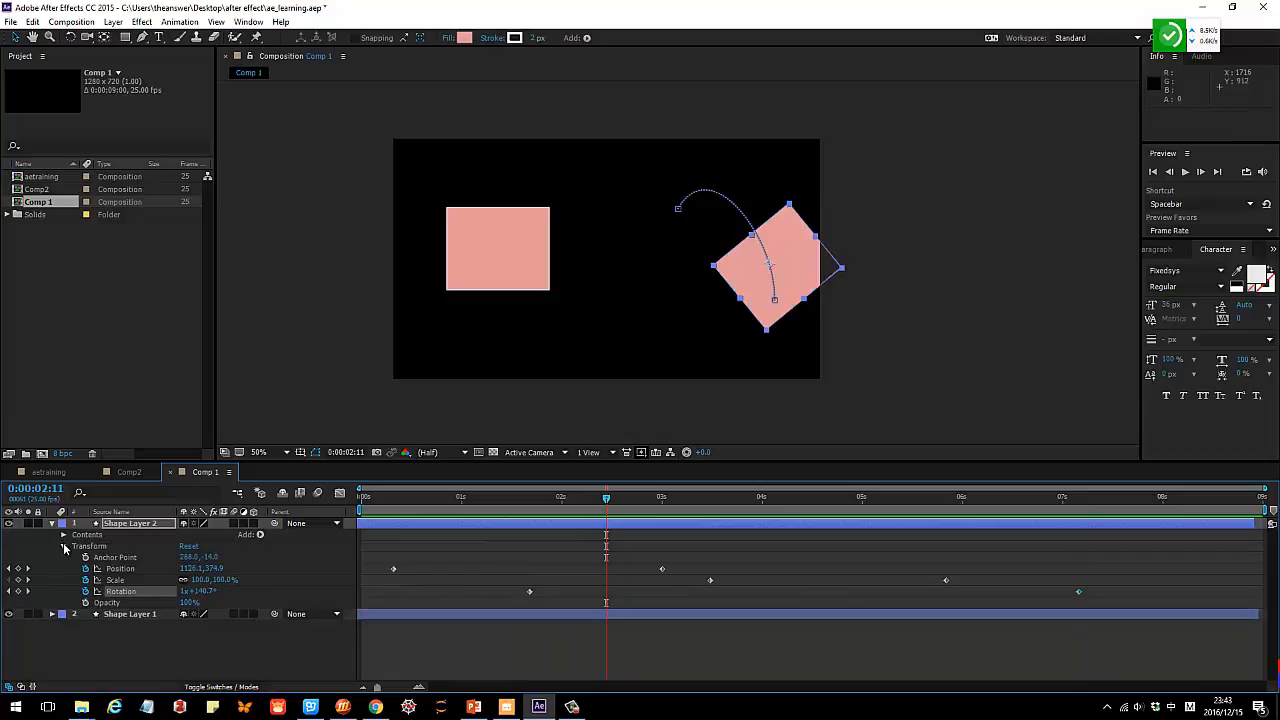
pyautogui.click(64, 548)
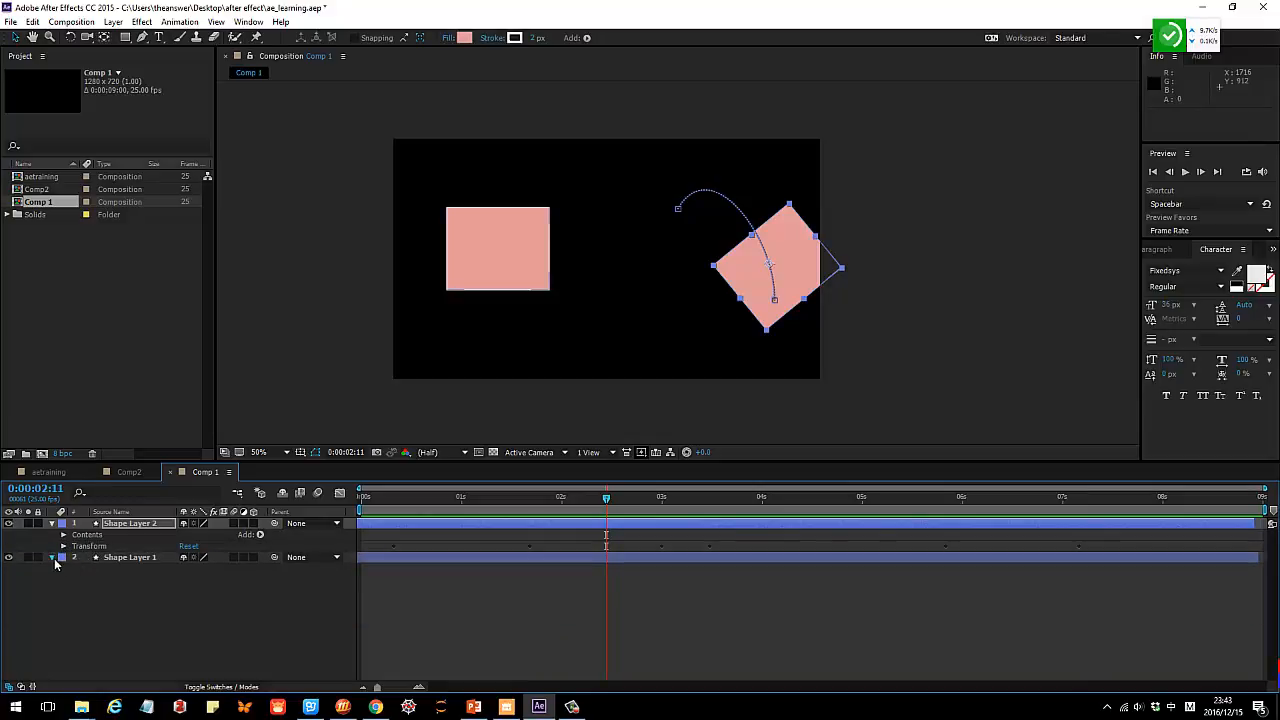
pyautogui.click(52, 557)
pyautogui.click(450, 565)
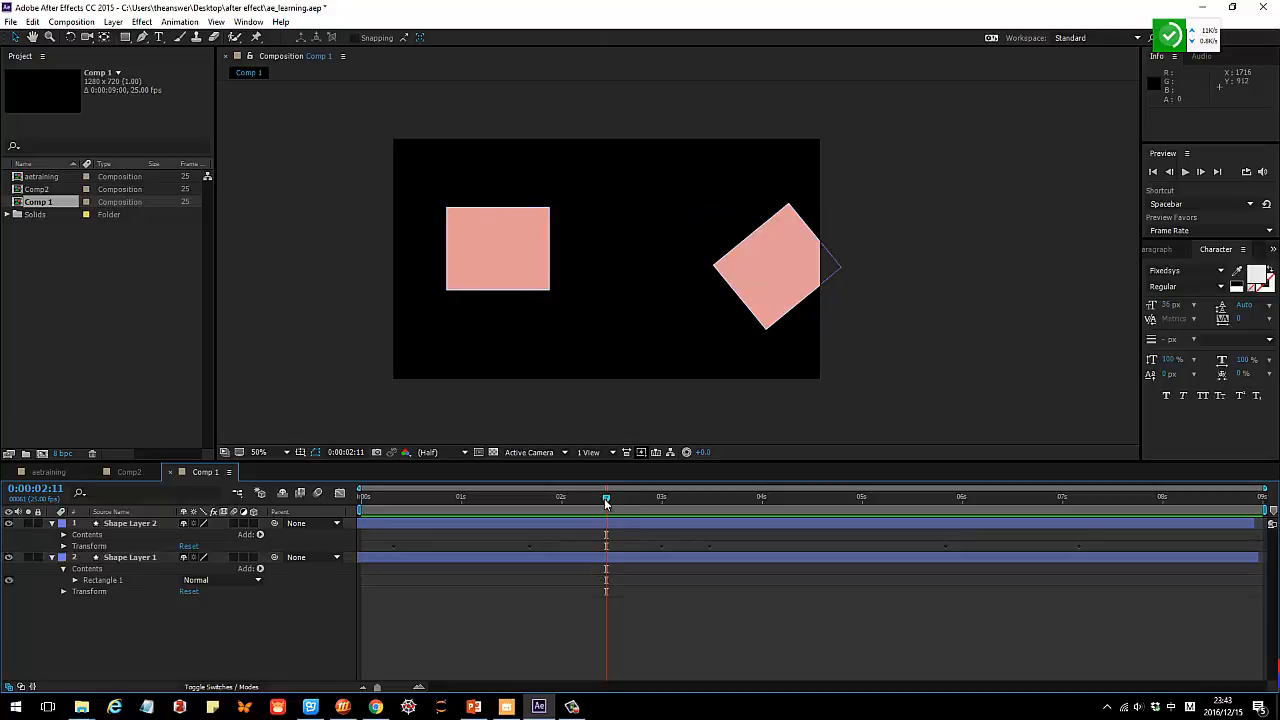
pyautogui.moveTo(605, 503); pyautogui.dragTo(397, 503)
pyautogui.click(93, 581)
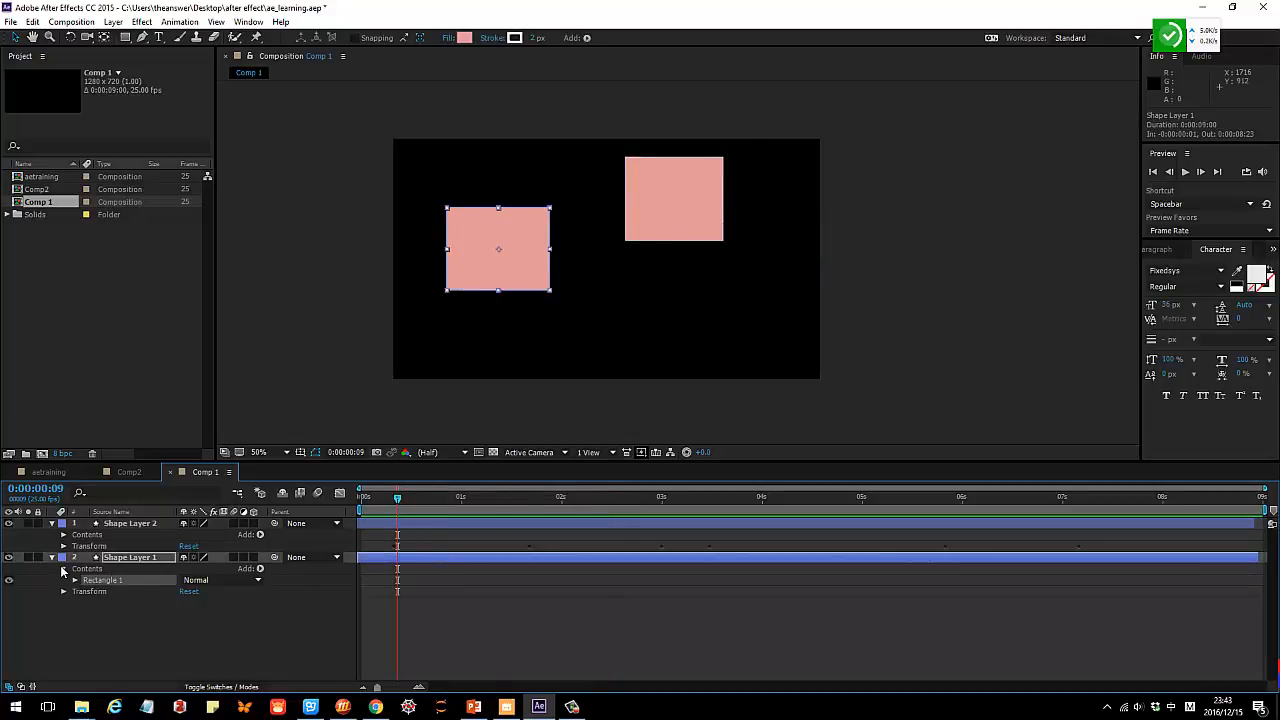
pyautogui.click(63, 568)
pyautogui.click(64, 580)
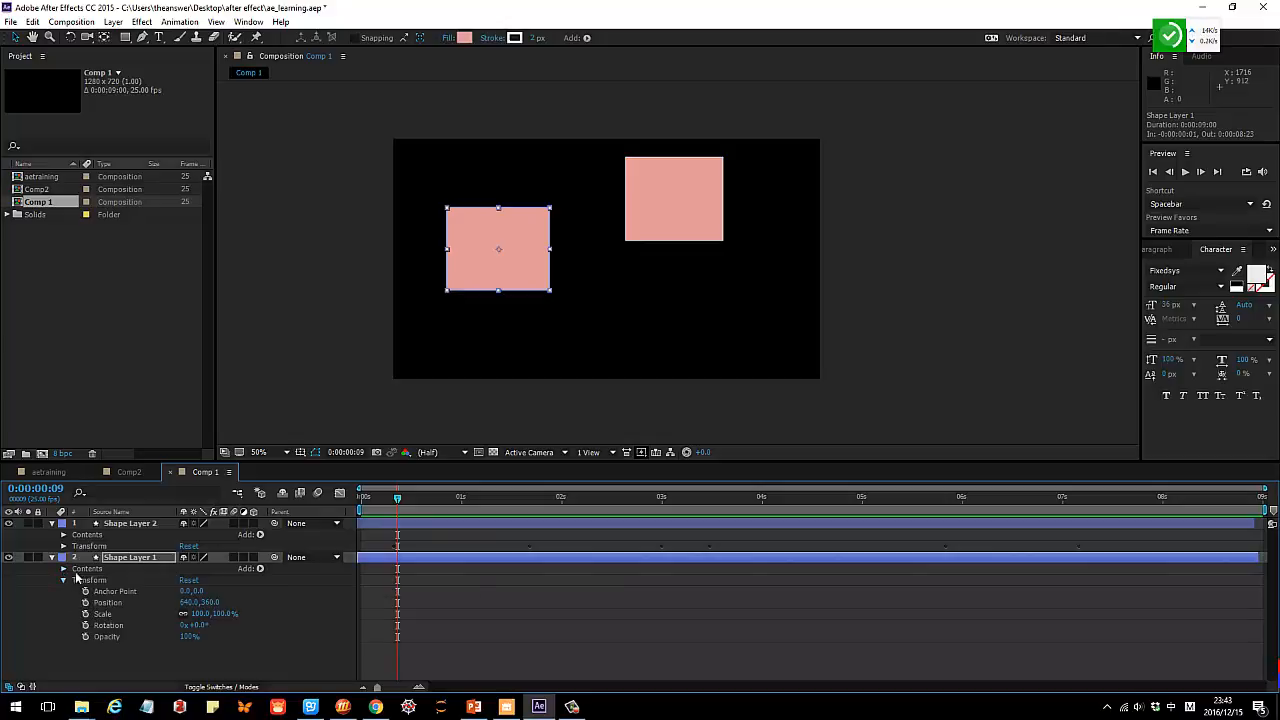
# Set Opacity keyframes on Shape Layer 1 at 0:00:00:09 and 0:00:03:00.
pyautogui.click(129, 616)
pyautogui.click(130, 626)
pyautogui.click(126, 637)
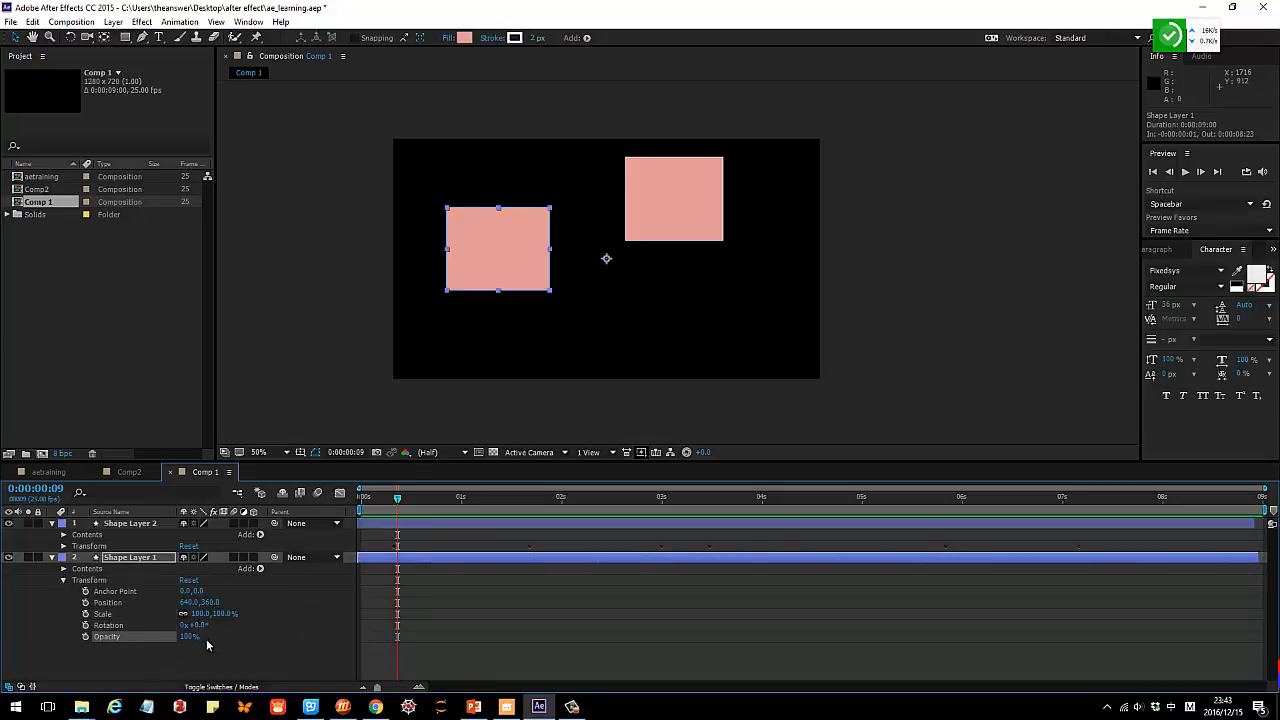
pyautogui.click(85, 637)
pyautogui.moveTo(398, 498); pyautogui.dragTo(662, 500)
pyautogui.click(664, 638)
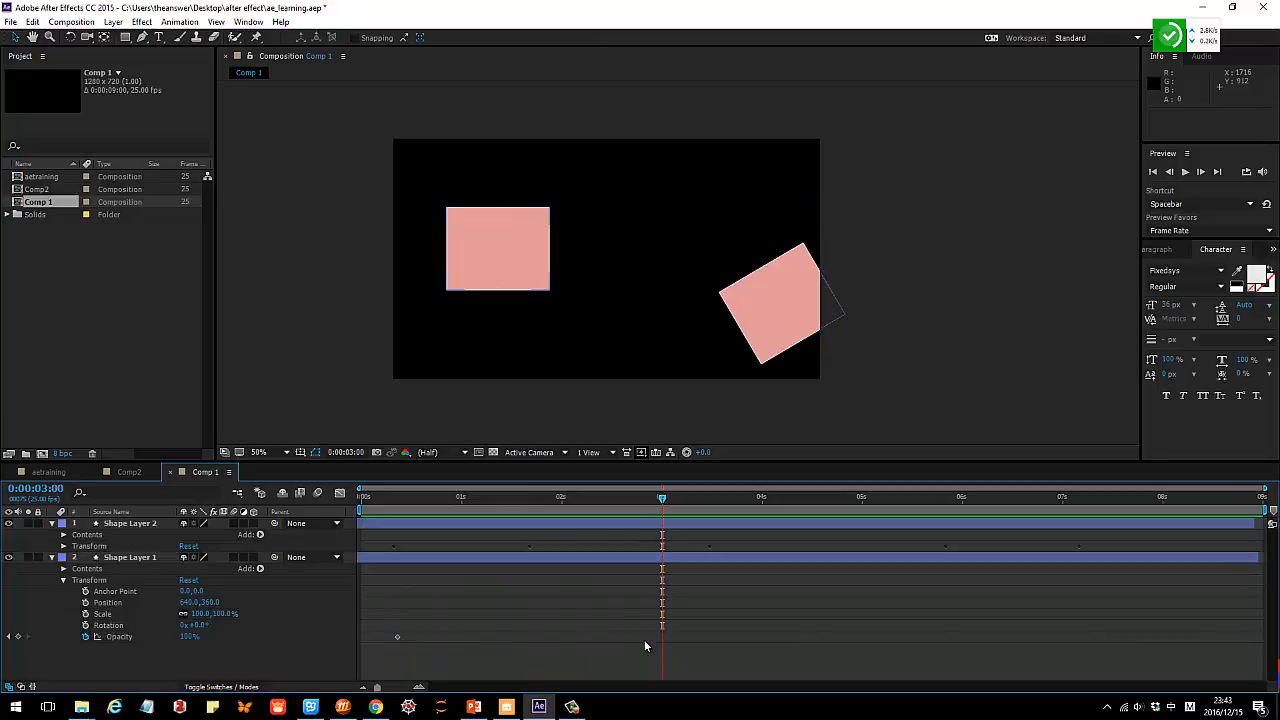
pyautogui.click(17, 637)
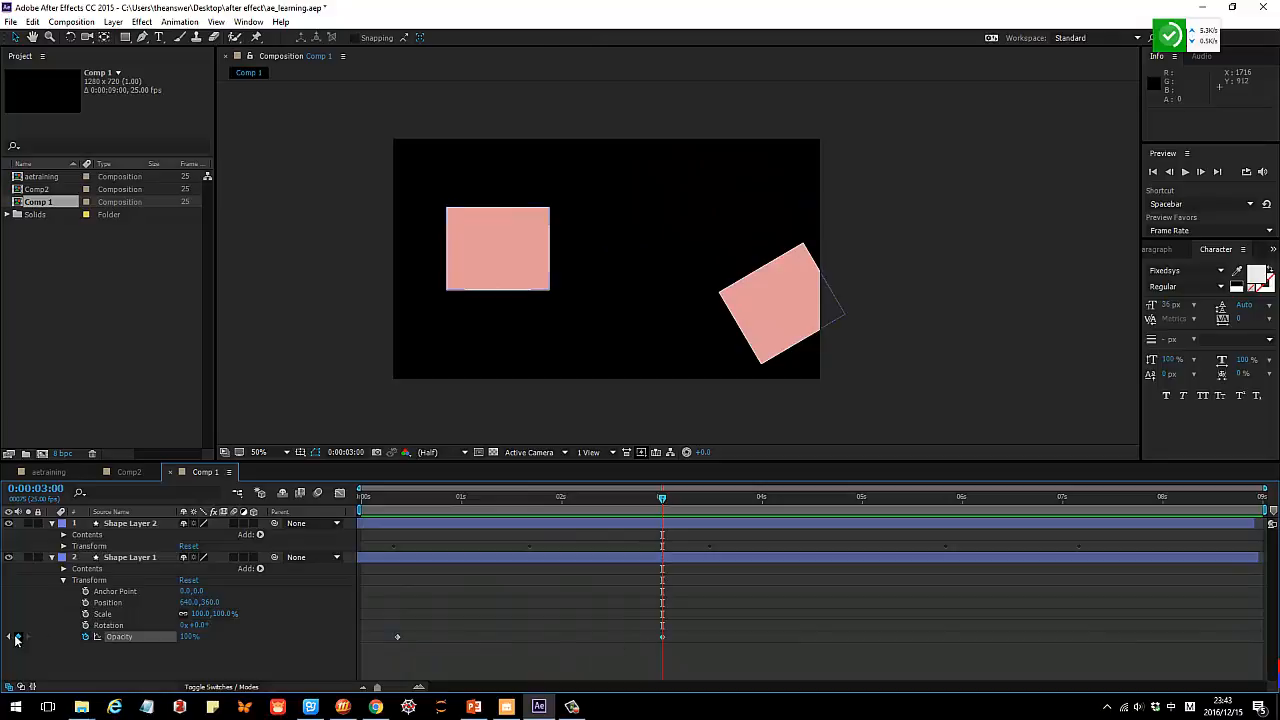
# Set Shape Layer 1's Opacity keyframe at 0:00:03:00 to 0%.
pyautogui.doubleClick(662, 637)
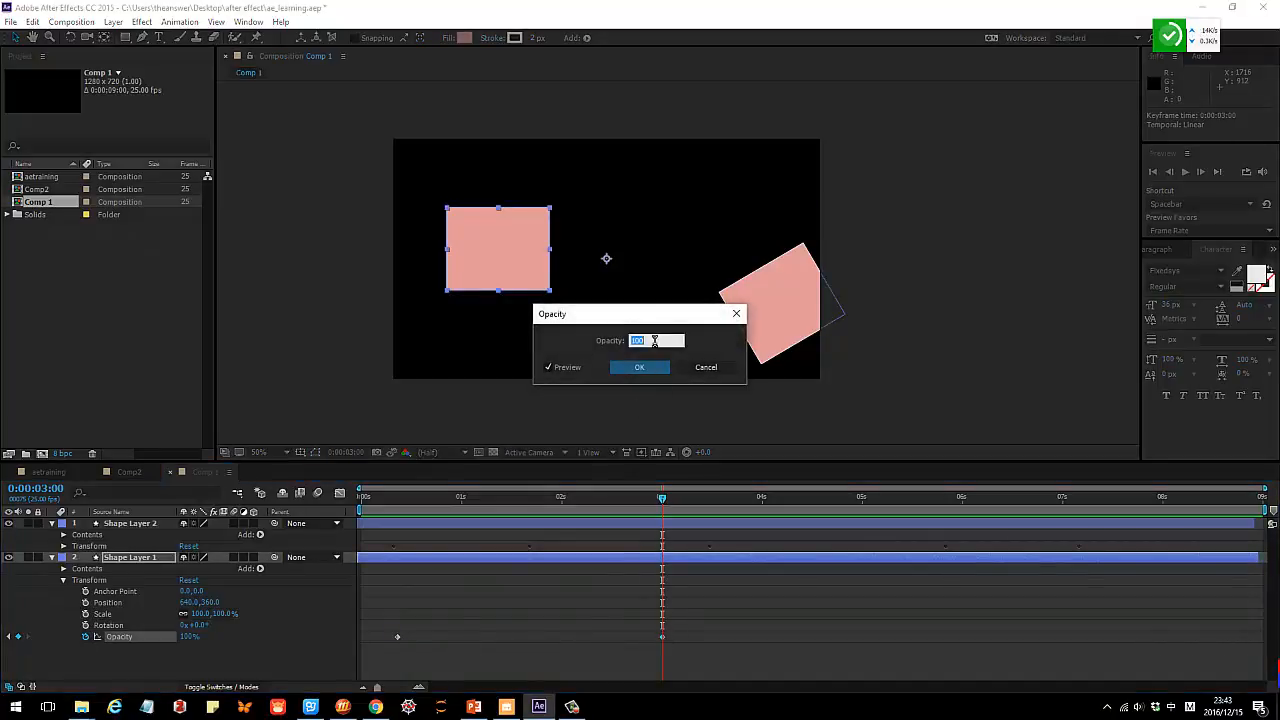
pyautogui.write('0')
pyautogui.click(648, 367)
pyautogui.click(658, 497)
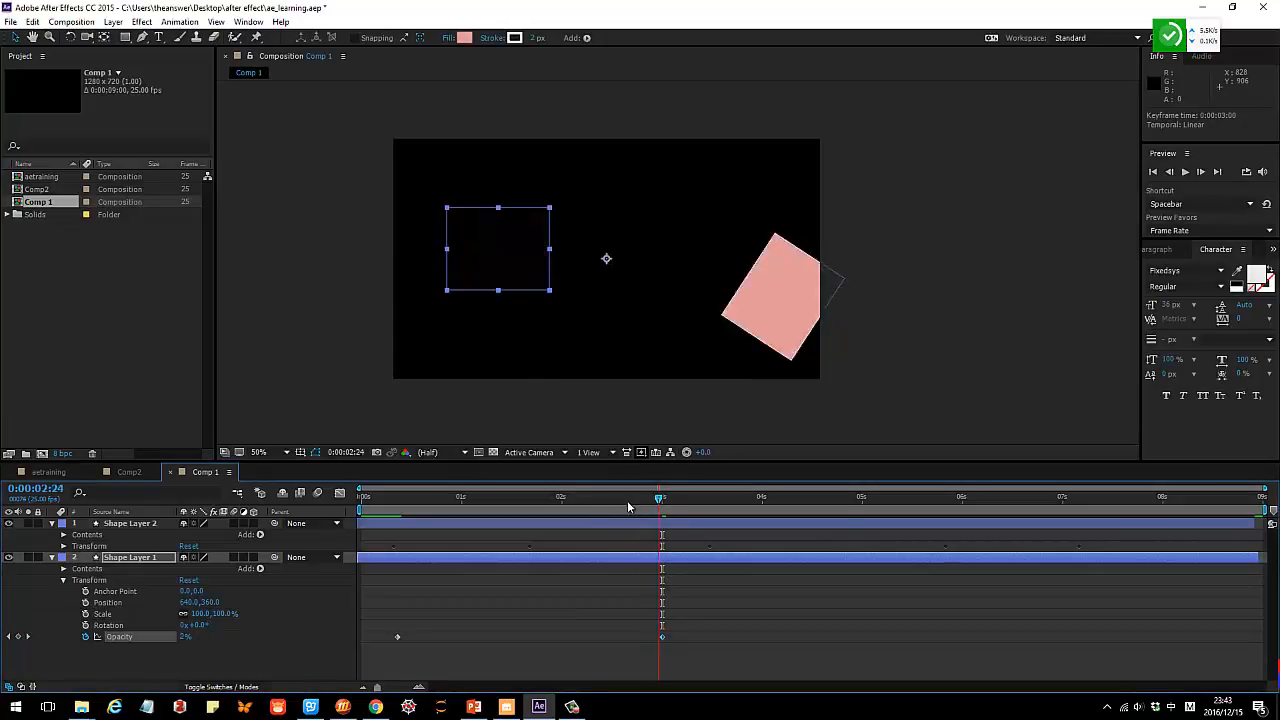
# Add an Opacity keyframe of 100% on Shape Layer 1 at 0:00:05:14, and scrub through the fade.
pyautogui.moveTo(628, 507); pyautogui.dragTo(918, 634)
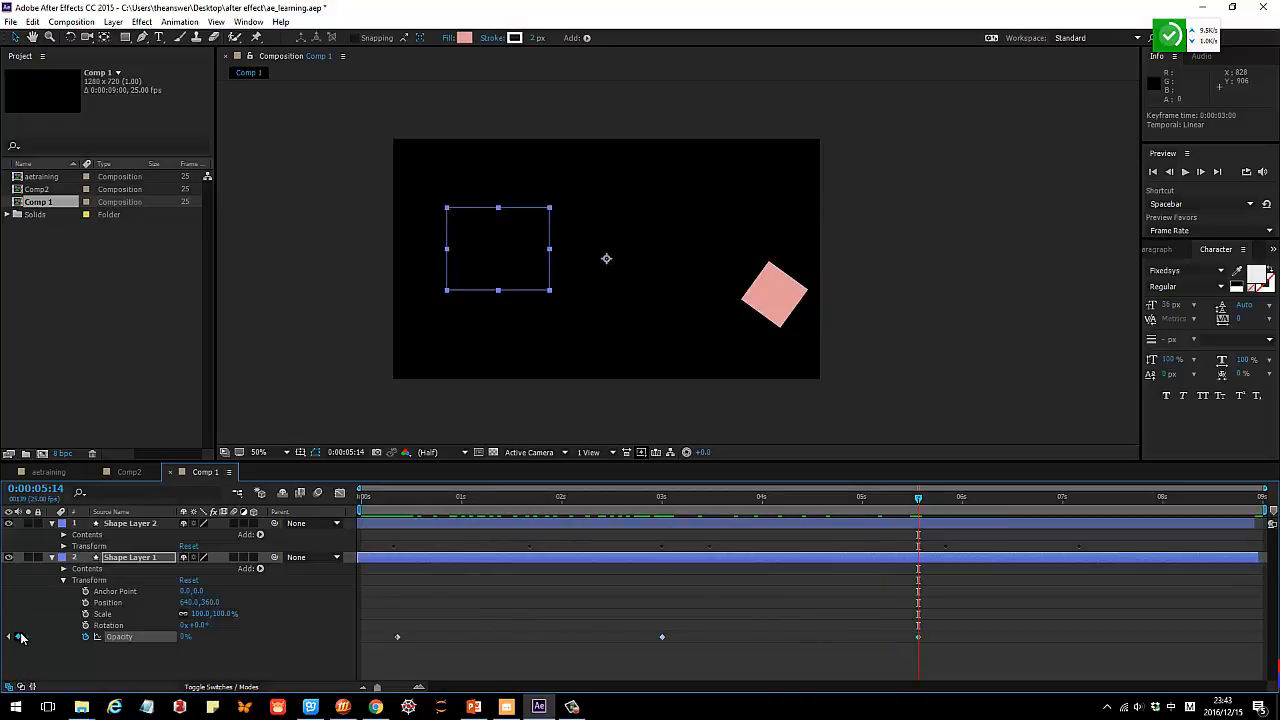
pyautogui.doubleClick(918, 637)
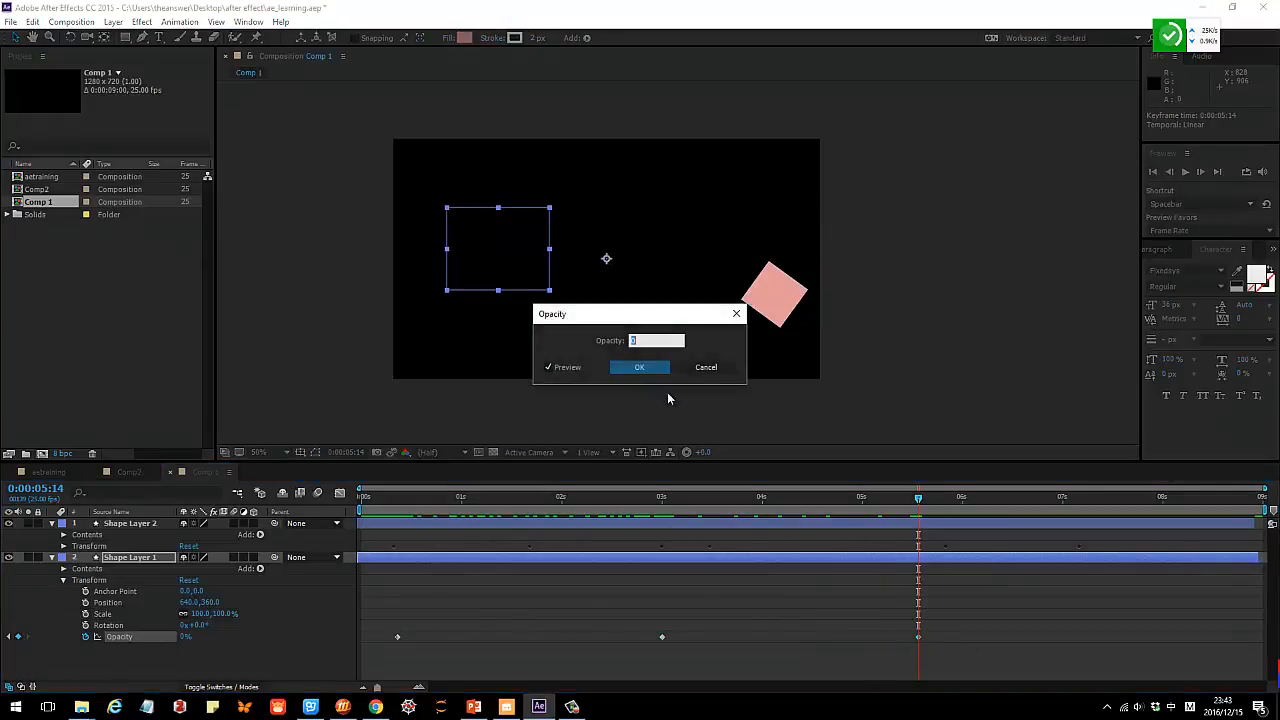
pyautogui.write('100')
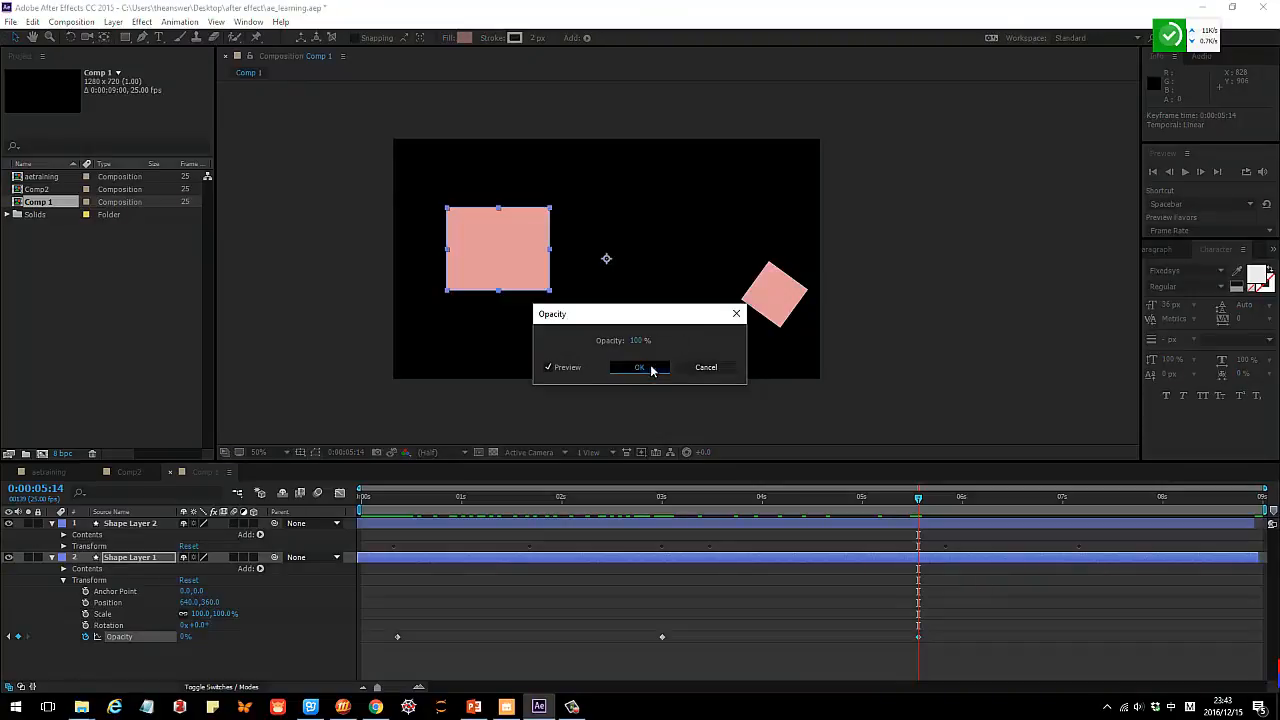
pyautogui.click(645, 367)
pyautogui.moveTo(920, 503); pyautogui.dragTo(922, 552)
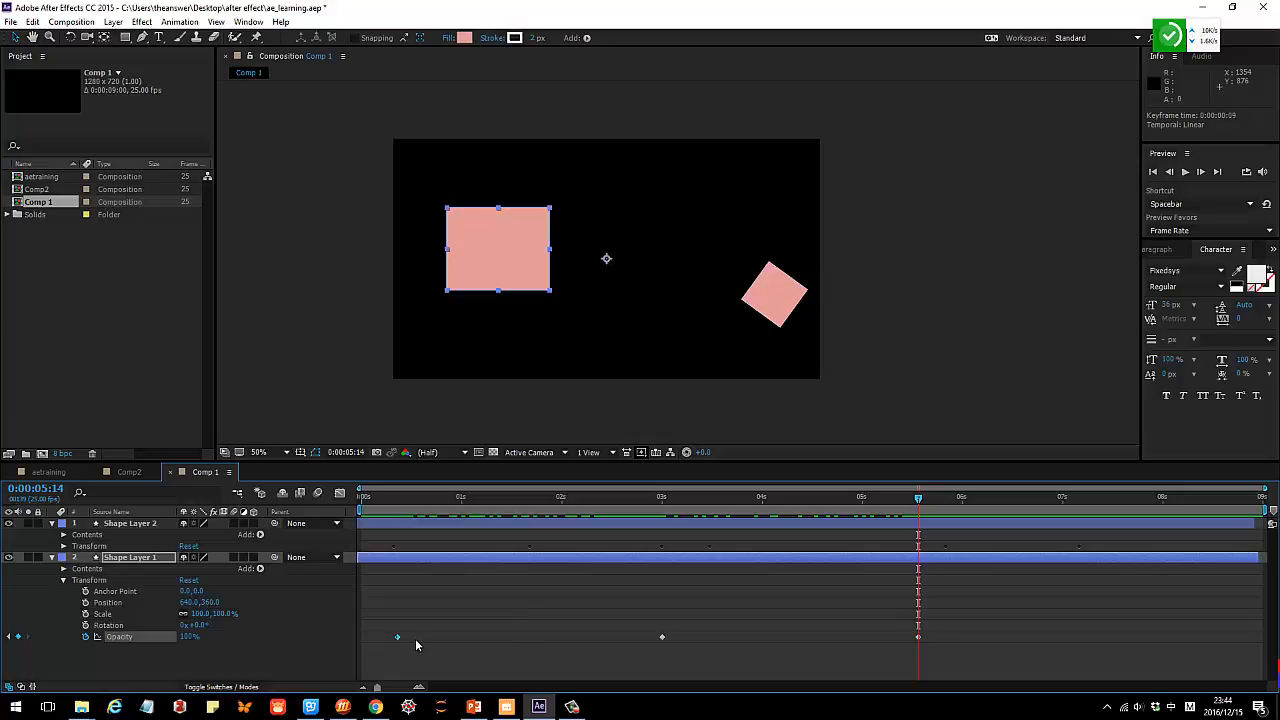
# Copy all of Shape Layer 1's Opacity keyframes to Shape Layer 2's Opacity starting at 0:00:00:09, and scrub through the pasted fade.
pyautogui.click(661, 637)
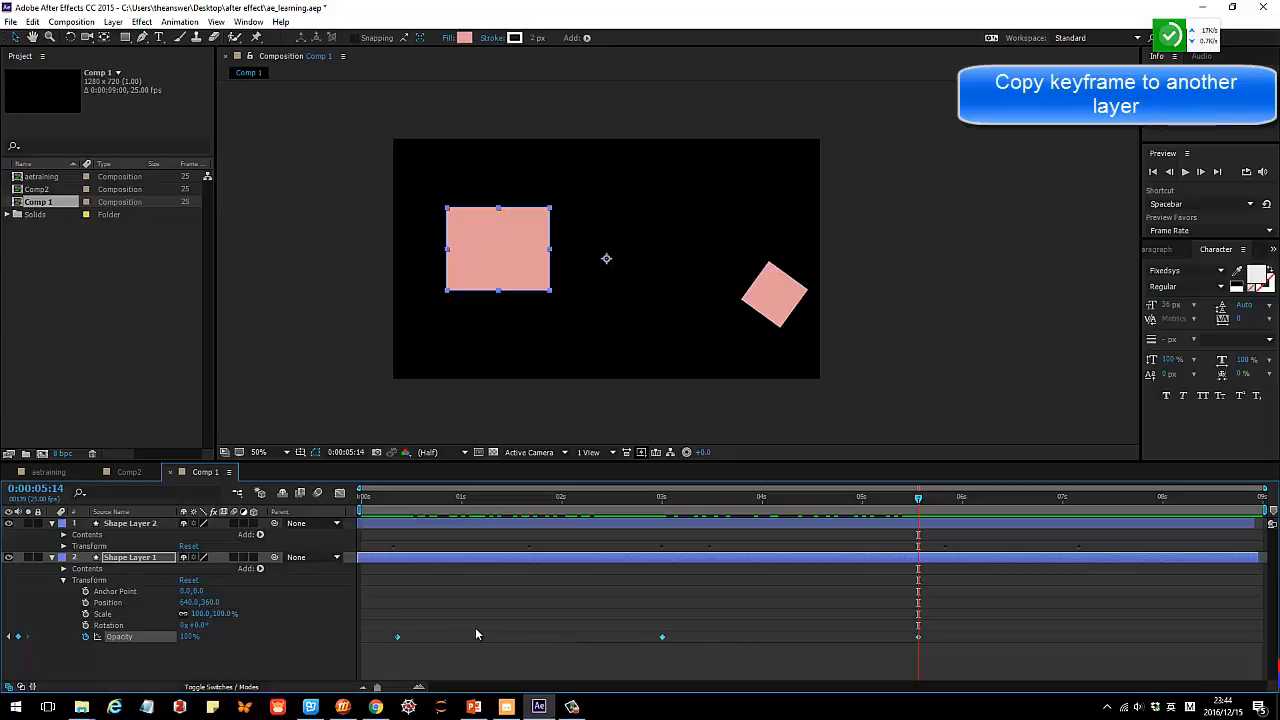
pyautogui.click(51, 558)
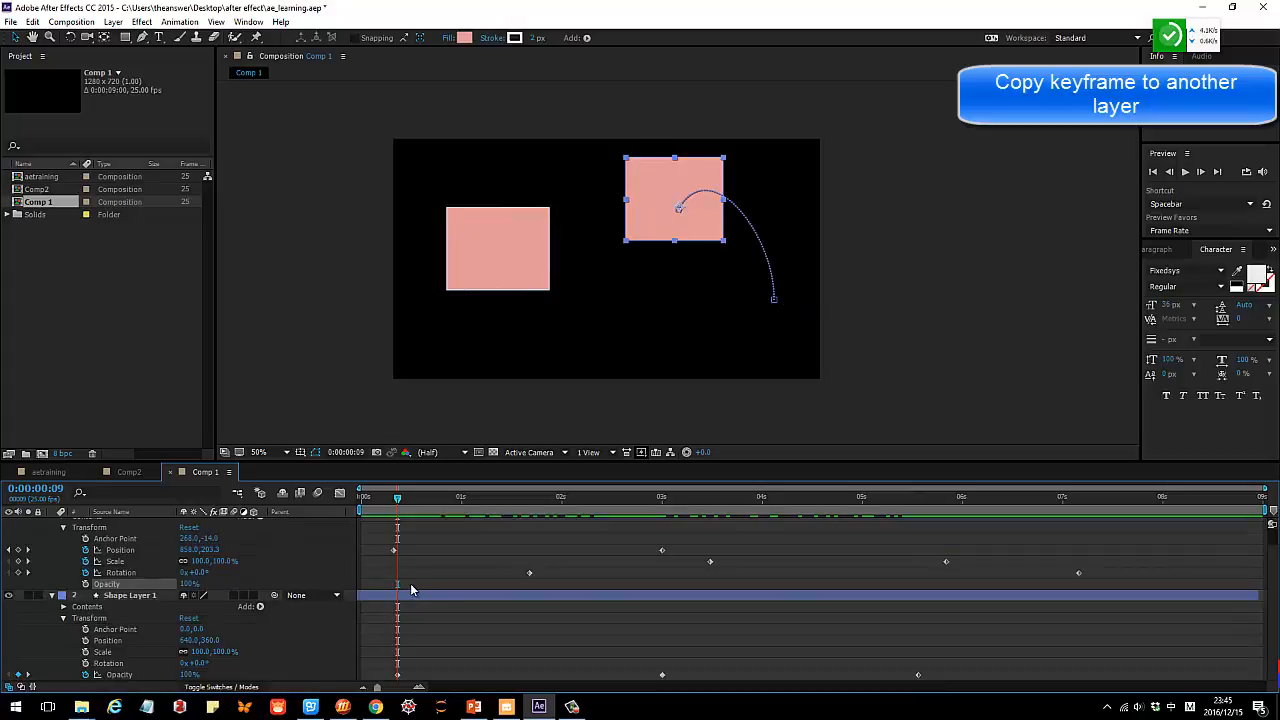
pyautogui.hotkey('ctrl', 'v')
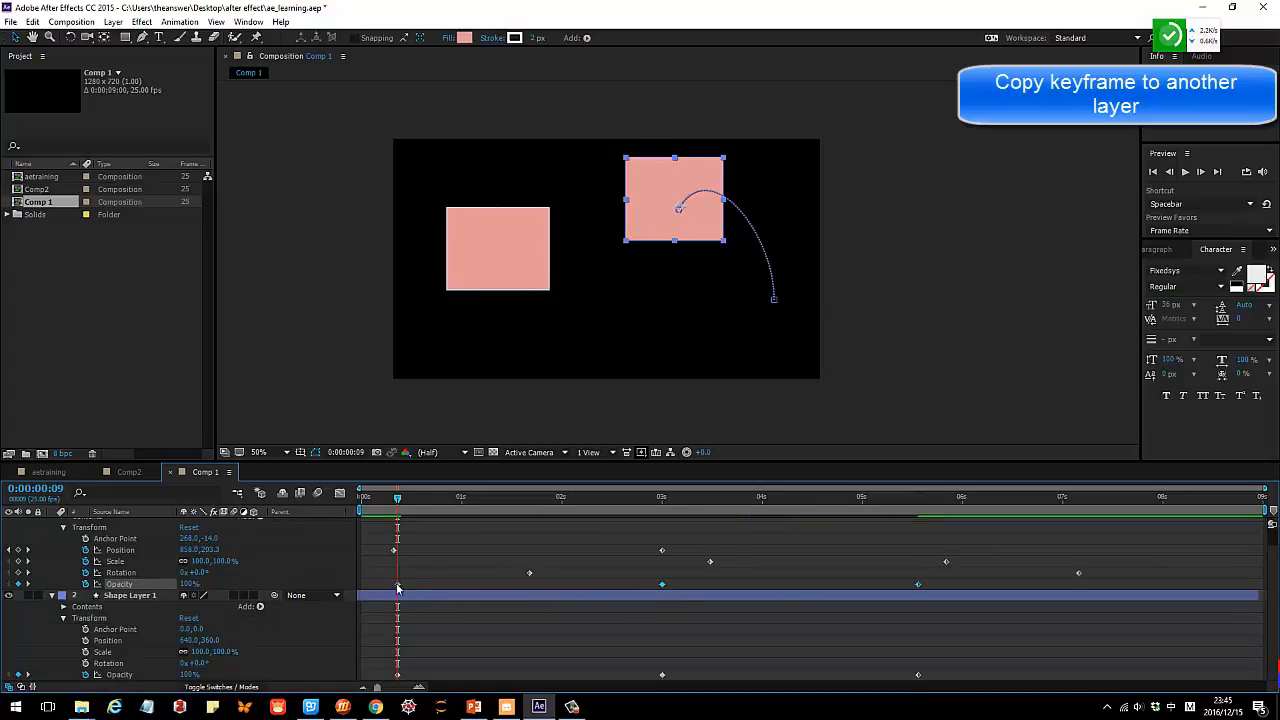
pyautogui.moveTo(397, 497); pyautogui.dragTo(936, 530)
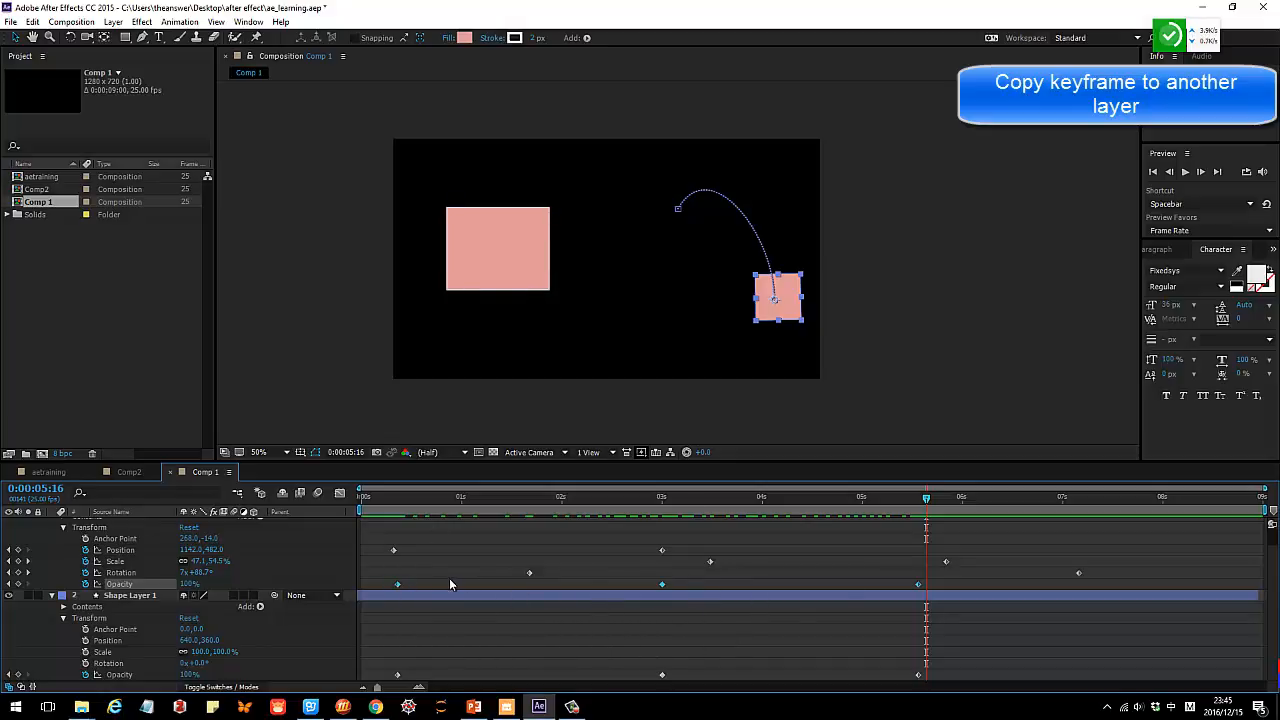
pyautogui.moveTo(924, 497); pyautogui.dragTo(391, 527)
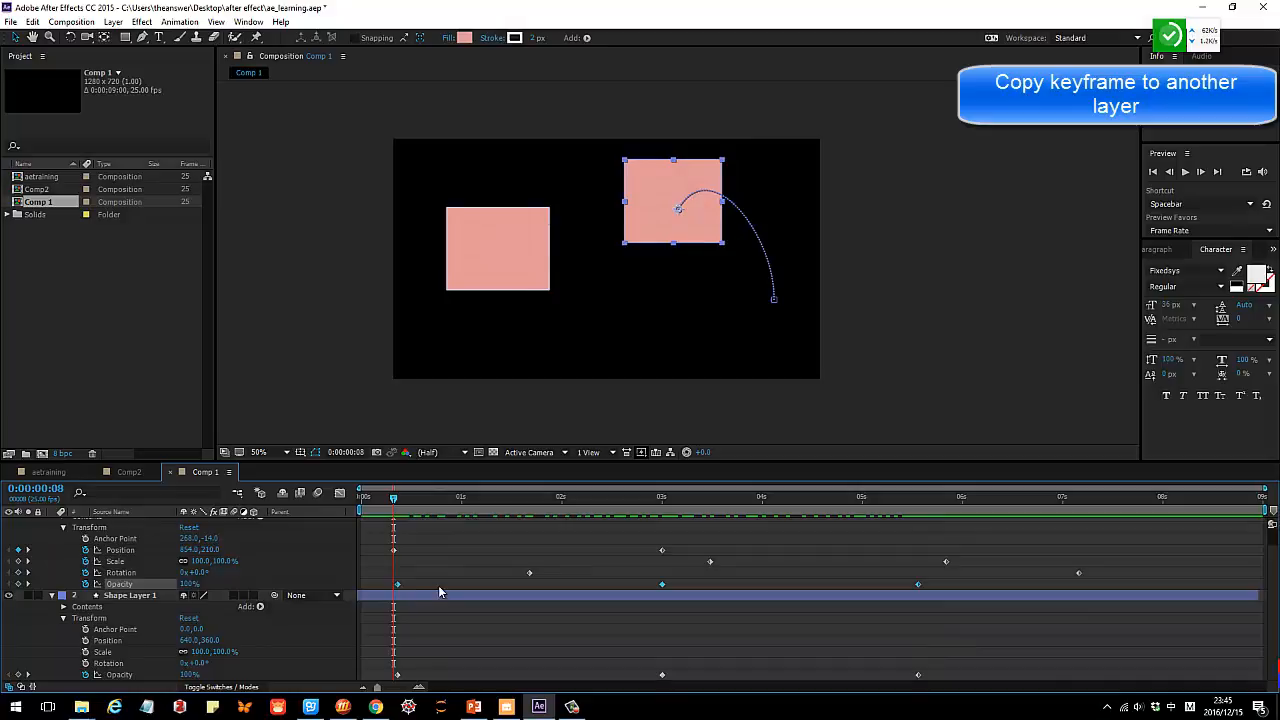
# Copy both Rotation keyframes of Shape Layer 2 and paste them onto Shape Layer 1's Rotation starting at 0:00:01:06.
pyautogui.click(530, 574)
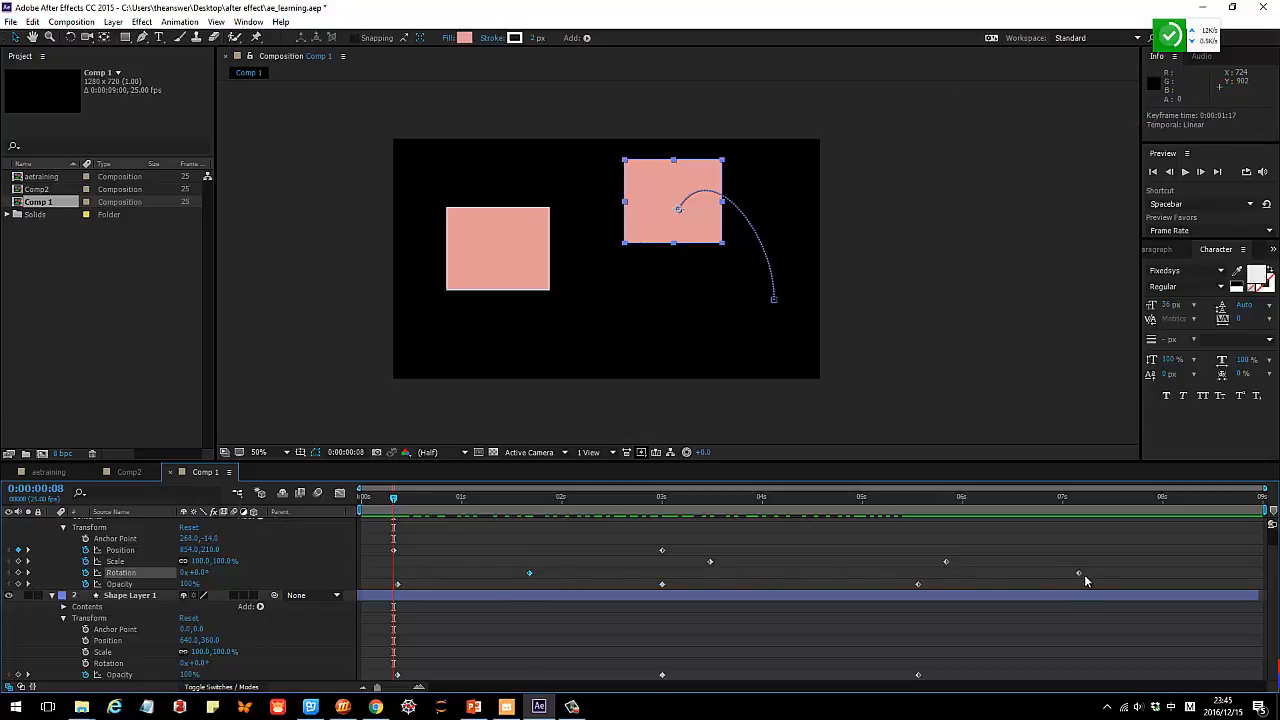
pyautogui.hotkey('ctrl', 'c')
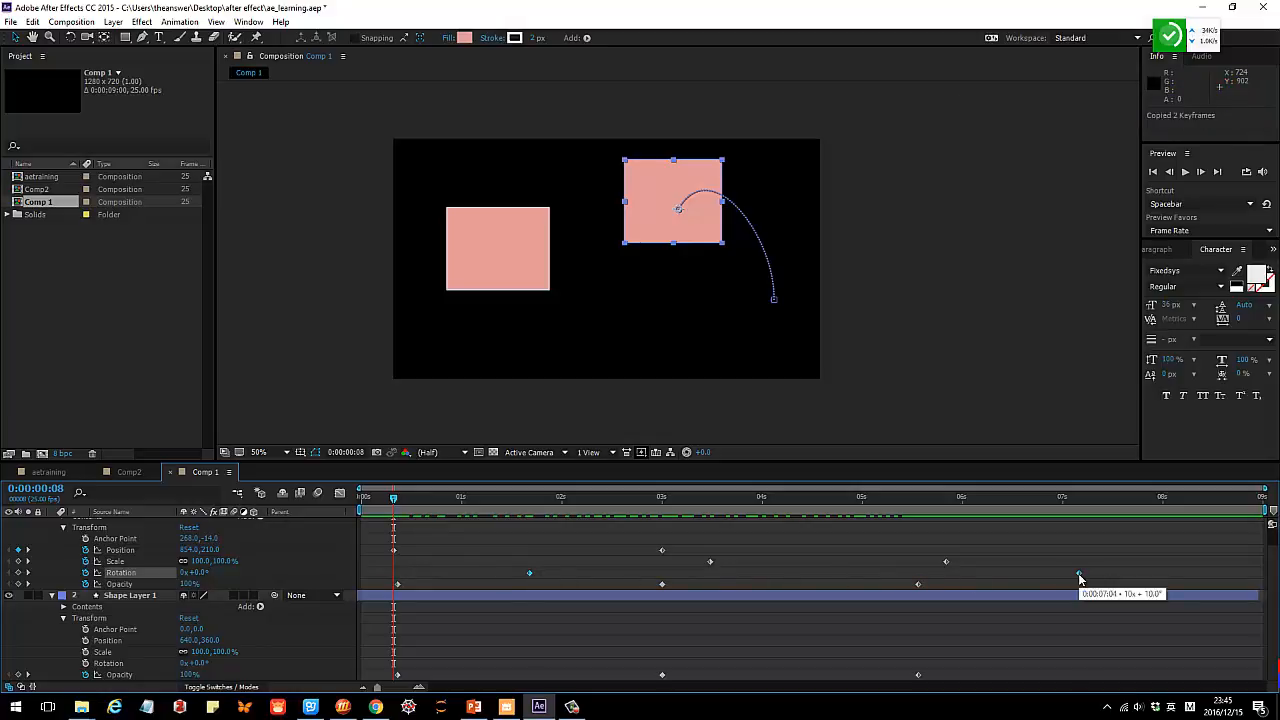
pyautogui.click(520, 654)
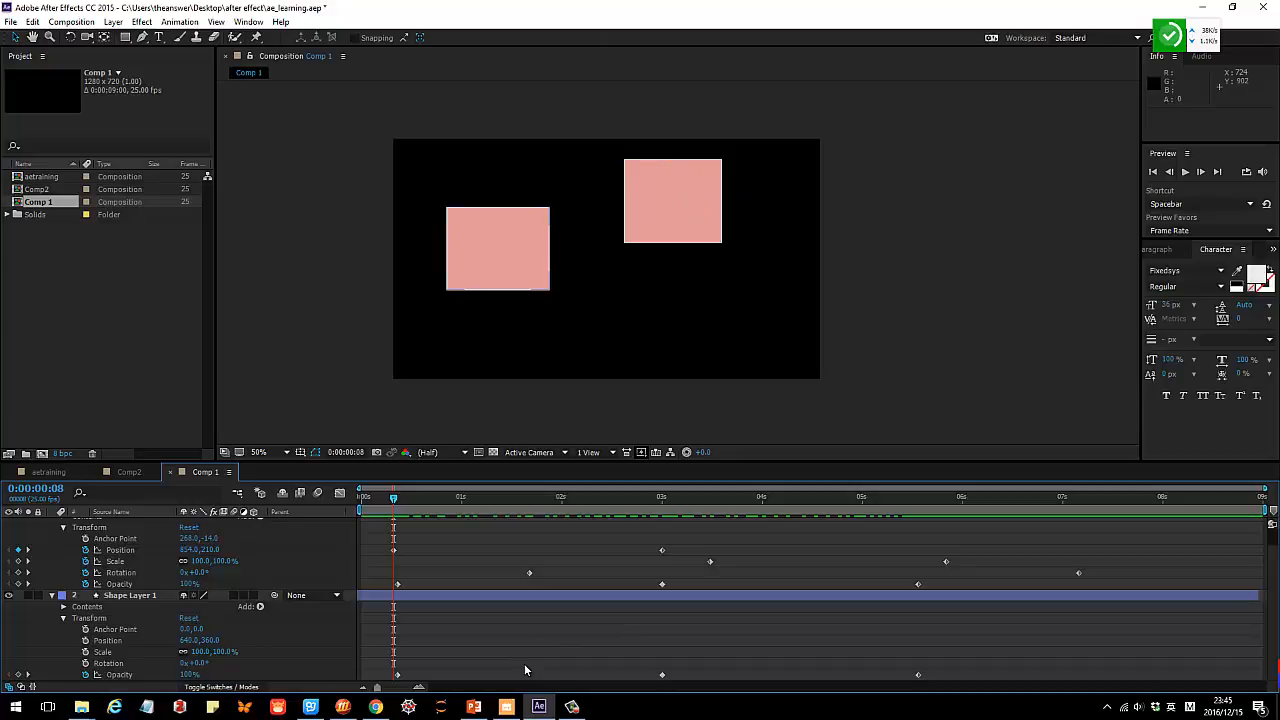
pyautogui.moveTo(395, 499); pyautogui.dragTo(489, 505)
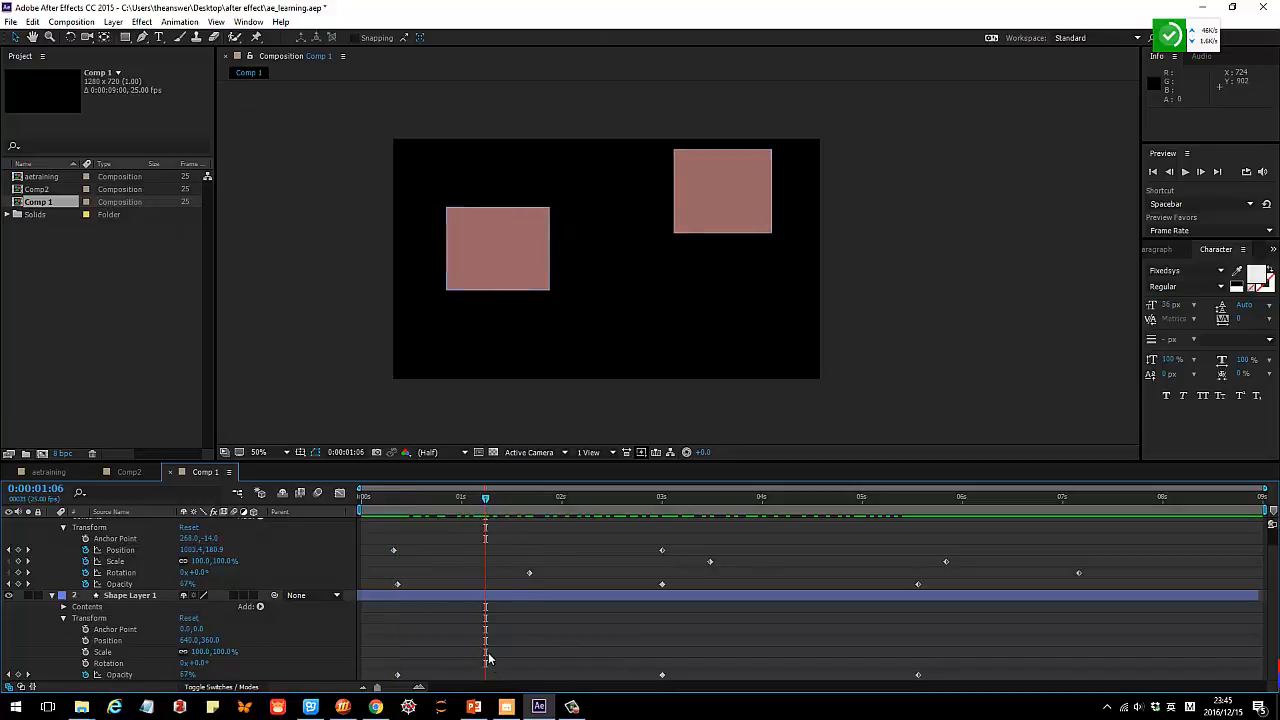
pyautogui.click(487, 665)
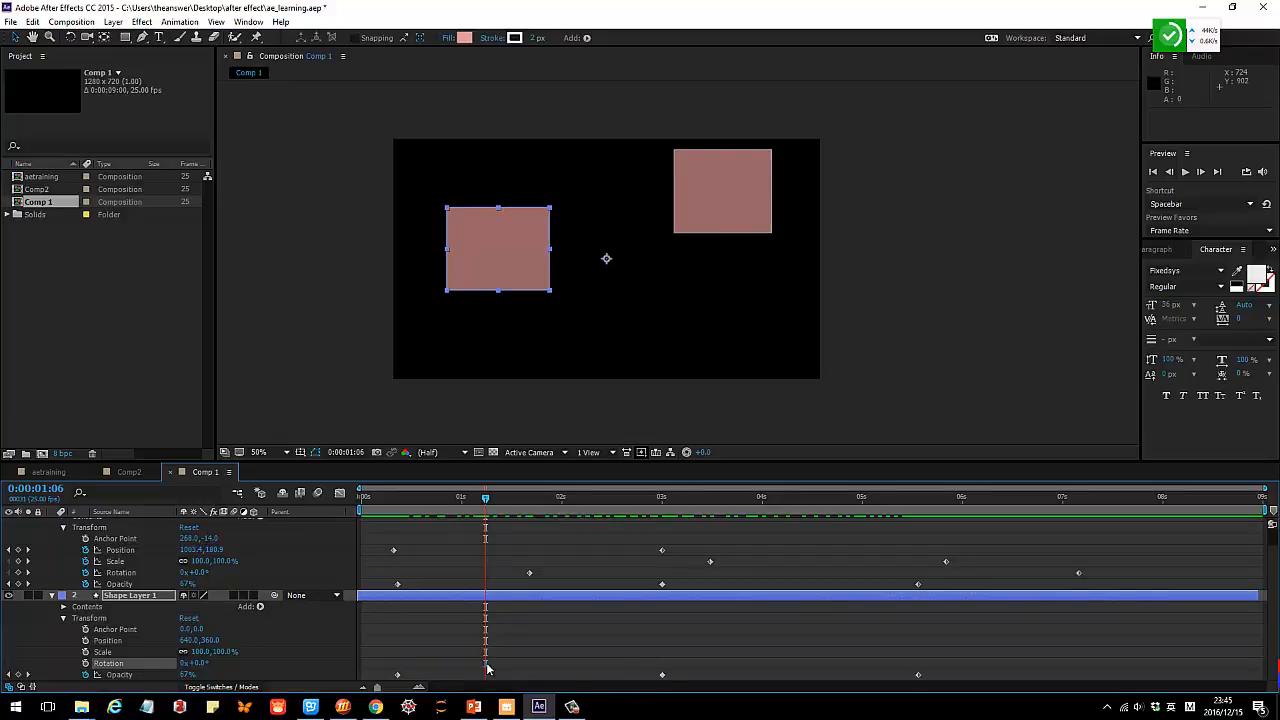
pyautogui.hotkey('ctrl', 'v')
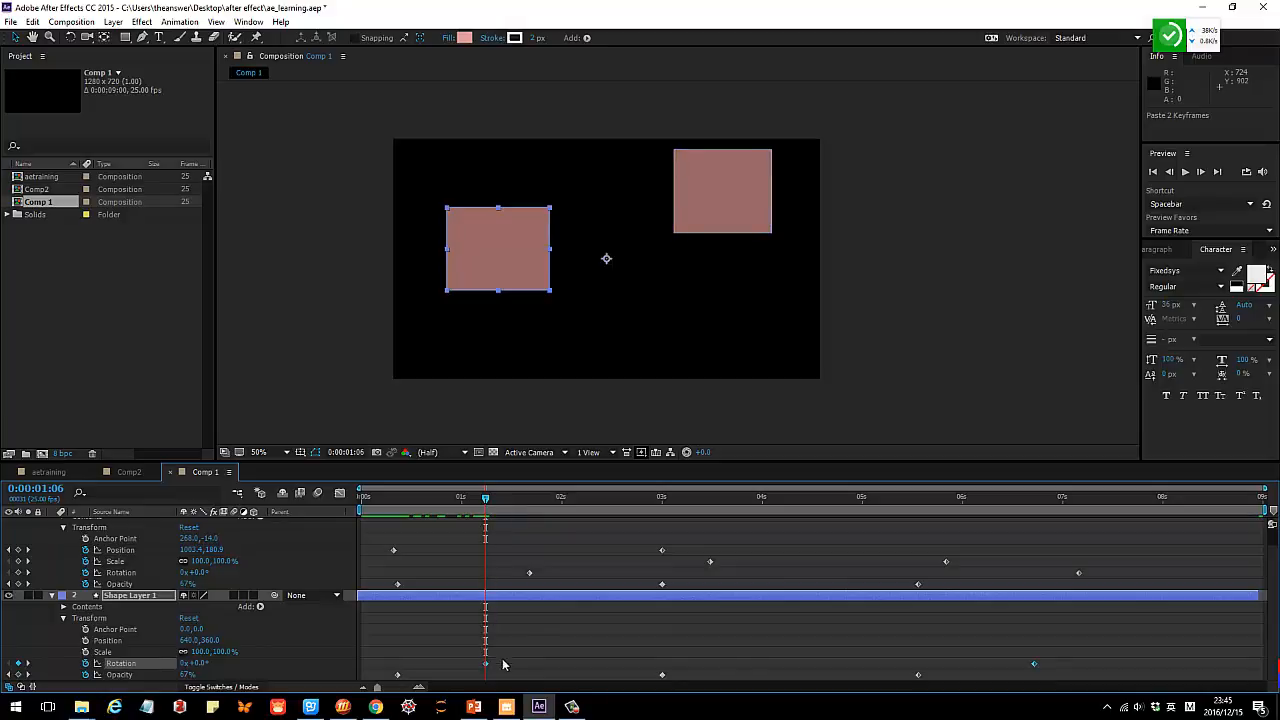
# Preview the composition from 0:00:00:03 to check the pasted rotation on Shape Layer 1.
pyautogui.click(374, 518)
pyautogui.press('space')
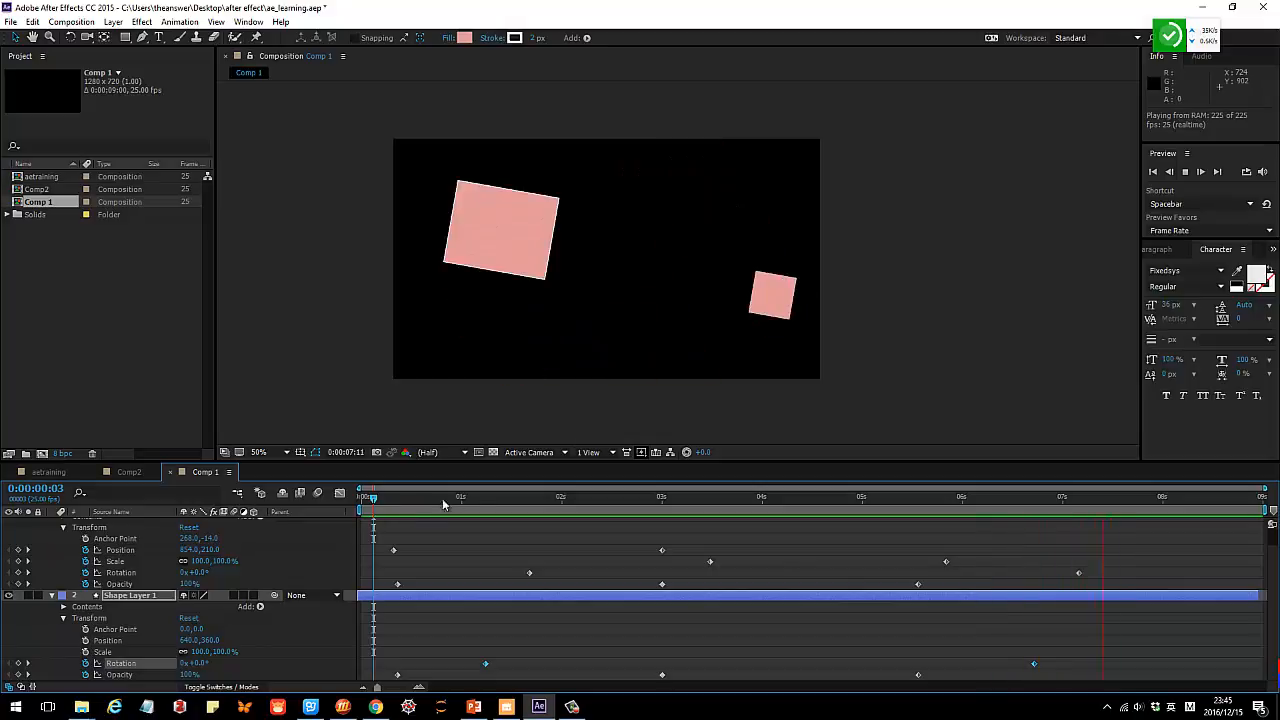
pyautogui.press('space')
# At 0:00:01:06, move Shape Layer 1's anchor point to its rectangle's centre with the Pan Behind tool, and scrub through the rotation to 0:00:07:04.
pyautogui.click(486, 664)
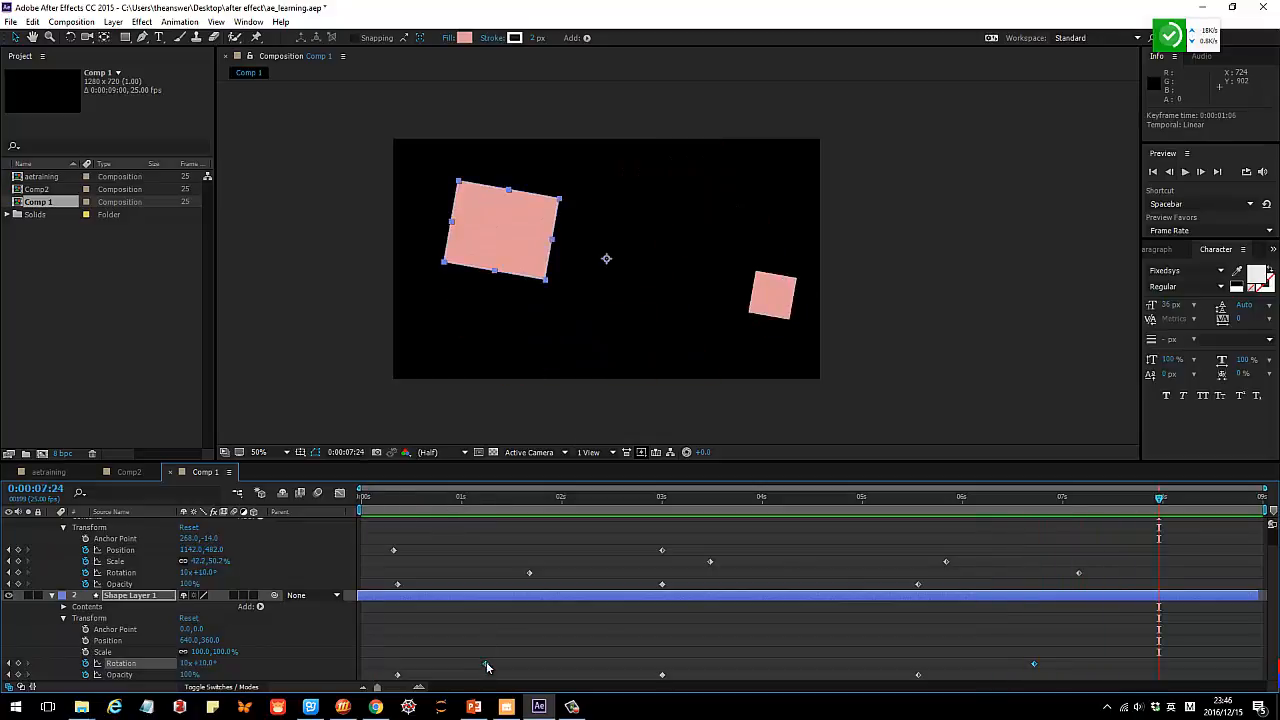
pyautogui.moveTo(1160, 496); pyautogui.dragTo(429, 545)
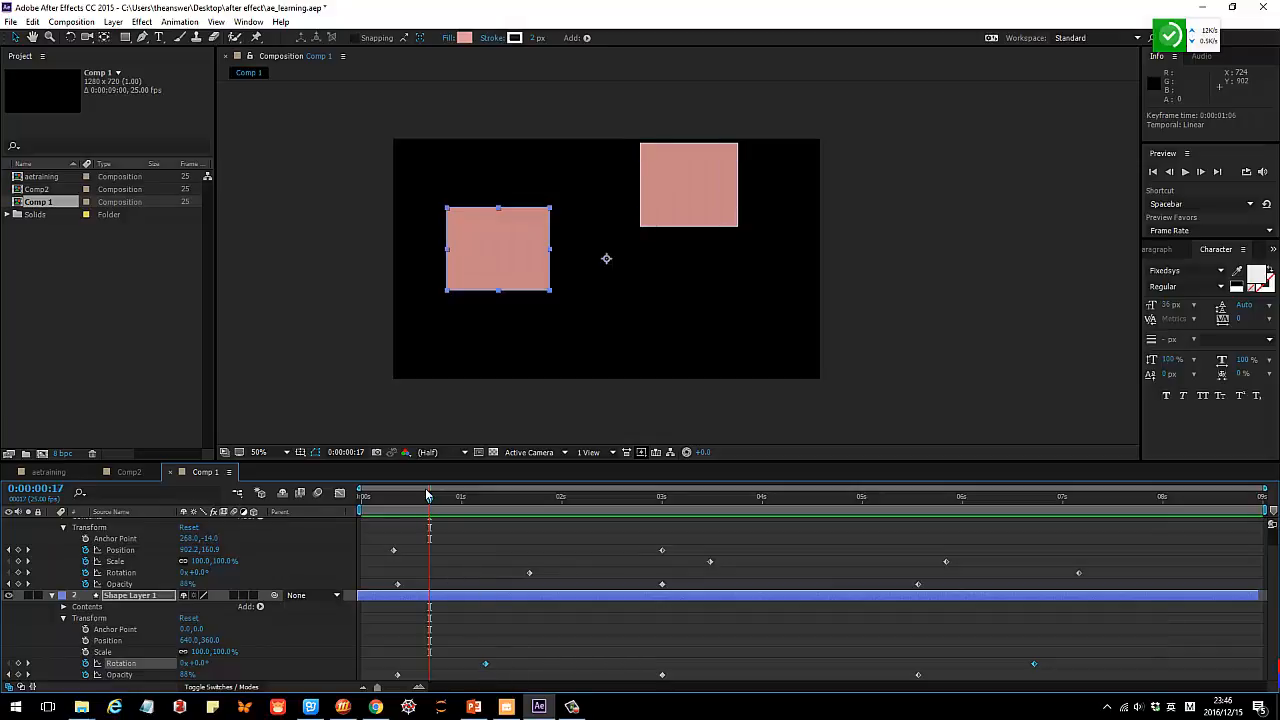
pyautogui.moveTo(445, 500); pyautogui.dragTo(485, 502)
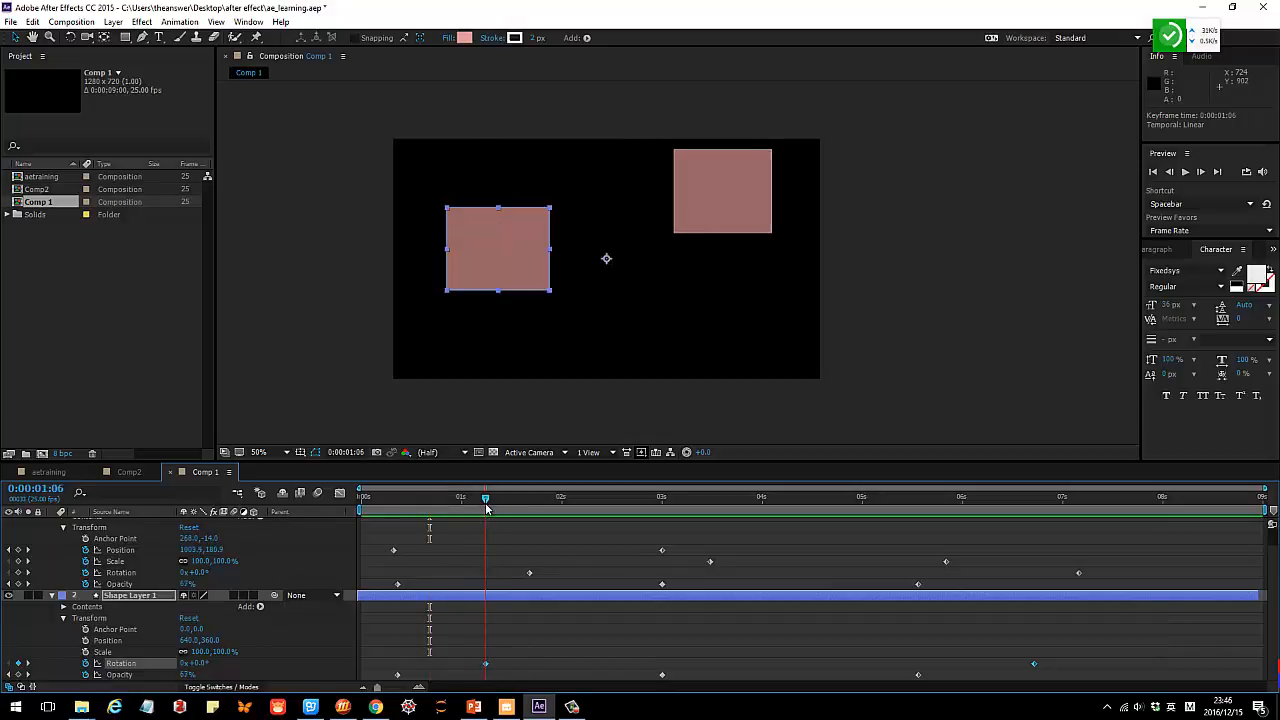
pyautogui.click(104, 37)
pyautogui.moveTo(607, 262); pyautogui.dragTo(495, 251)
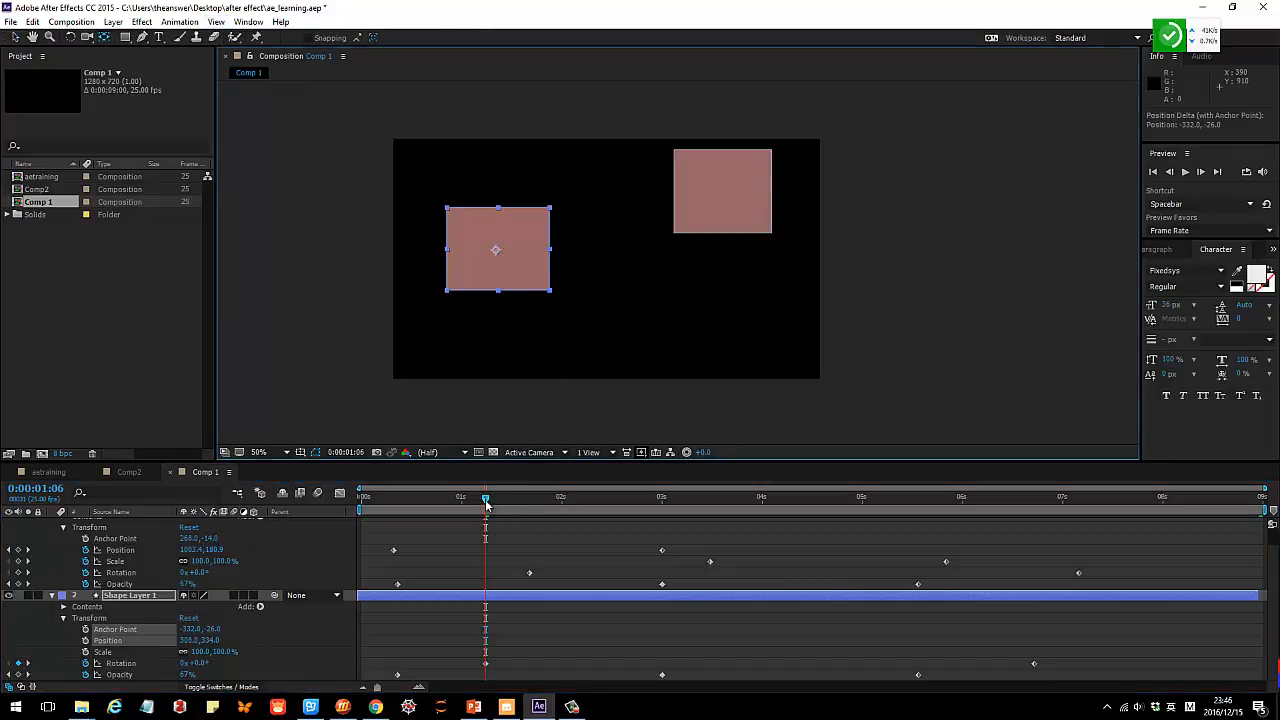
pyautogui.moveTo(486, 500); pyautogui.dragTo(1078, 524)
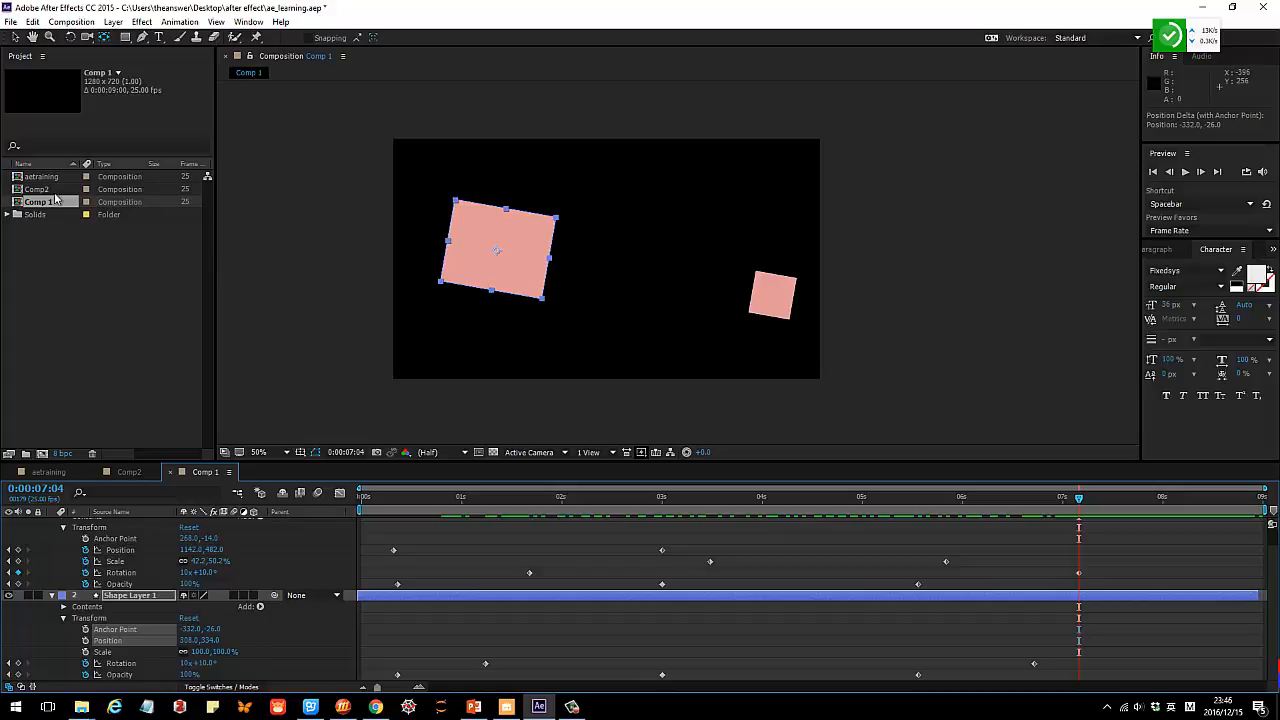
# Open Comp2 and the aetraining composition, and preview aetraining from 0:00:00:00.
pyautogui.click(54, 191)
pyautogui.doubleClick(54, 191)
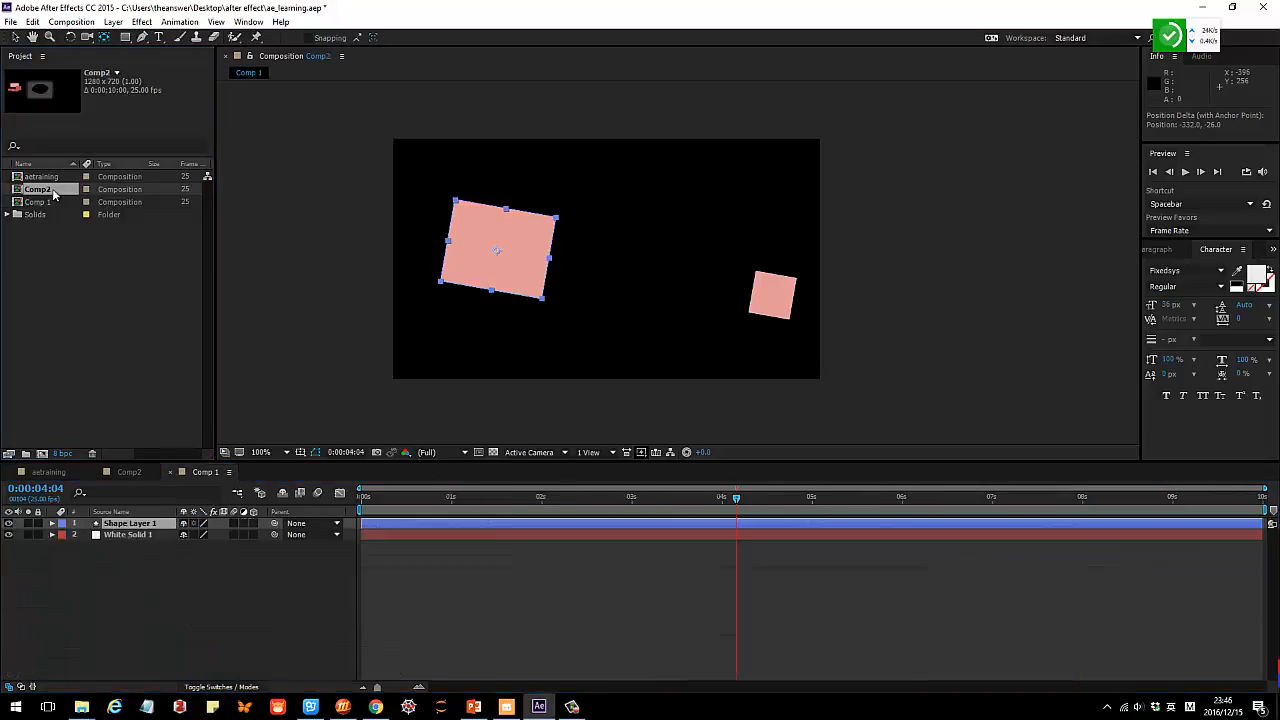
pyautogui.click(54, 178)
pyautogui.doubleClick(54, 178)
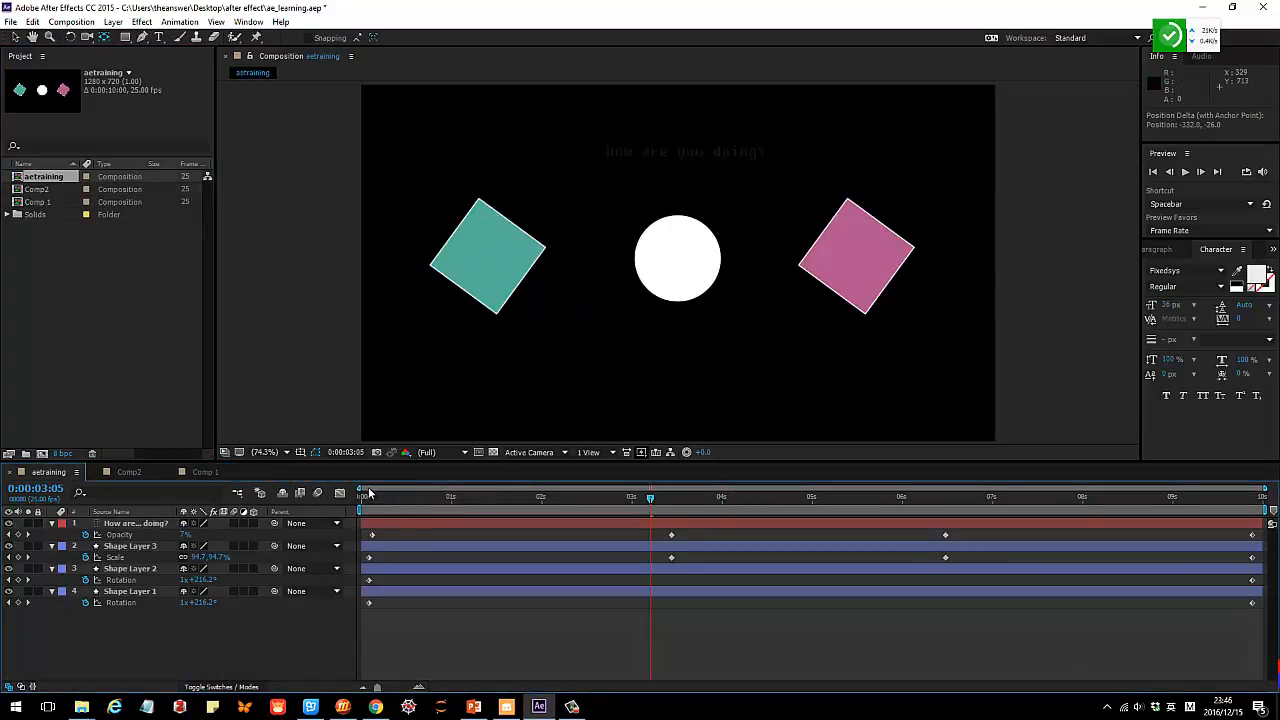
pyautogui.click(366, 498)
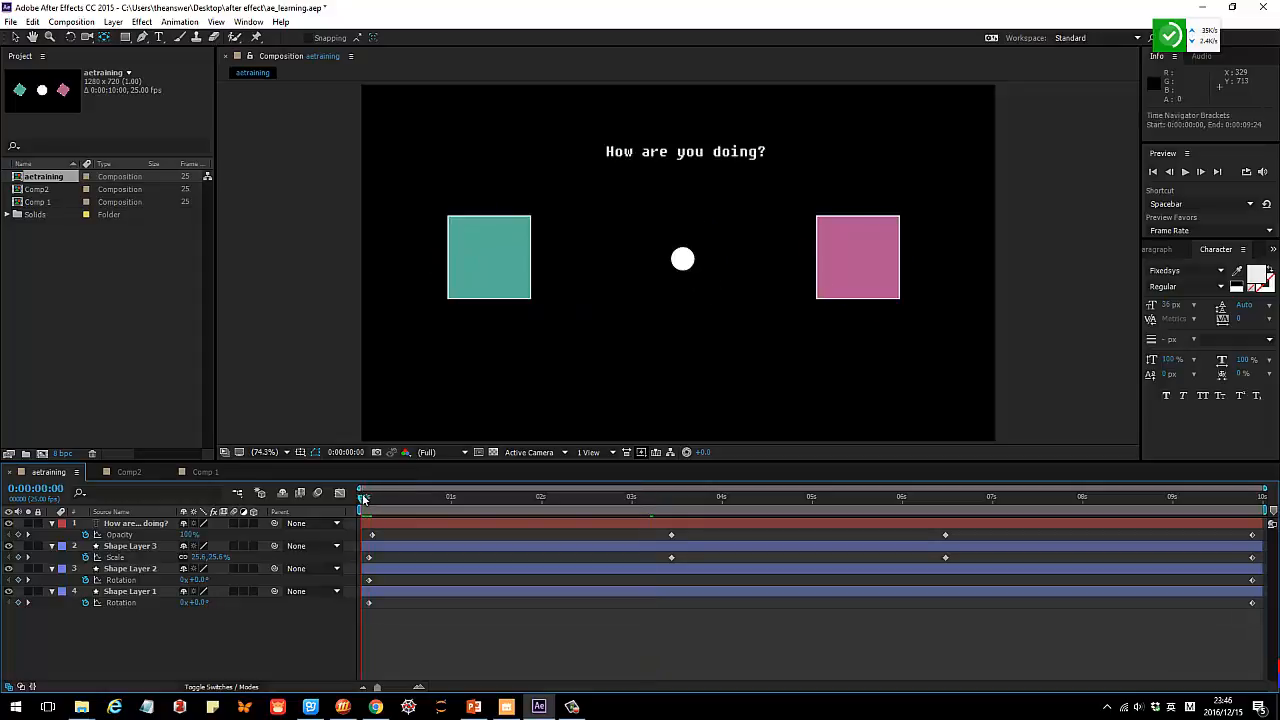
pyautogui.press('space')
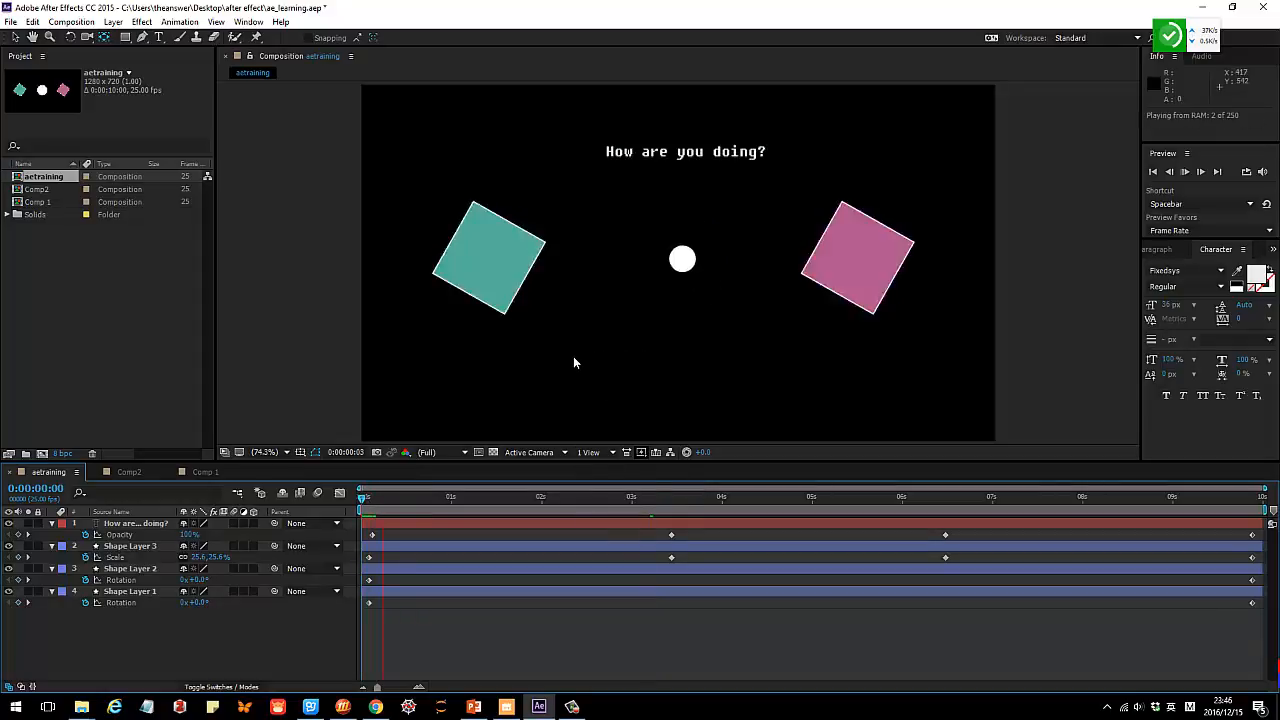